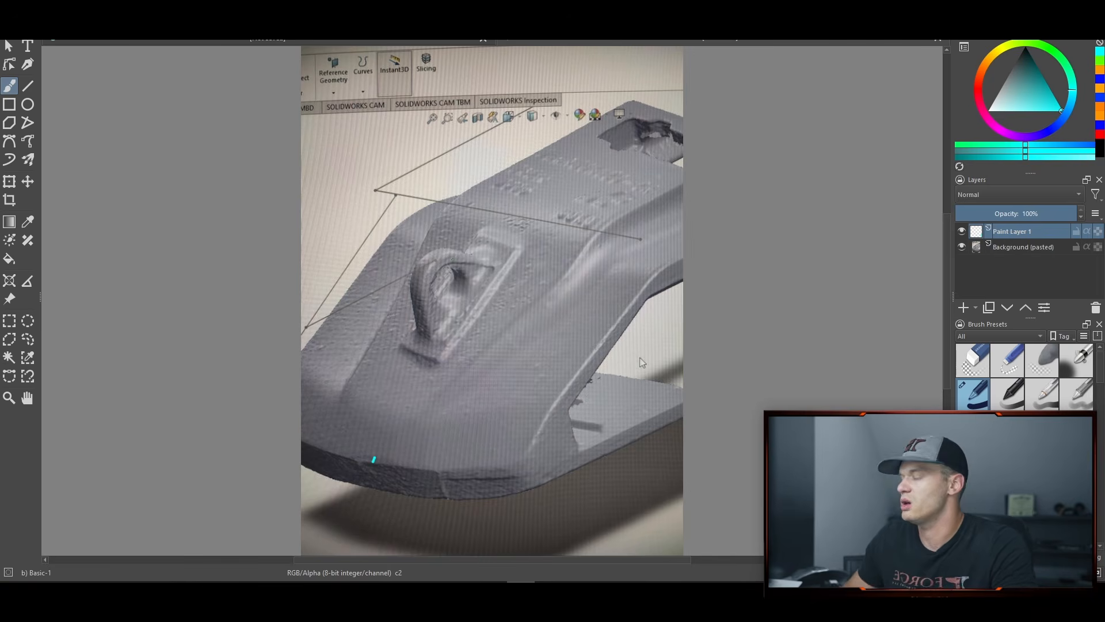
Step: Draw a cyan centreline along the top of the scanned part, from the front lower edge to the opening at the far end
drag(420, 359, 402, 377)
key(ctrl+z)
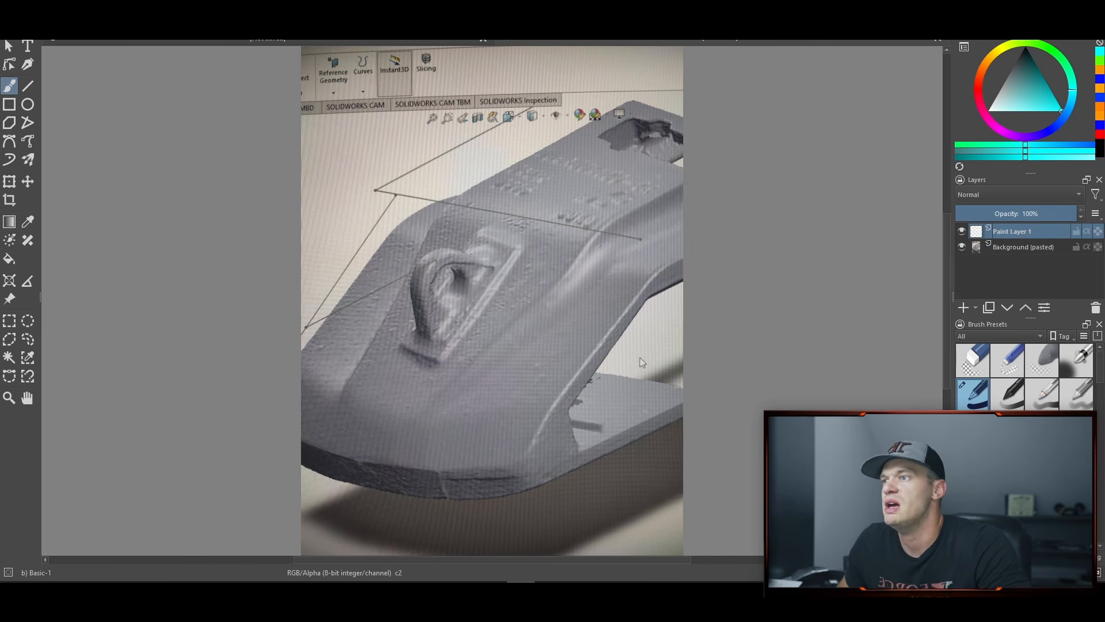
mouse_move(363, 460)
mouse_down()
mouse_move(364, 491)
mouse_move(363, 427)
mouse_move(503, 236)
mouse_move(554, 188)
mouse_move(646, 146)
mouse_up()
drag(645, 146, 683, 127)
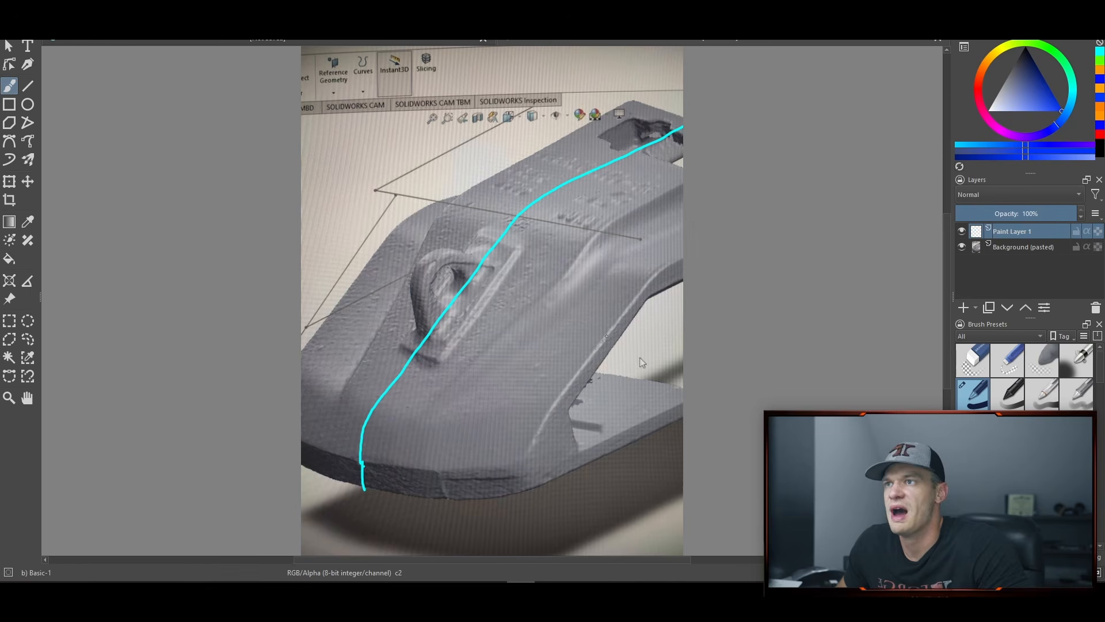
Step: Trace the part's side edge, both front edges, the upper crease and the bend line off the centreline in blue
drag(608, 334, 593, 352)
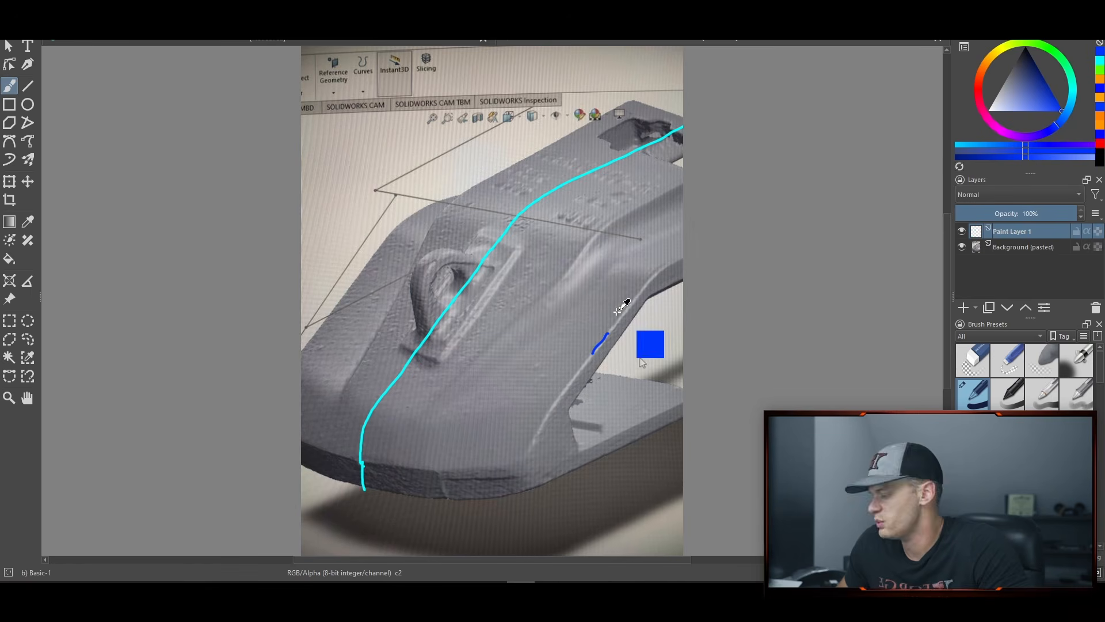
key(ctrl+z)
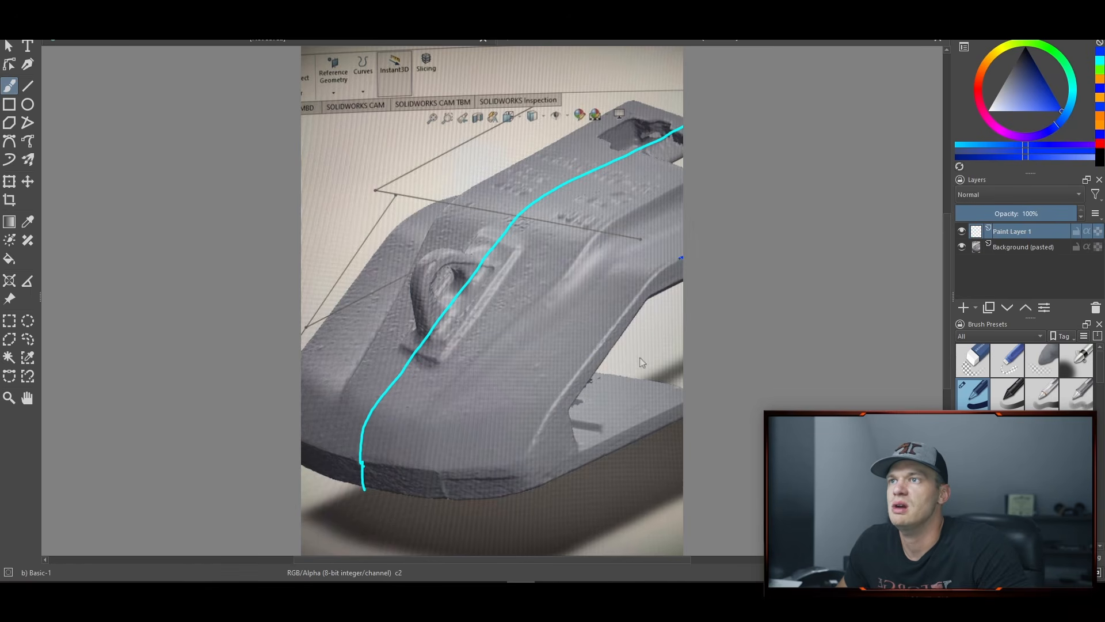
mouse_move(681, 257)
mouse_down()
mouse_move(643, 289)
mouse_move(509, 470)
mouse_up()
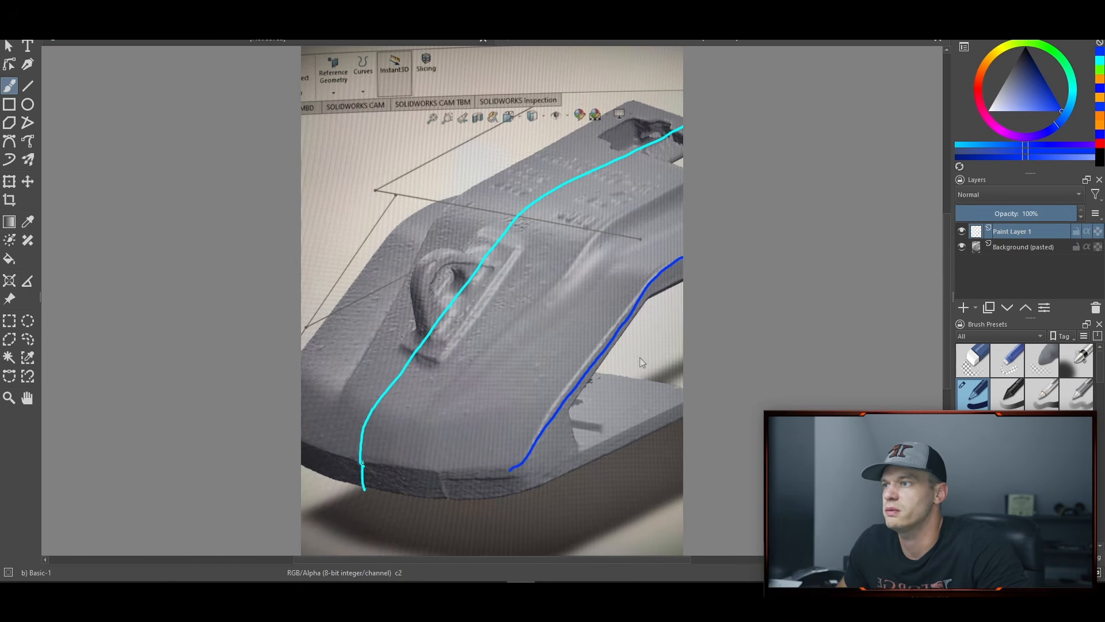
drag(381, 463, 521, 461)
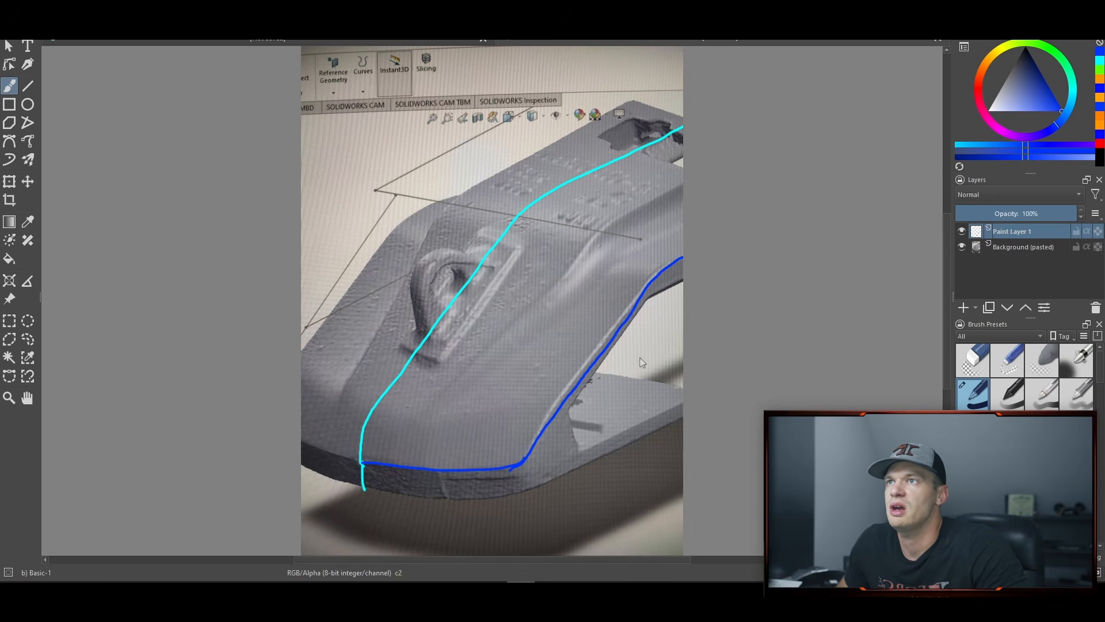
mouse_move(680, 185)
mouse_down()
mouse_move(596, 234)
mouse_move(517, 329)
mouse_move(438, 394)
mouse_move(413, 441)
mouse_up()
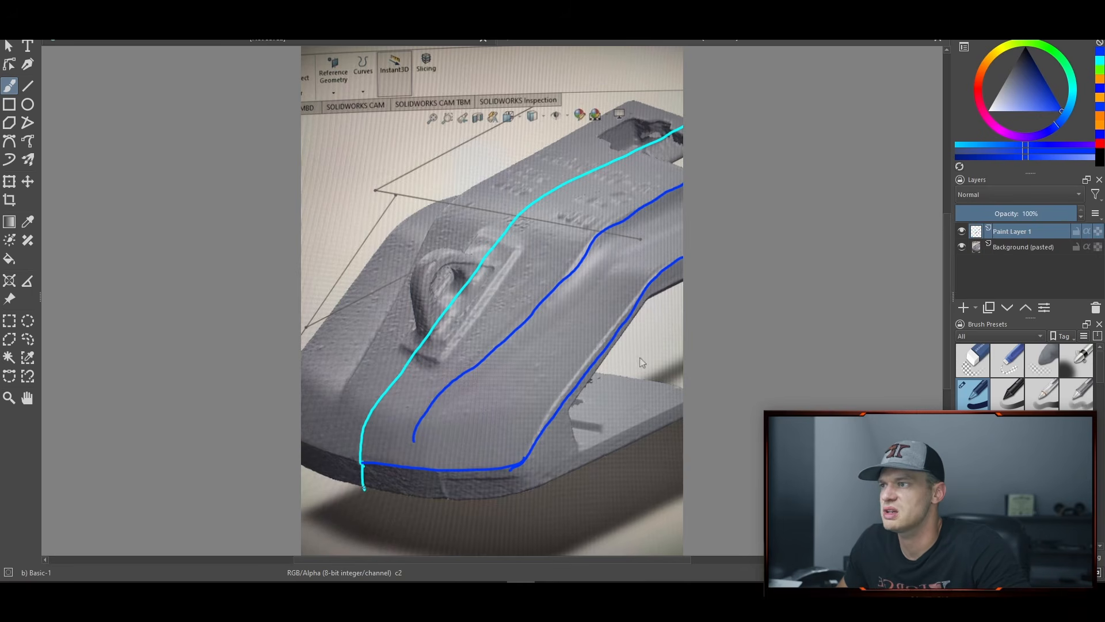
mouse_move(369, 486)
mouse_down()
mouse_move(516, 491)
mouse_move(683, 416)
mouse_up()
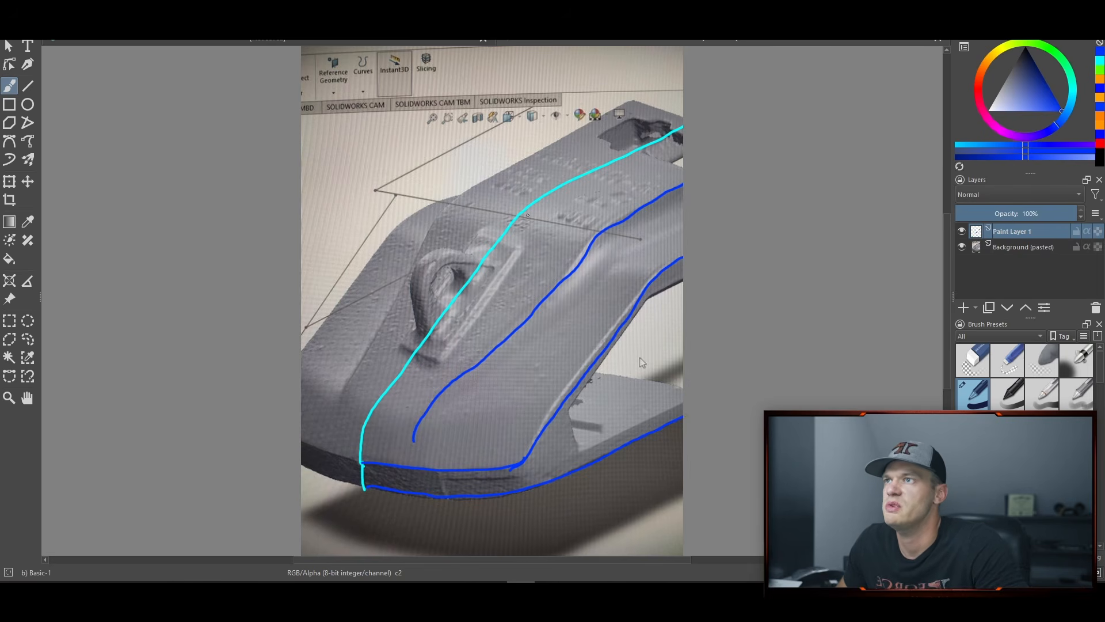
drag(520, 214, 605, 229)
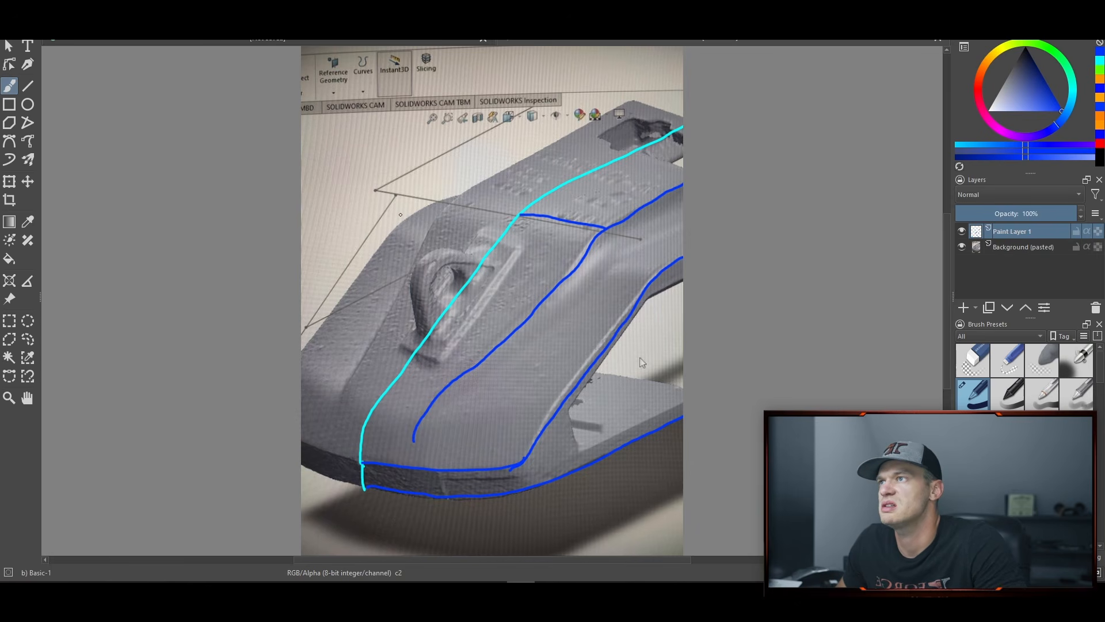
drag(428, 234, 418, 259)
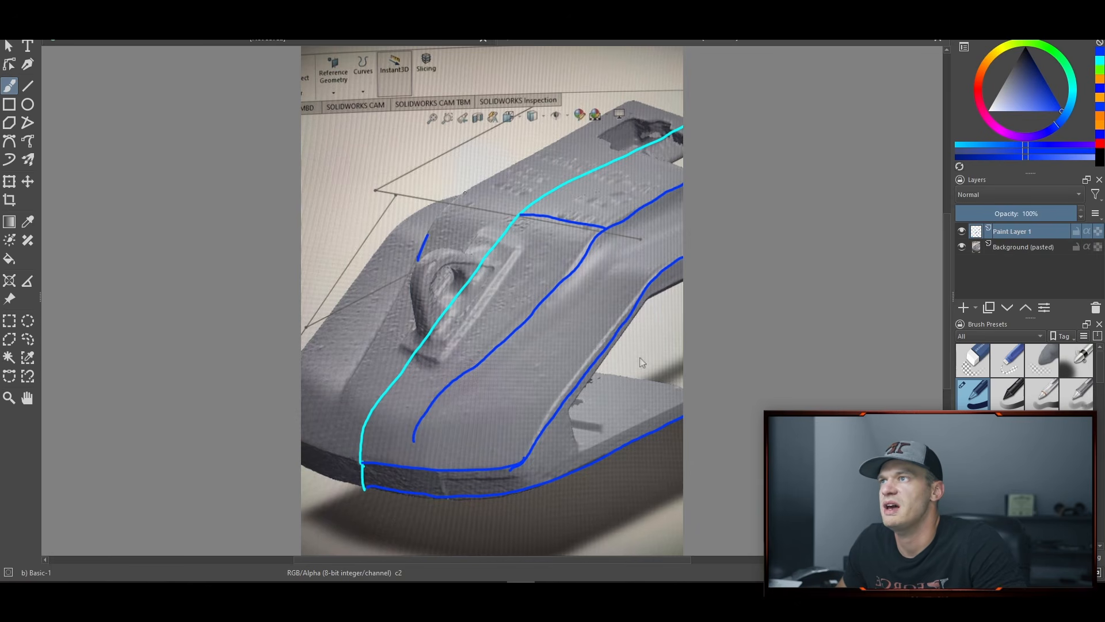
drag(467, 192, 488, 176)
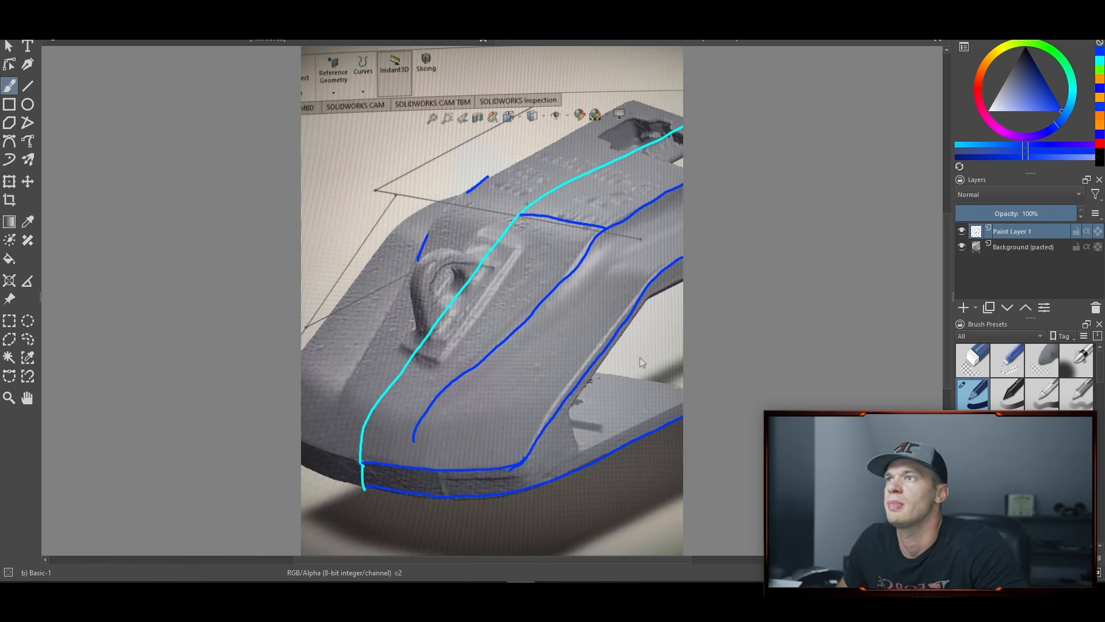
key(ctrl+z)
key(ctrl+z)
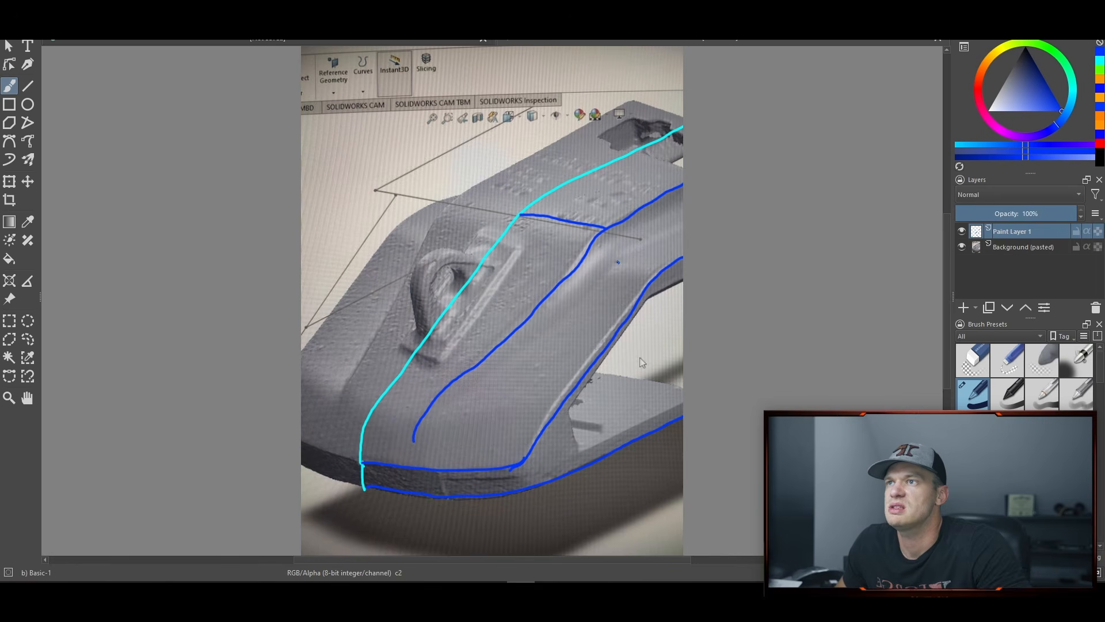
Step: Draw a blue cross curve near the nose and extend the bend line down across the side to the outer edge
drag(617, 262, 664, 267)
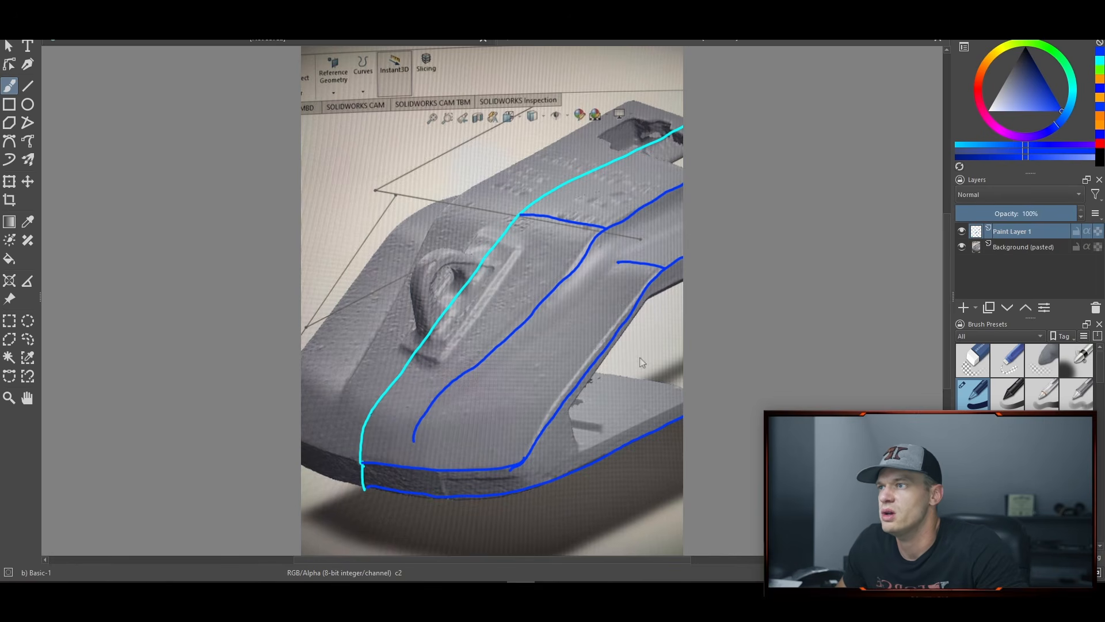
mouse_move(378, 413)
mouse_down()
mouse_move(433, 421)
mouse_move(565, 392)
mouse_up()
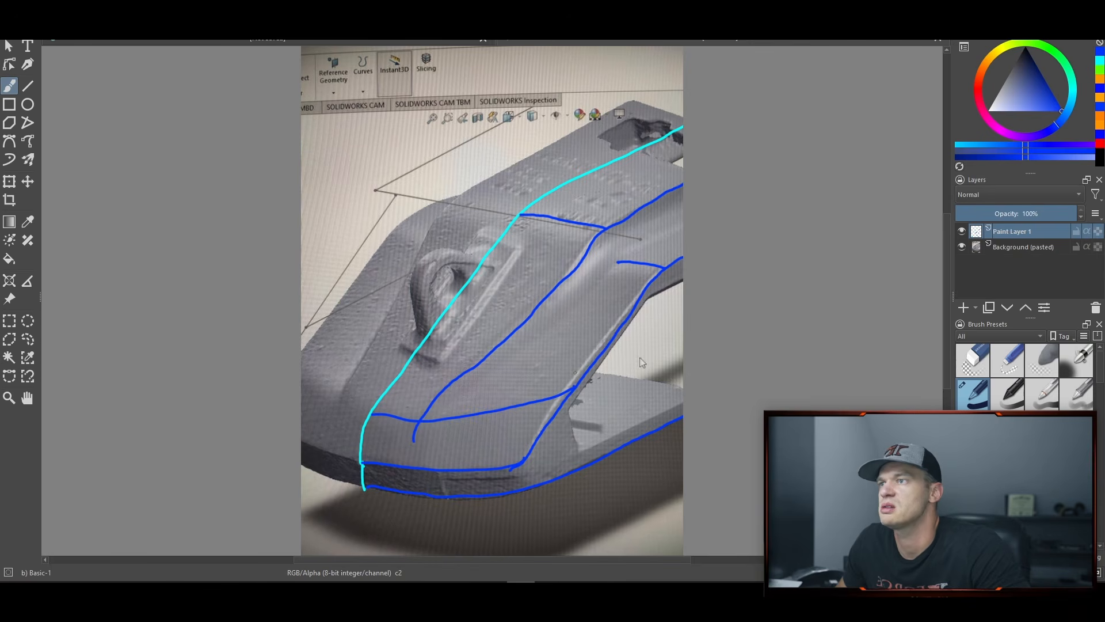
mouse_move(606, 227)
mouse_down()
mouse_move(610, 257)
mouse_move(625, 264)
mouse_up()
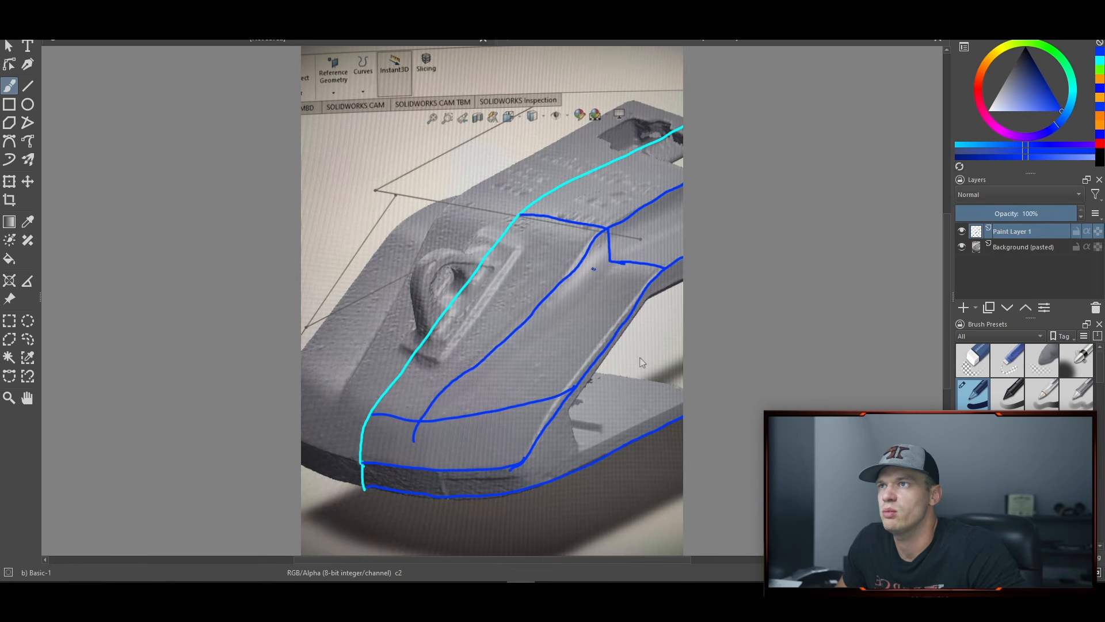
drag(593, 269, 633, 242)
key(ctrl+z)
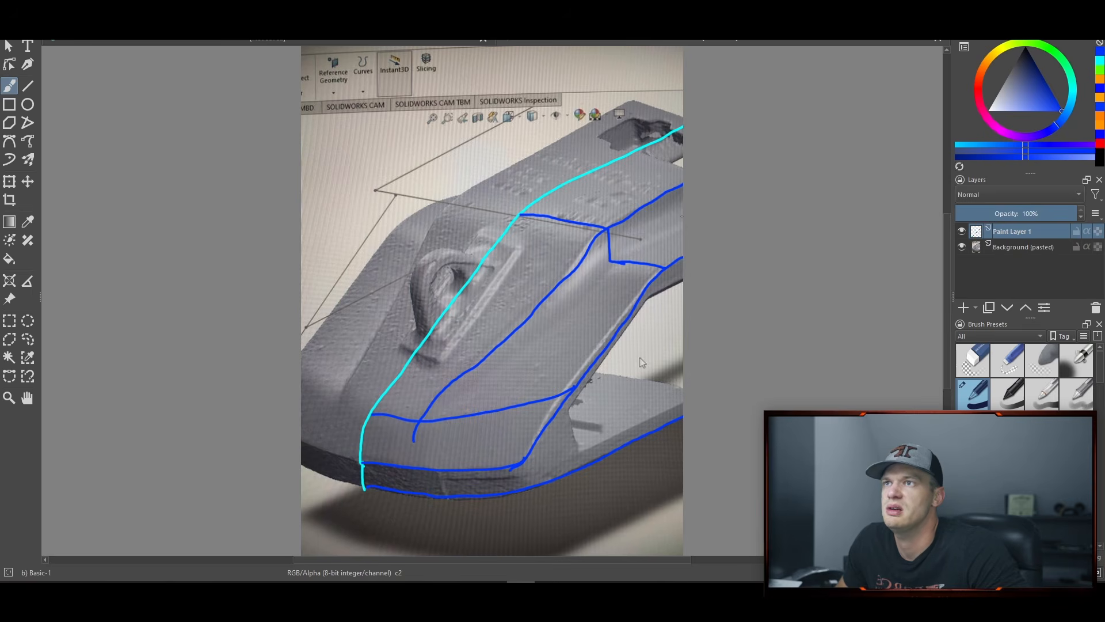
Step: Draw a second blue crease line beside the upper crease and join the upper and lower edges at the front corner
mouse_move(682, 217)
mouse_down()
mouse_move(596, 273)
mouse_move(433, 436)
mouse_move(402, 448)
mouse_move(411, 434)
mouse_up()
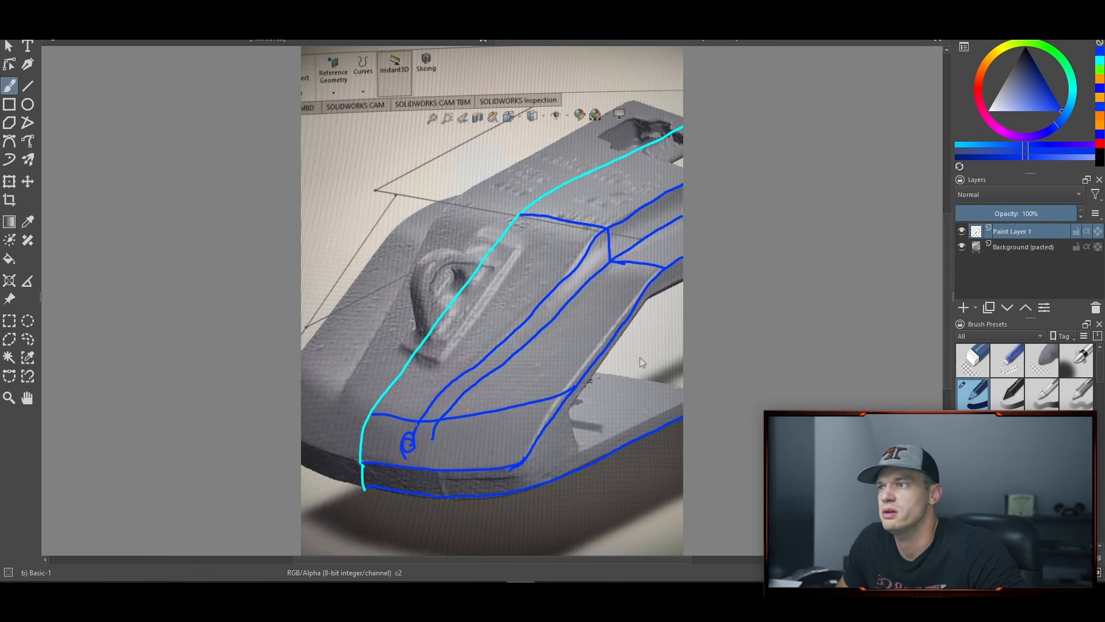
key(ctrl+z)
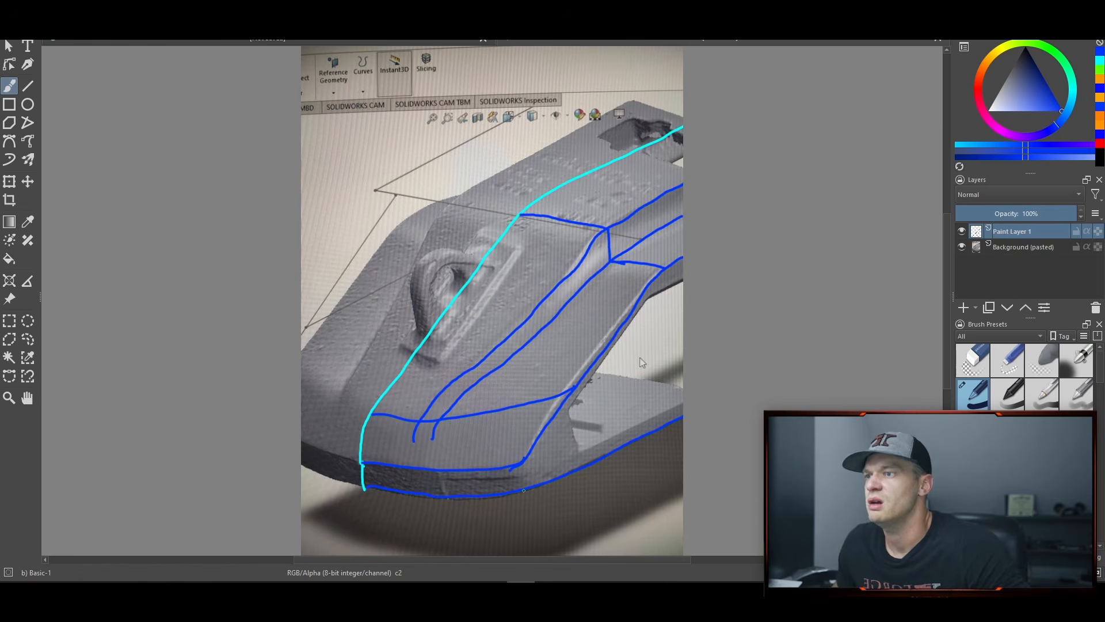
drag(524, 464, 531, 481)
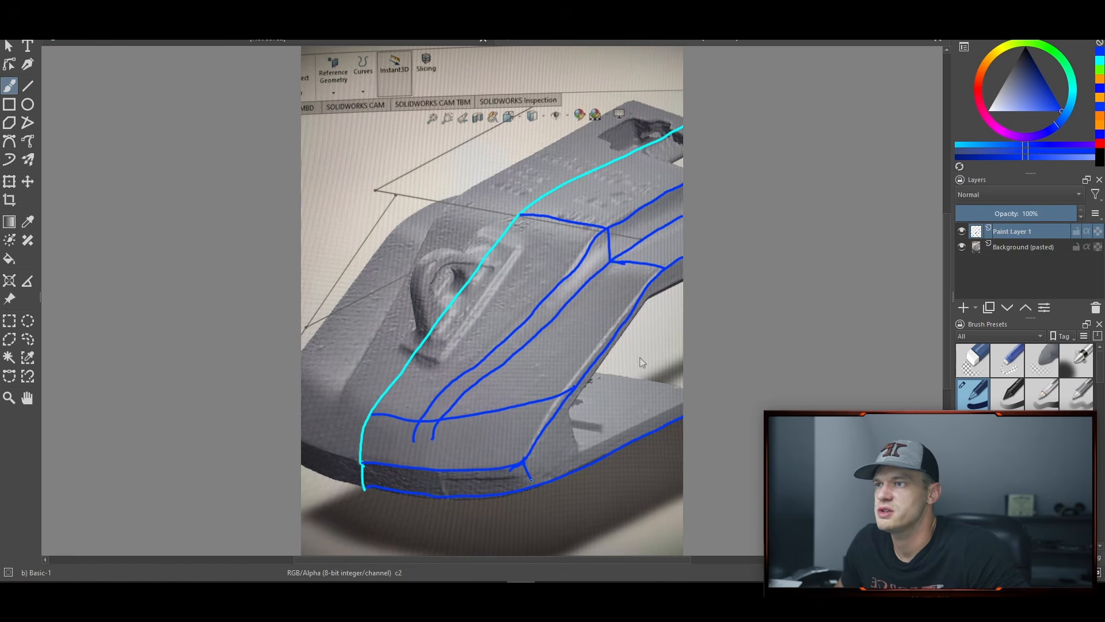
drag(529, 439, 541, 423)
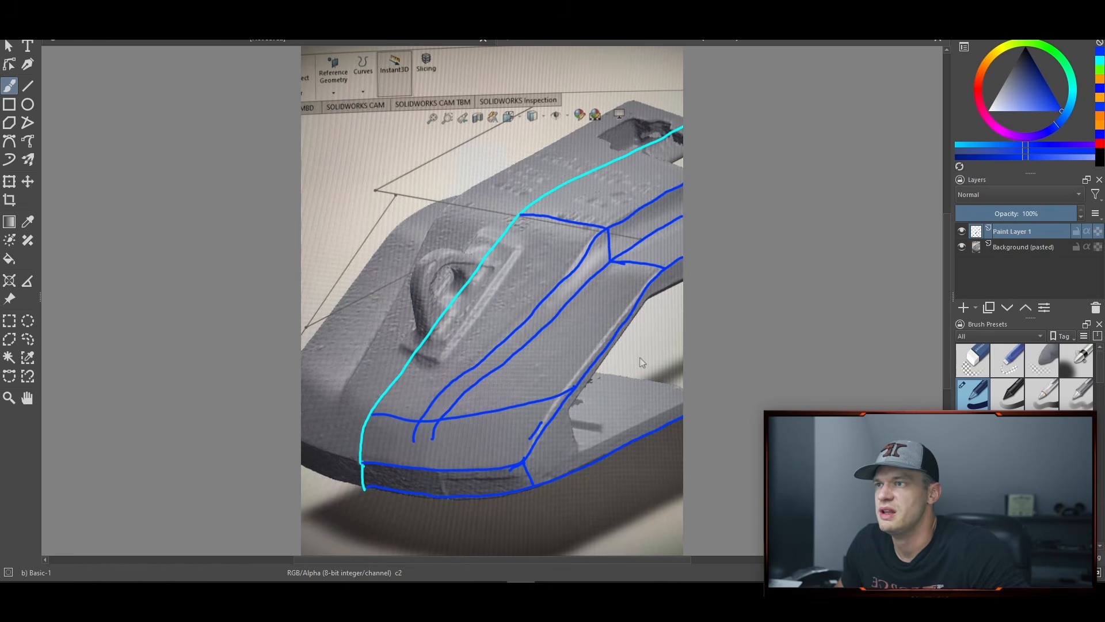
mouse_move(473, 460)
mouse_down()
mouse_move(521, 450)
mouse_move(538, 474)
mouse_up()
key(ctrl+z)
key(ctrl+z)
key(ctrl+z)
key(ctrl+z)
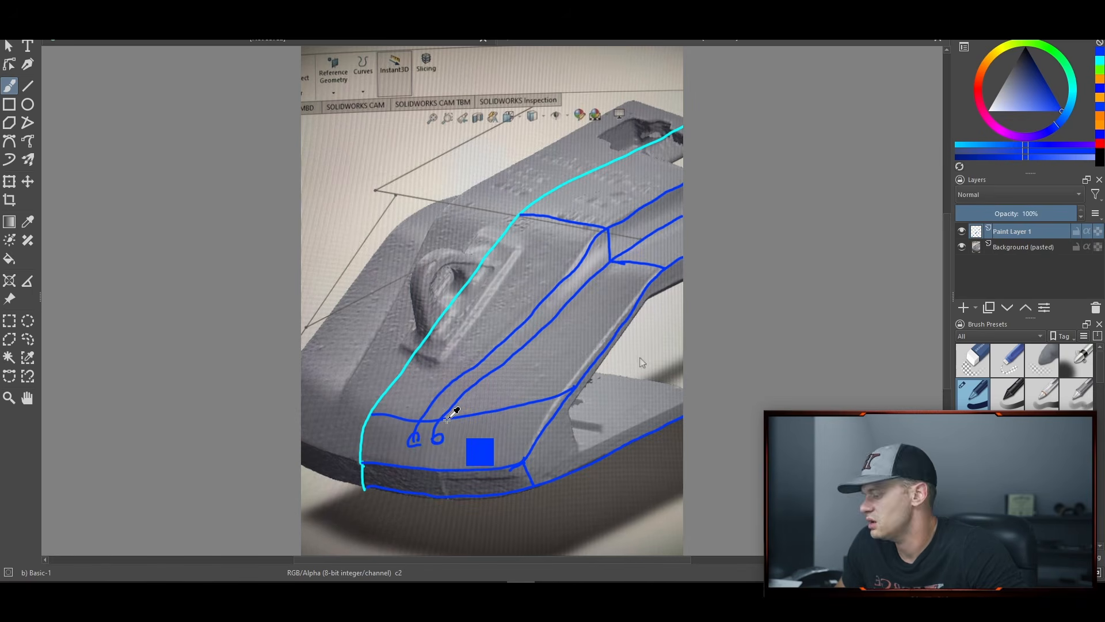
key(ctrl+z)
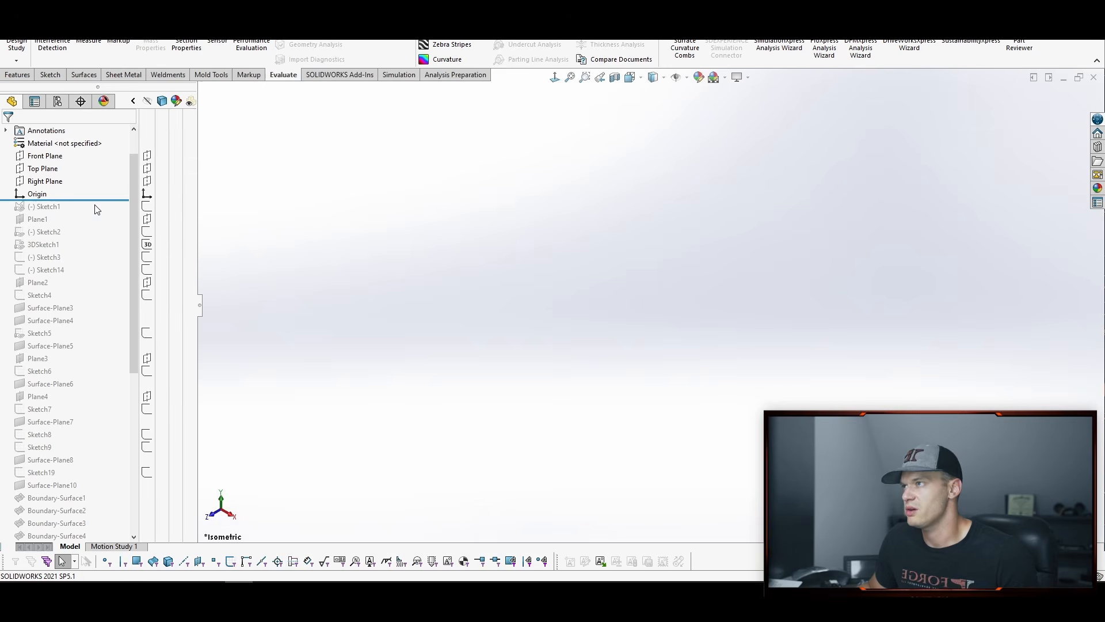
Step: Switch to SOLIDWORKS, roll the feature history forward to just after Sketch4, and show Sketch1 and Sketch2
drag(90, 200, 74, 300)
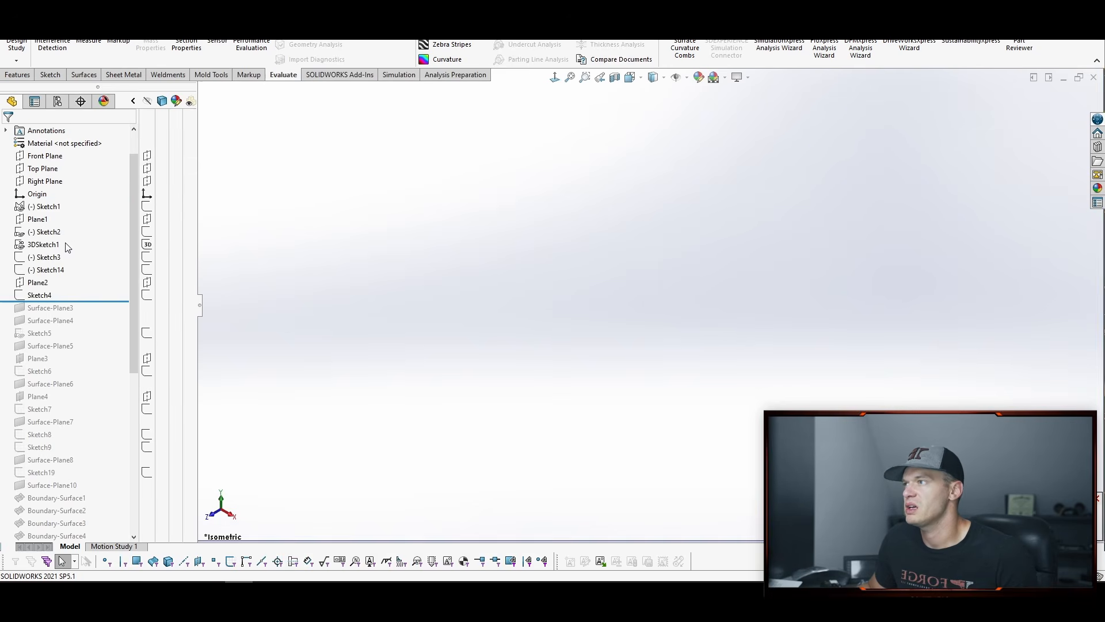
click(146, 207)
click(147, 231)
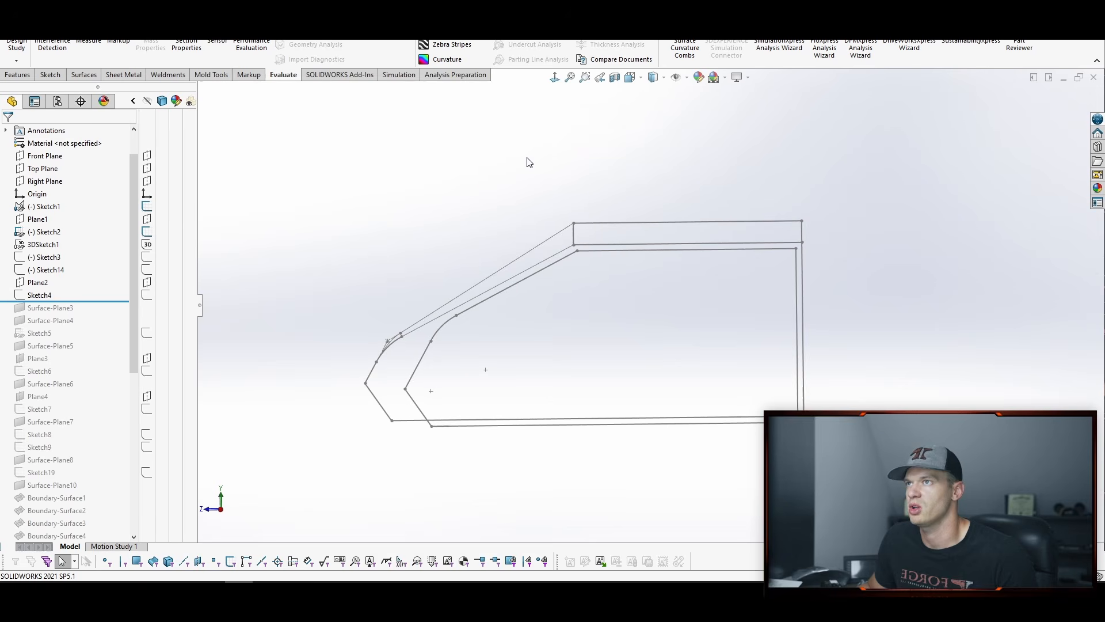
Step: Hide Sketch2 and view the Sketch1 side profile straight on
click(45, 232)
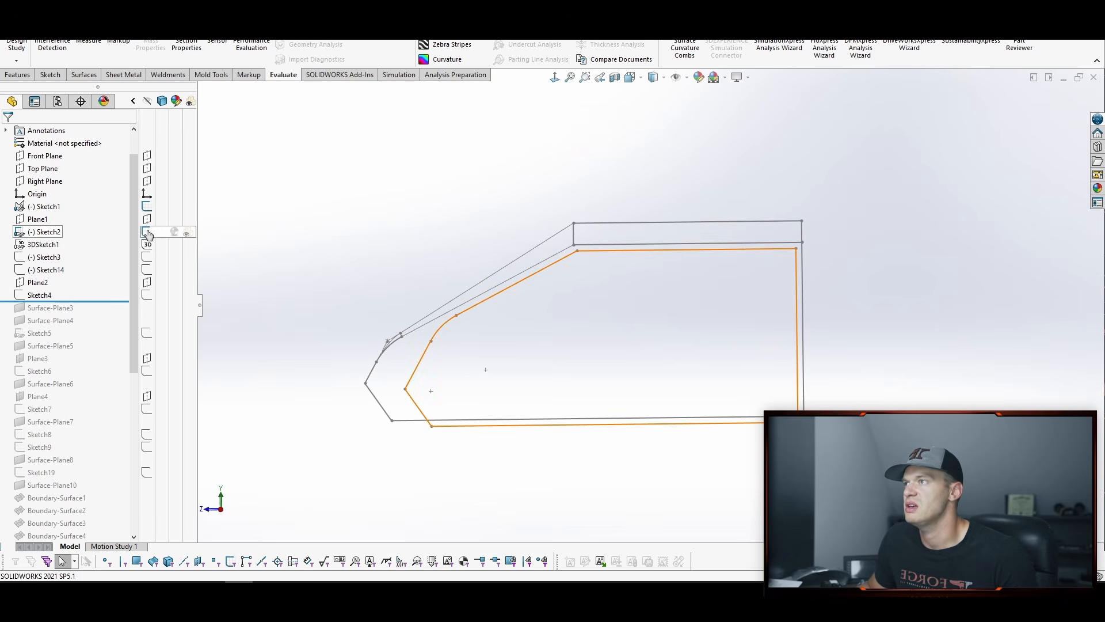
click(147, 232)
click(554, 79)
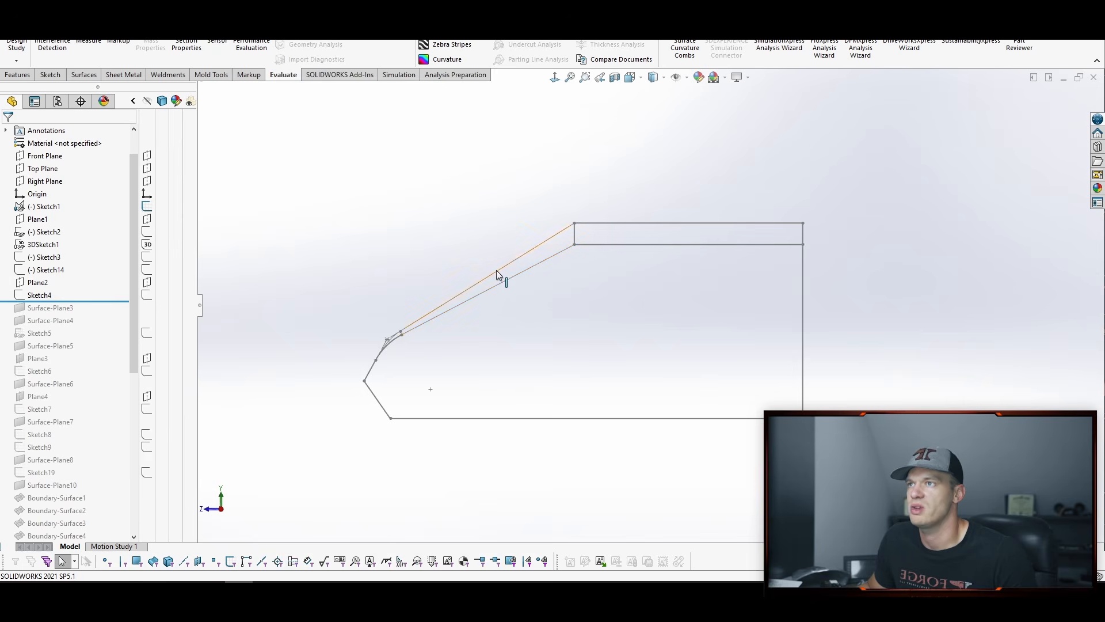
Step: Roll the feature history to just after Sketch2 and display the Sketch2 profile together with Sketch1 in an angled view
drag(90, 214, 90, 234)
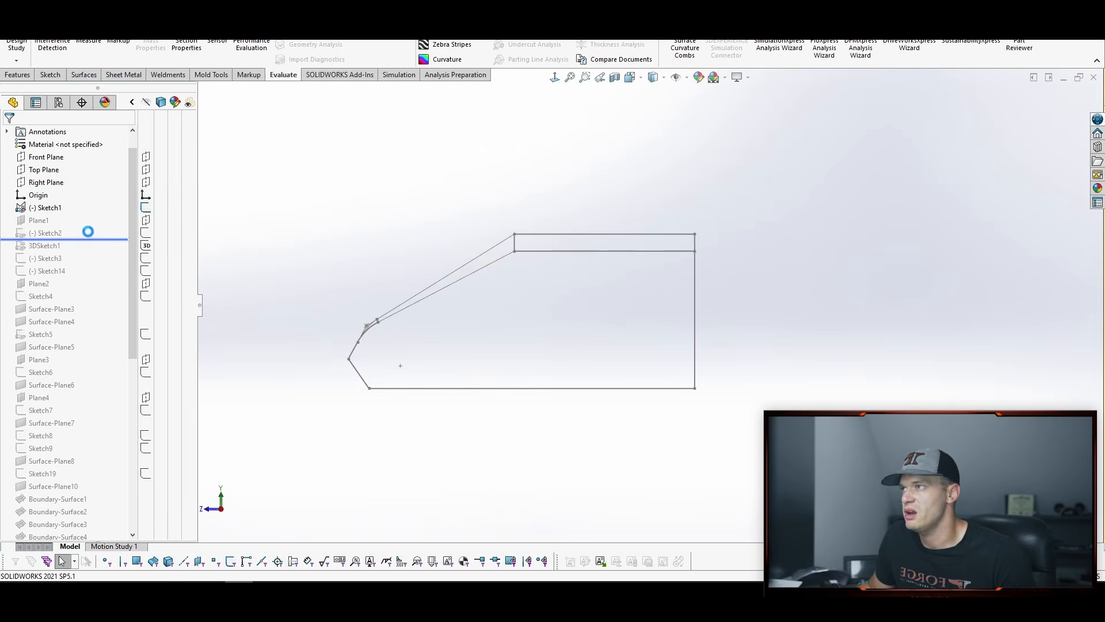
middle_drag(408, 267, 467, 291)
middle_drag(560, 278, 633, 280)
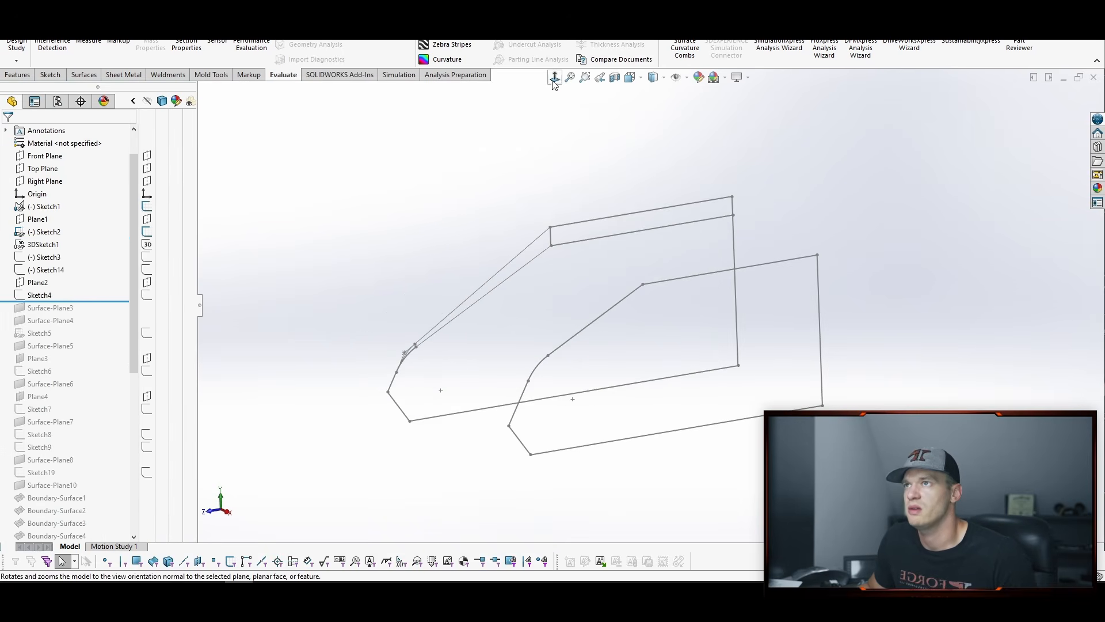
click(554, 77)
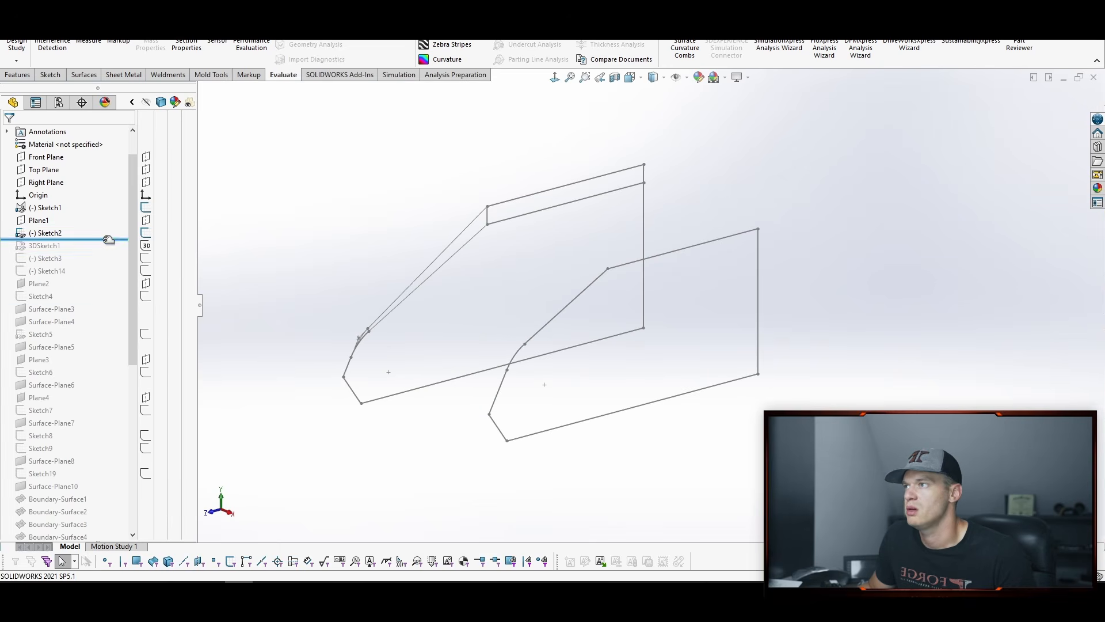
Step: Roll the history forward past 3DSketch1 and open that sketch for editing to examine the cross curves linking the two side profiles
drag(108, 239, 106, 250)
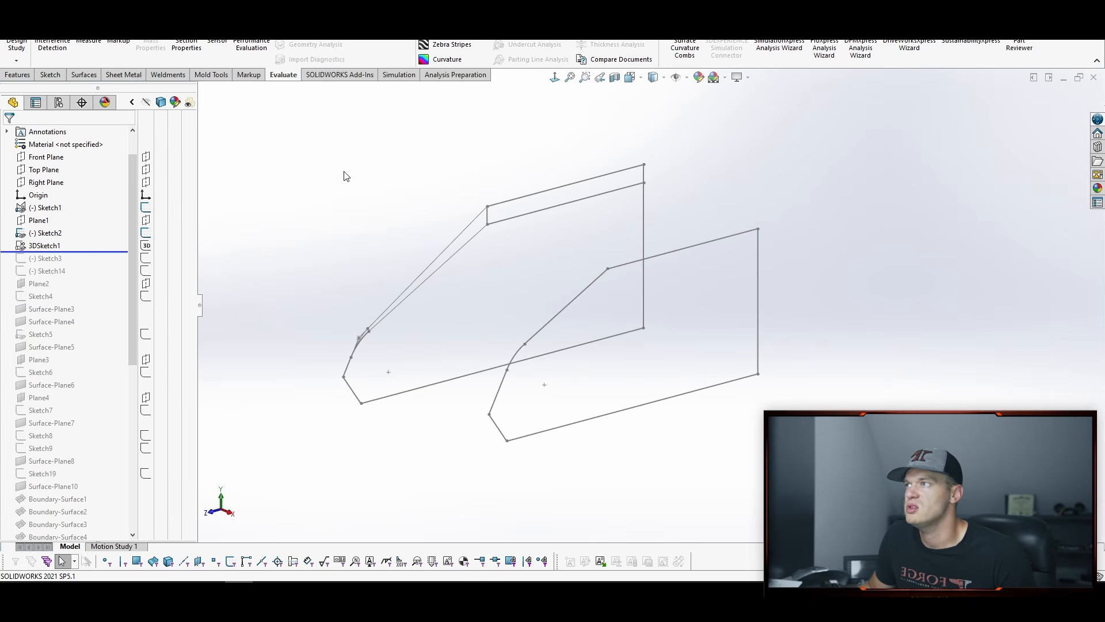
click(32, 247)
click(41, 206)
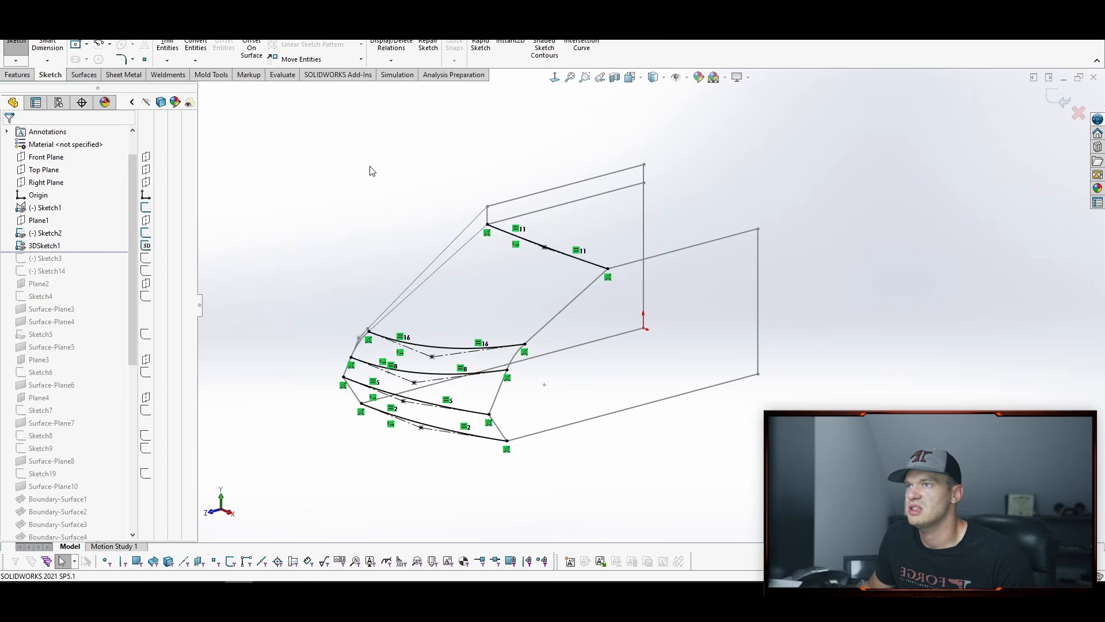
mouse_move(370, 171)
middle_down()
mouse_move(402, 439)
mouse_move(435, 442)
mouse_move(427, 383)
mouse_move(438, 331)
middle_up()
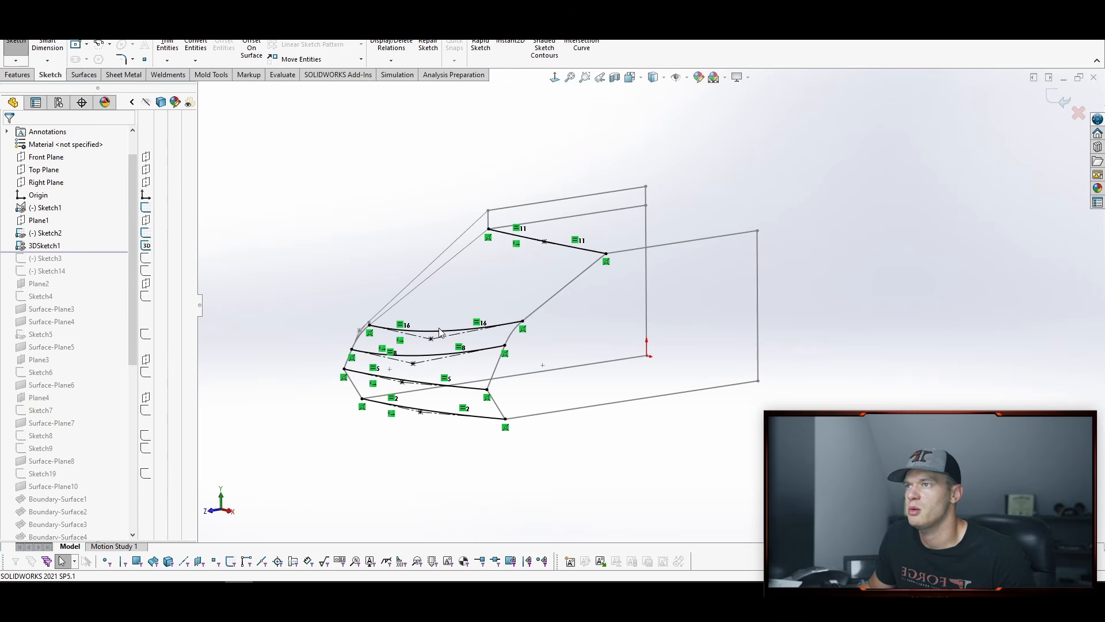
middle_drag(570, 248, 524, 200)
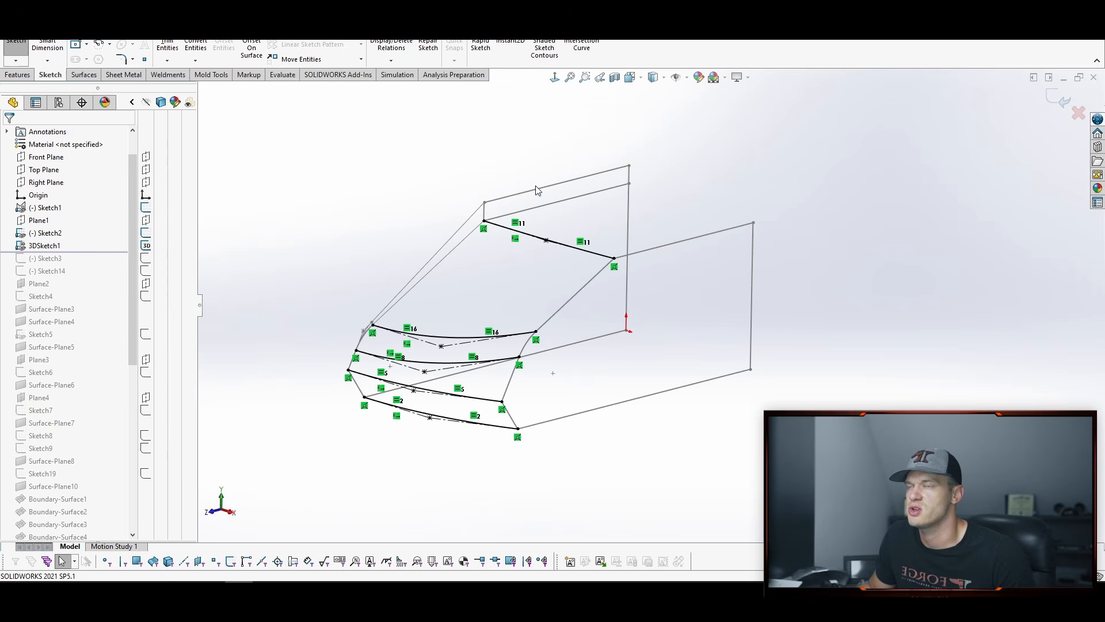
middle_drag(661, 239, 662, 279)
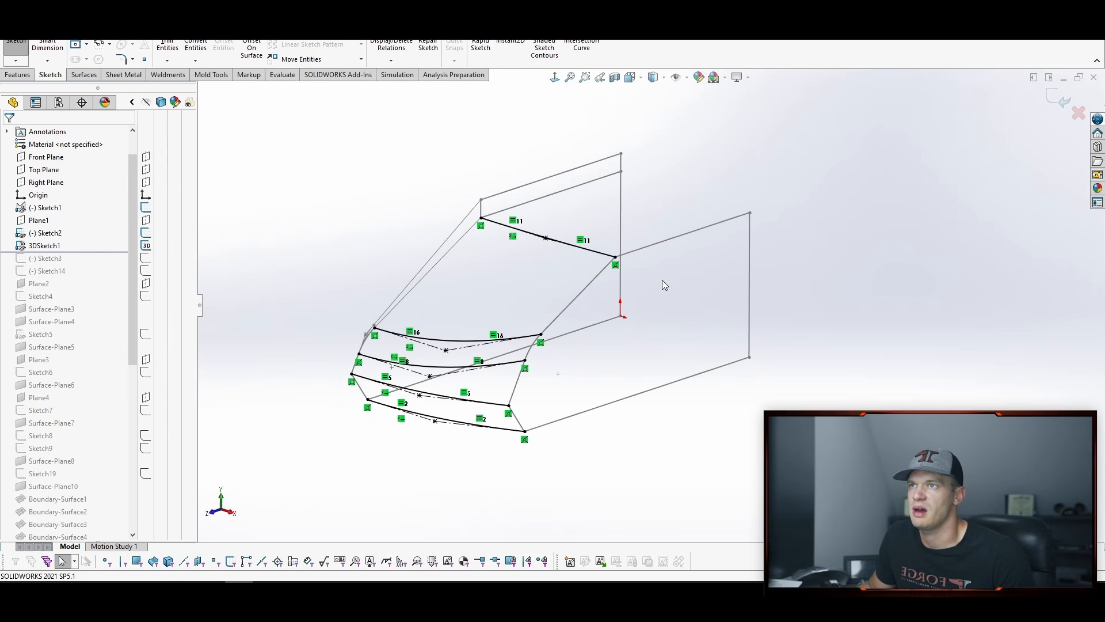
middle_drag(641, 360, 641, 371)
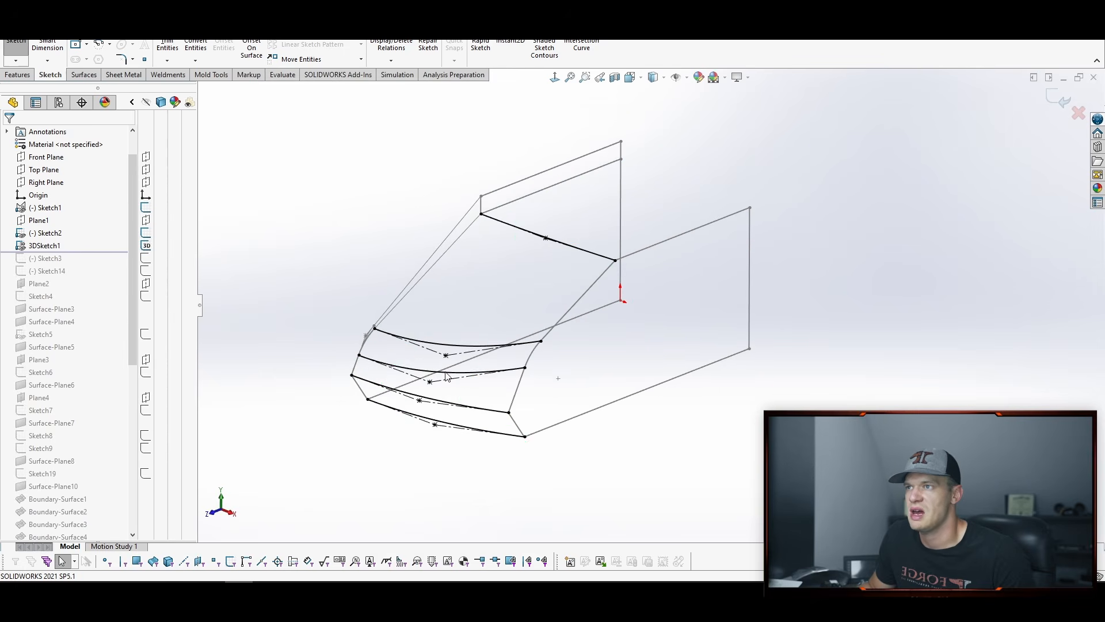
Step: Delete the uppermost of the four front cross curves in 3DSketch1
middle_drag(410, 173, 410, 177)
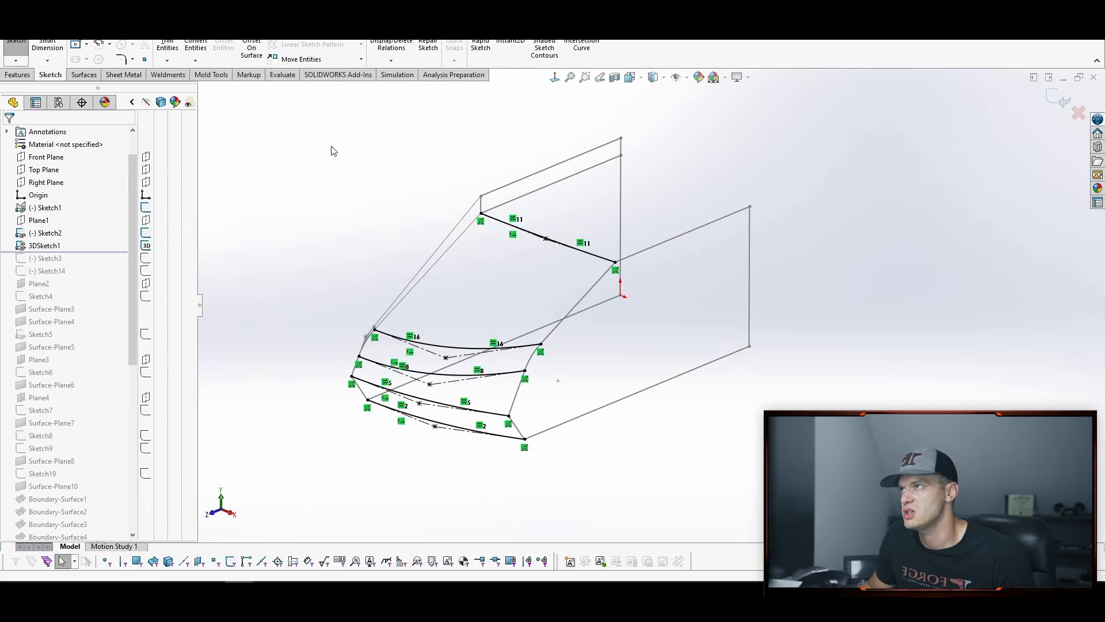
middle_drag(330, 148, 346, 174)
scroll(392, 331, down, 5)
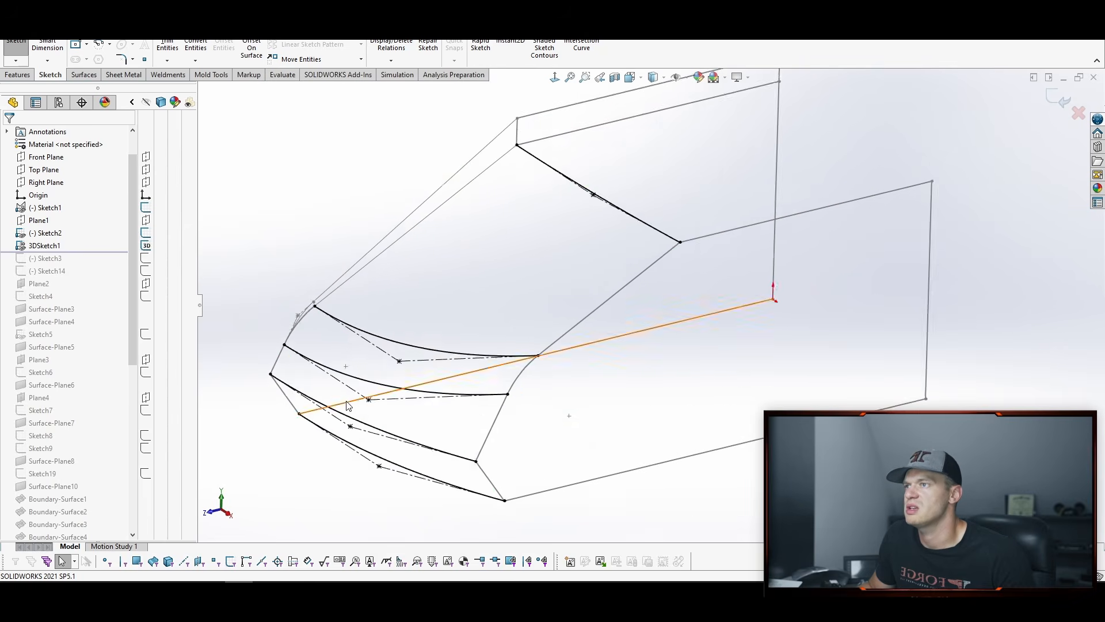
click(469, 381)
click(346, 238)
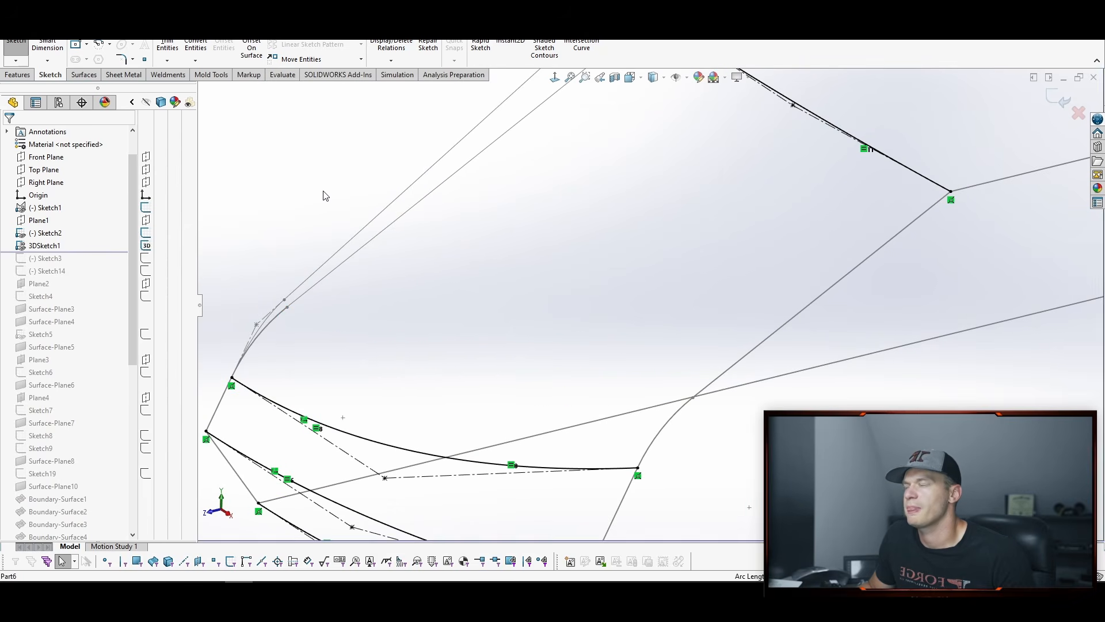
Step: Draw a Style Spline with one middle control vertex between the two side profiles, joining the endpoints of the removed cross curve
key(s)
click(372, 265)
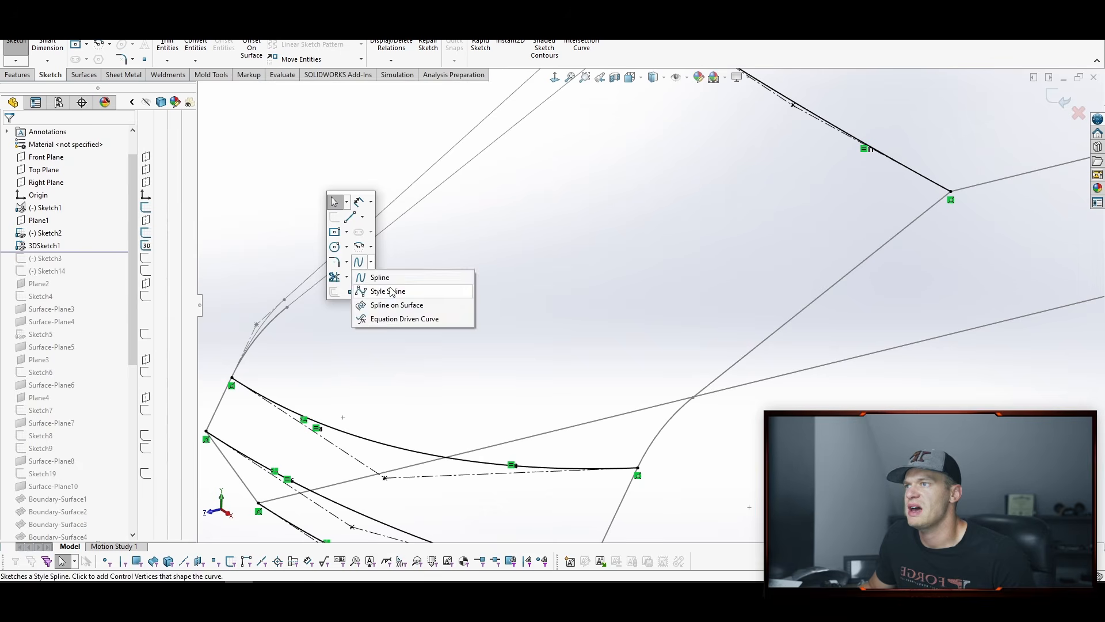
click(391, 292)
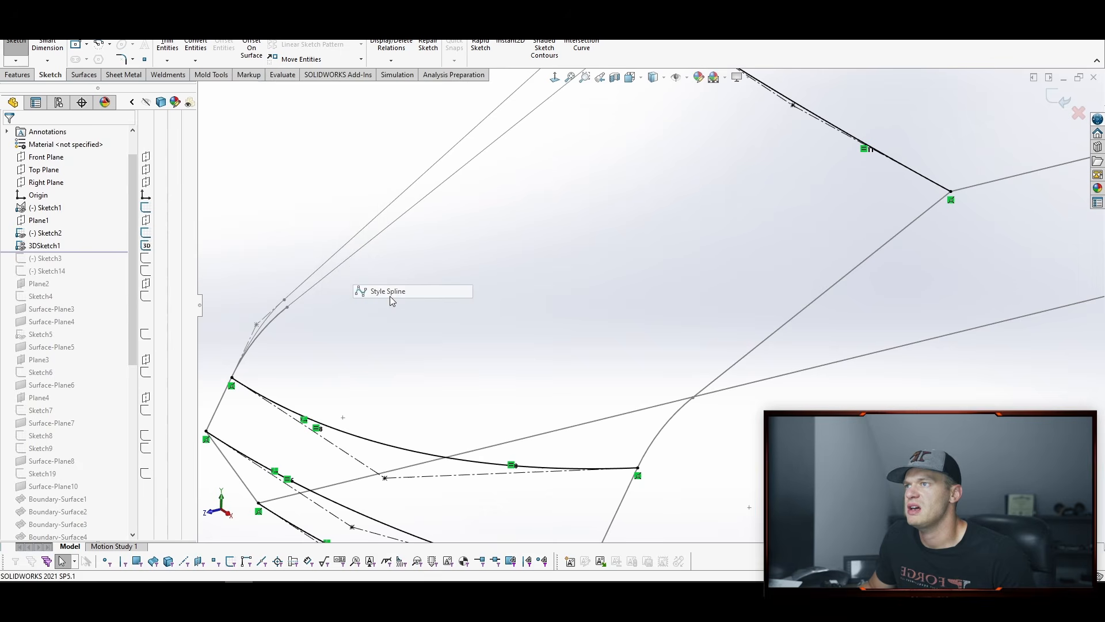
click(287, 308)
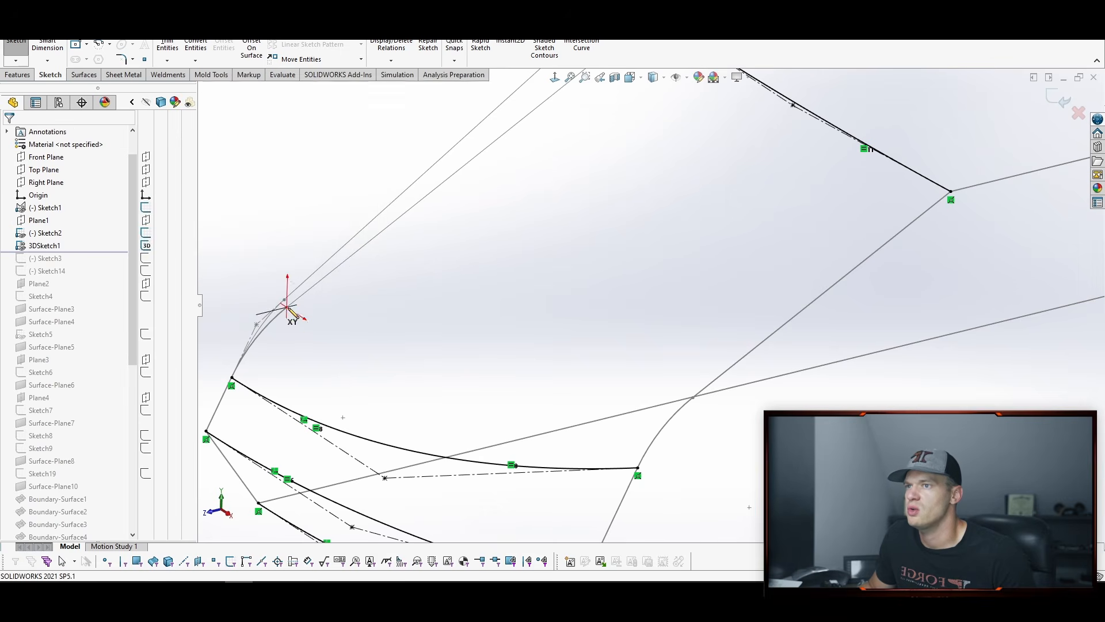
click(693, 397)
key(Escape)
middle_drag(636, 284, 630, 279)
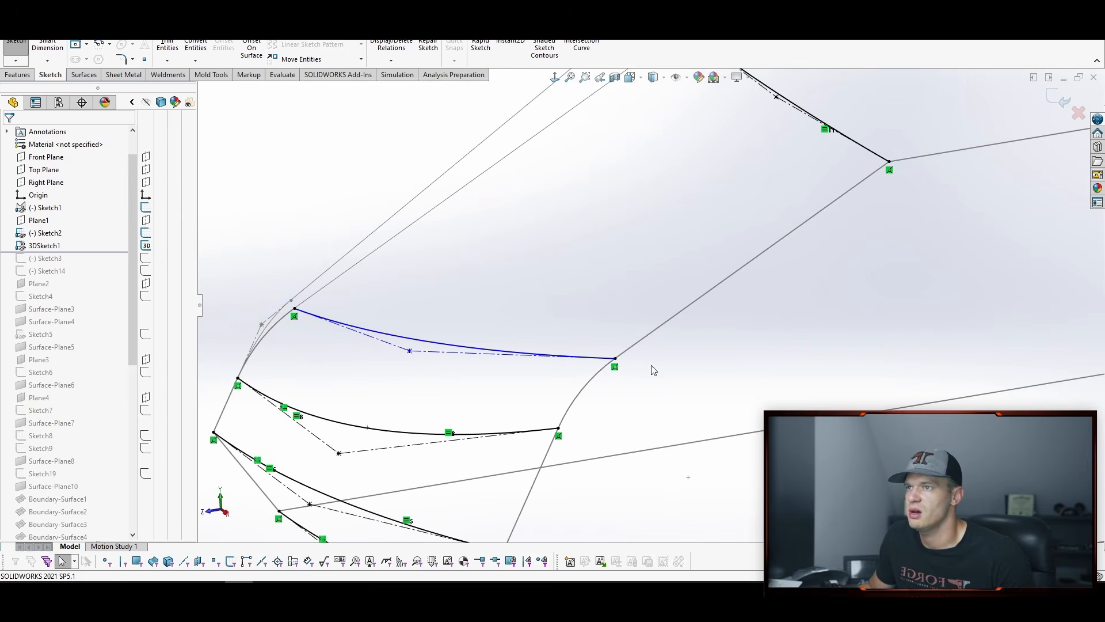
Step: Add an Along X relation to the new spline's control leg that starts at the Sketch1 profile
click(385, 345)
mouse_move(364, 259)
middle_down()
mouse_move(402, 230)
mouse_move(350, 323)
middle_up()
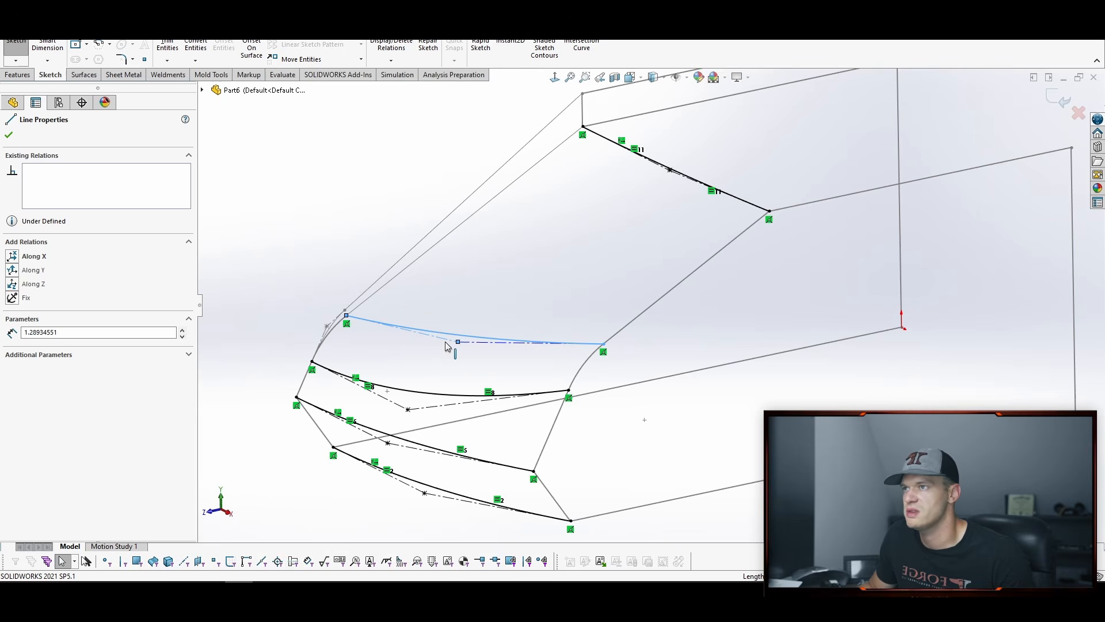
click(14, 257)
click(361, 198)
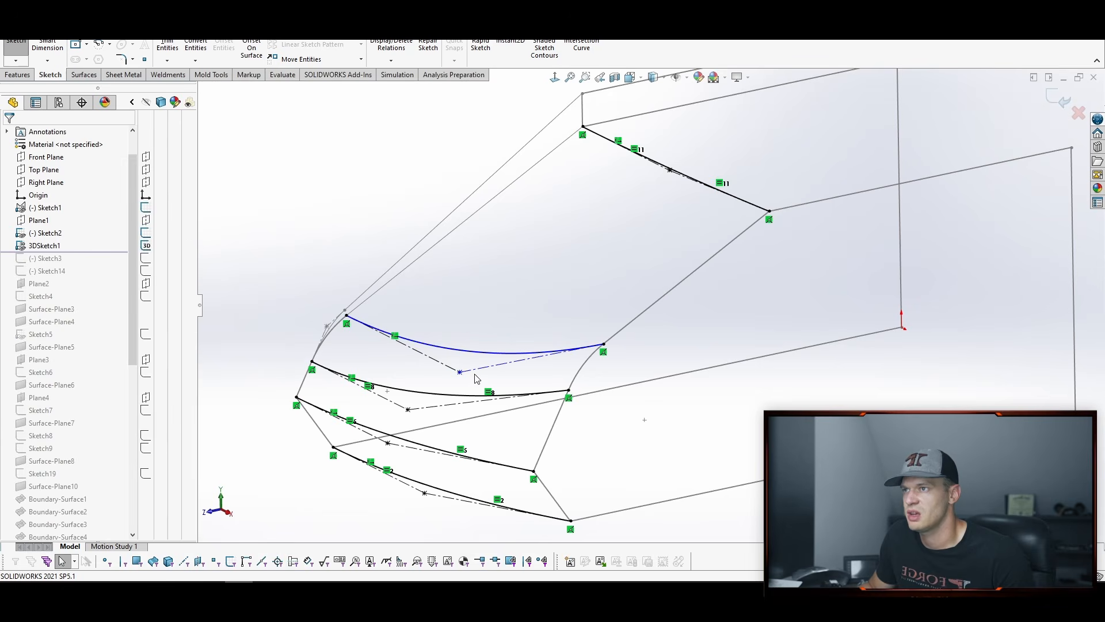
Step: Make the new spline's two control legs equal, and leave 3DSketch1 with a rebuild
click(457, 371)
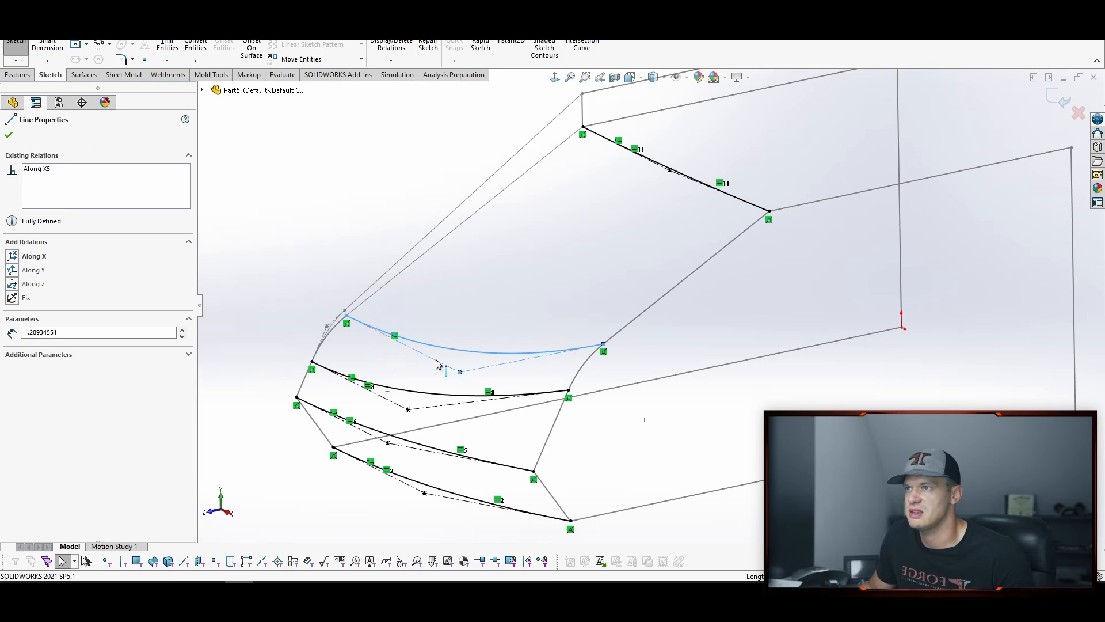
ctrl+click(412, 354)
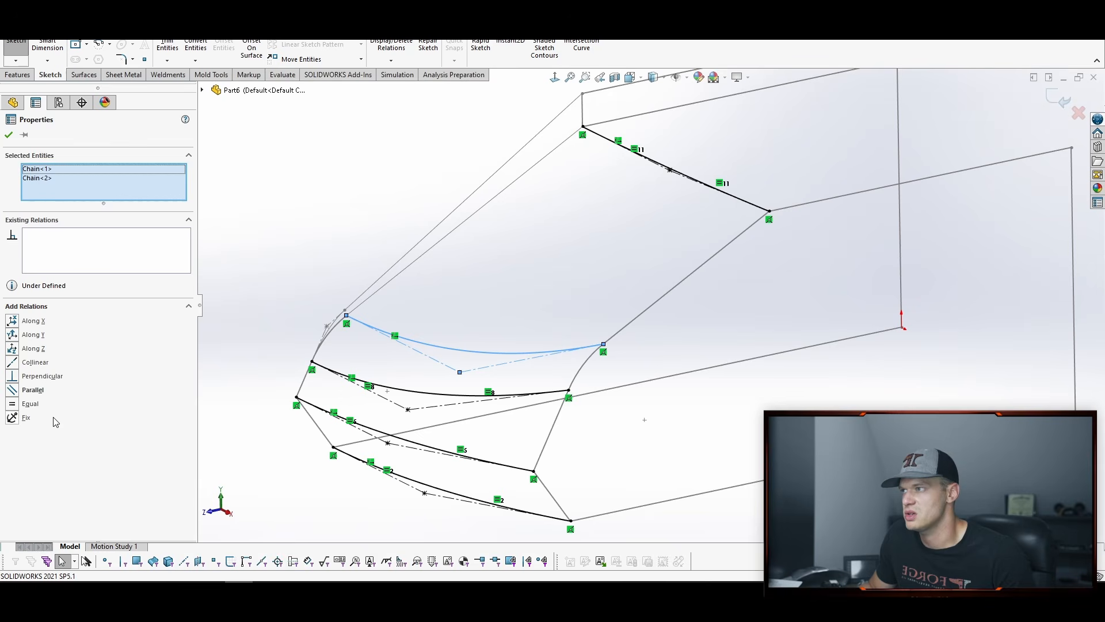
click(14, 407)
click(395, 205)
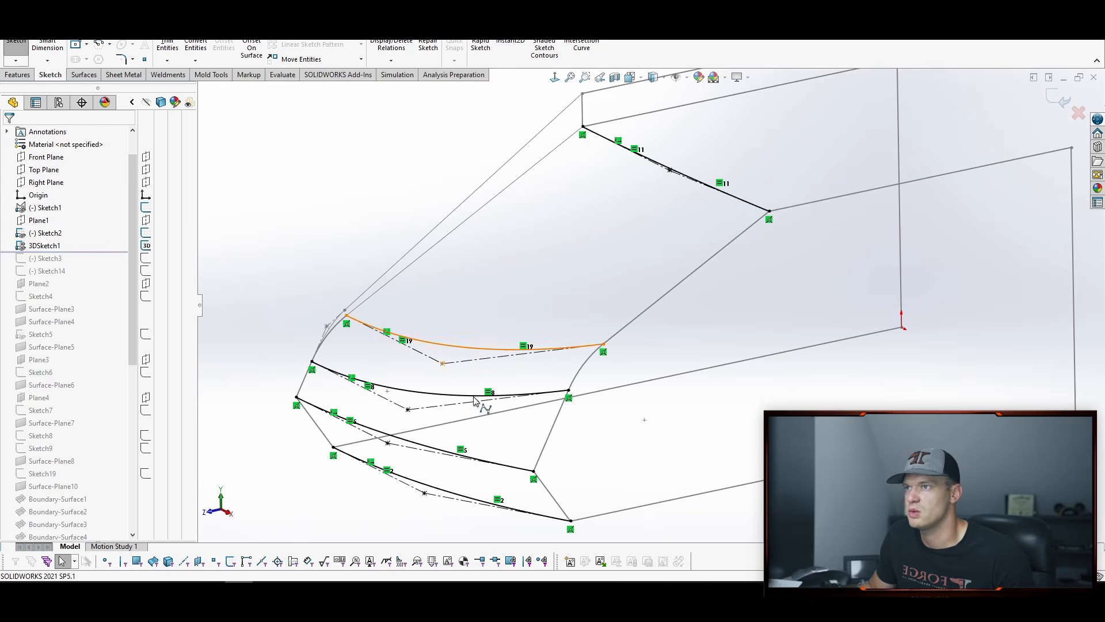
key(ctrl+b)
mouse_move(512, 296)
middle_down()
mouse_move(427, 385)
mouse_move(599, 182)
mouse_move(478, 281)
mouse_move(549, 184)
middle_up()
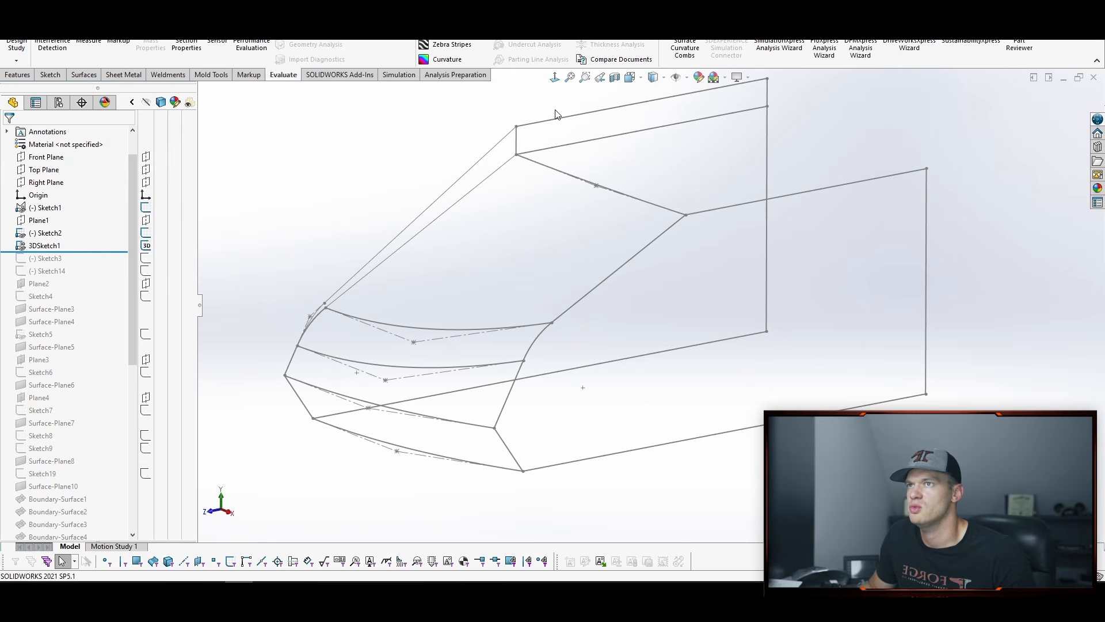
Step: Roll the feature history forward to just after Sketch3 and display Sketch3 in a view from above the Top Plane
drag(87, 252, 89, 264)
mouse_move(276, 143)
middle_down()
mouse_move(368, 188)
mouse_move(531, 322)
mouse_move(511, 309)
middle_up()
click(45, 170)
click(784, 183)
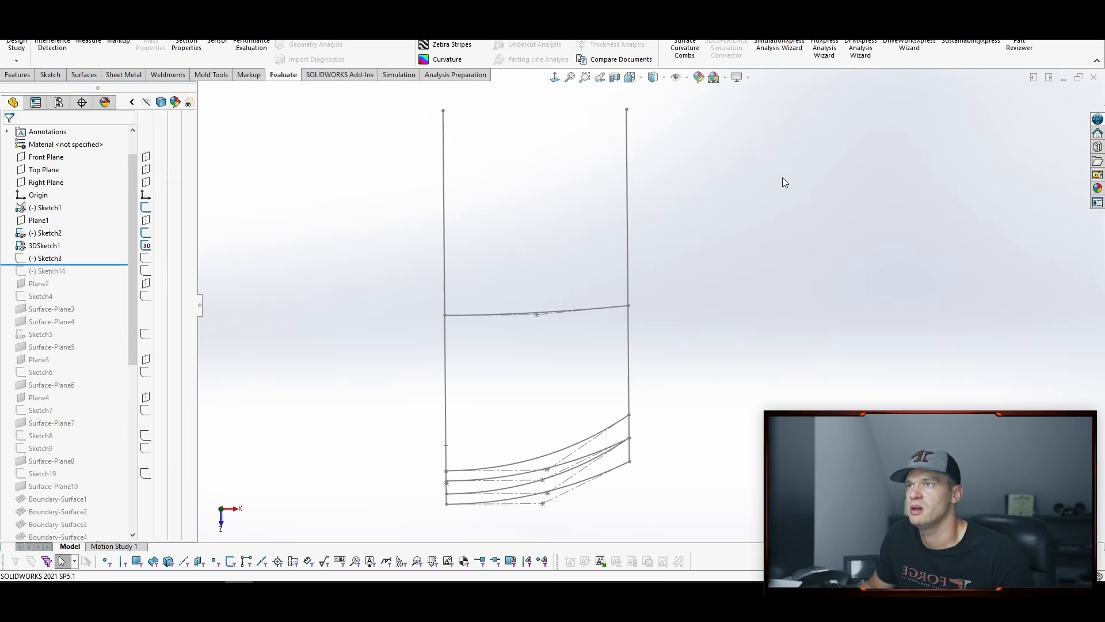
middle_drag(526, 190, 531, 187)
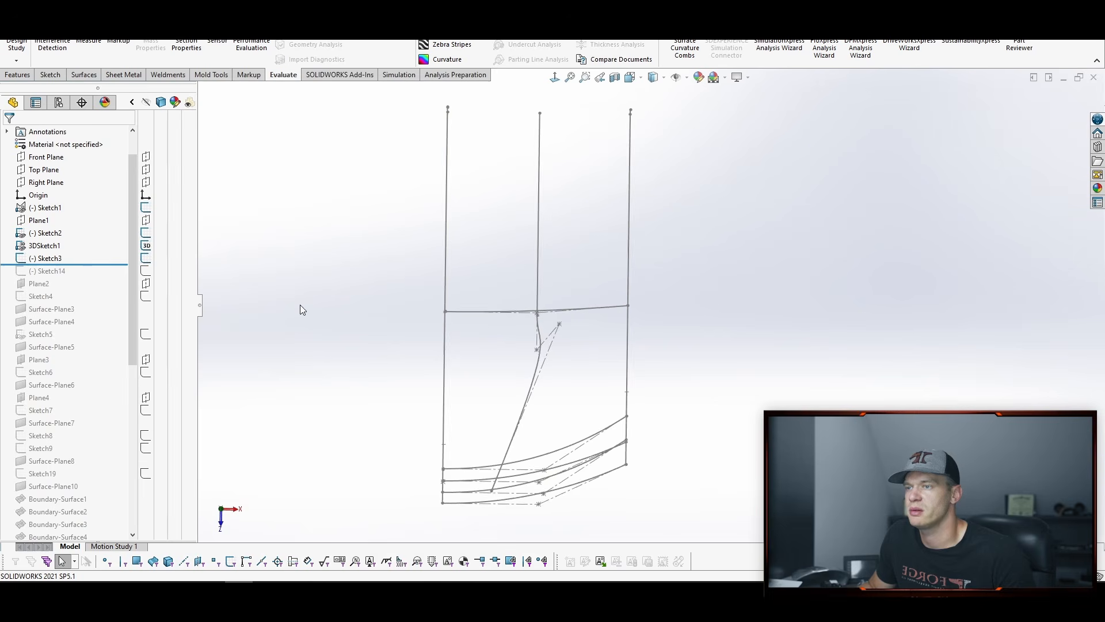
middle_drag(300, 306, 335, 167)
mouse_move(346, 231)
middle_down()
mouse_move(544, 275)
mouse_move(591, 323)
mouse_move(564, 328)
mouse_move(544, 462)
middle_up()
Step: Highlight the Sketch3 spline together with a front cross curve to compare where they meet, and clear the selection
click(564, 328)
ctrl+click(533, 476)
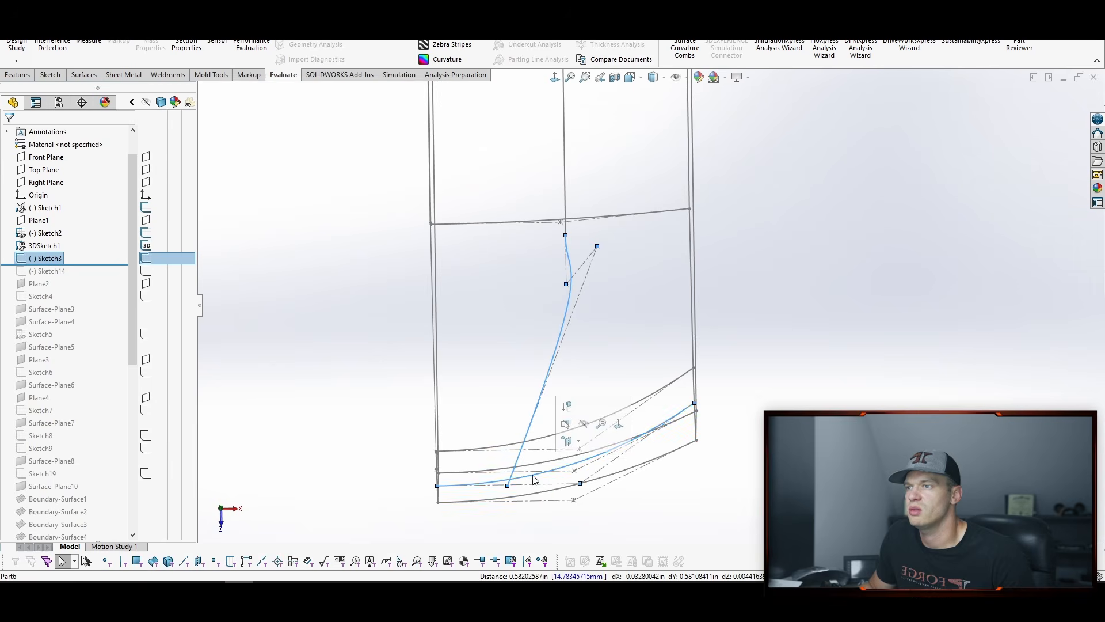
click(738, 212)
scroll(738, 212, up, 1)
Step: Open Sketch3 for editing, examine its dimensions and the relation at the spline's front endpoint, and close the sketch
click(564, 156)
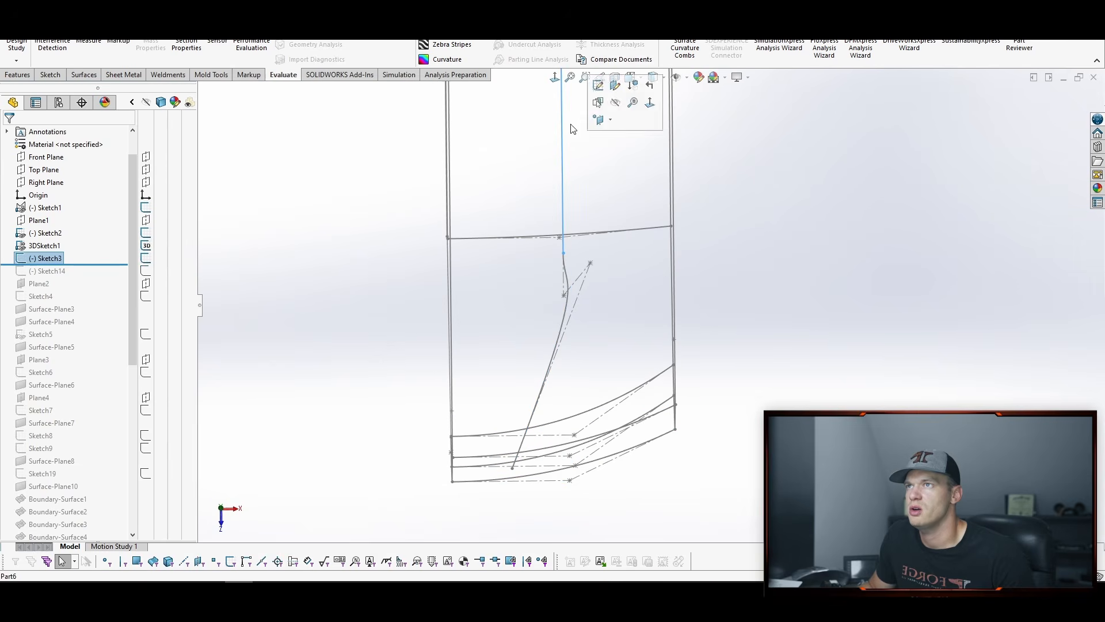
click(599, 90)
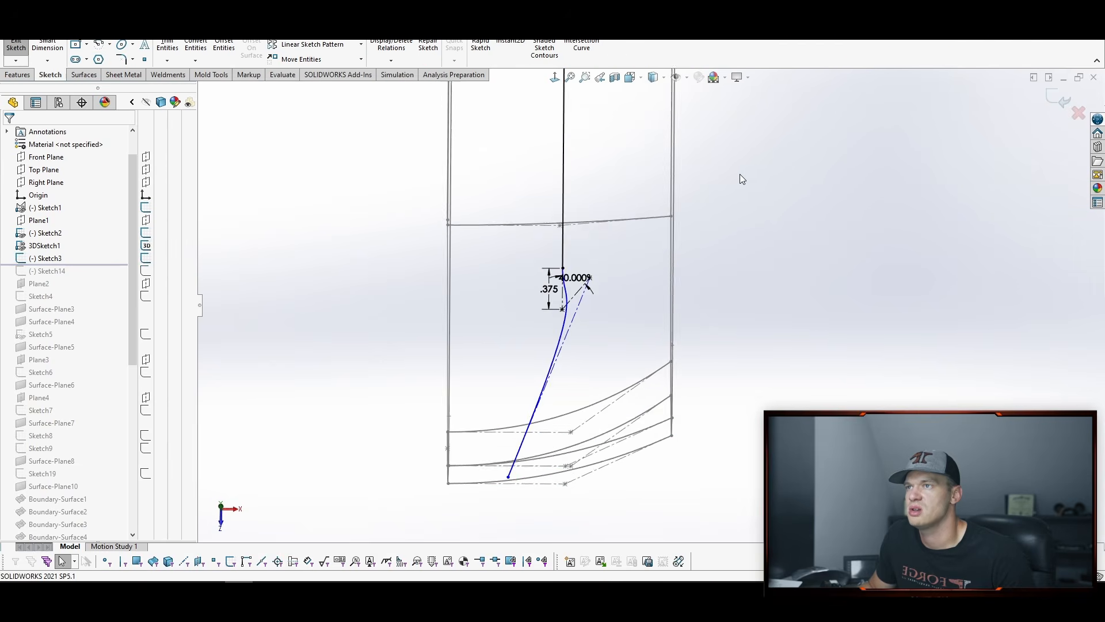
click(488, 460)
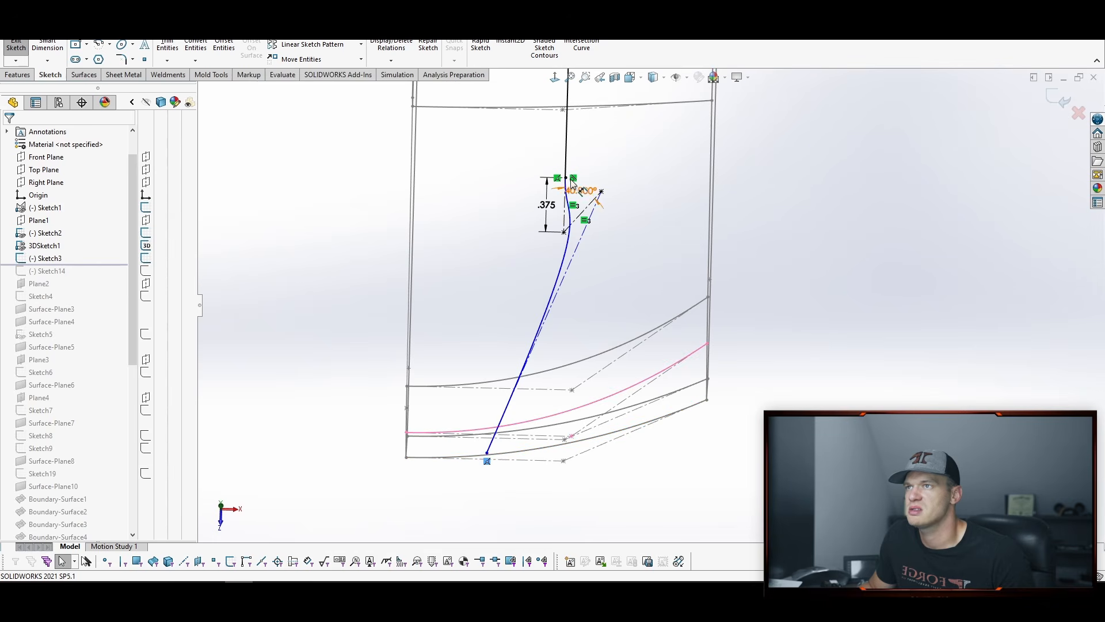
mouse_move(487, 435)
middle_down()
mouse_move(550, 419)
mouse_move(538, 400)
mouse_move(419, 383)
mouse_move(471, 362)
middle_up()
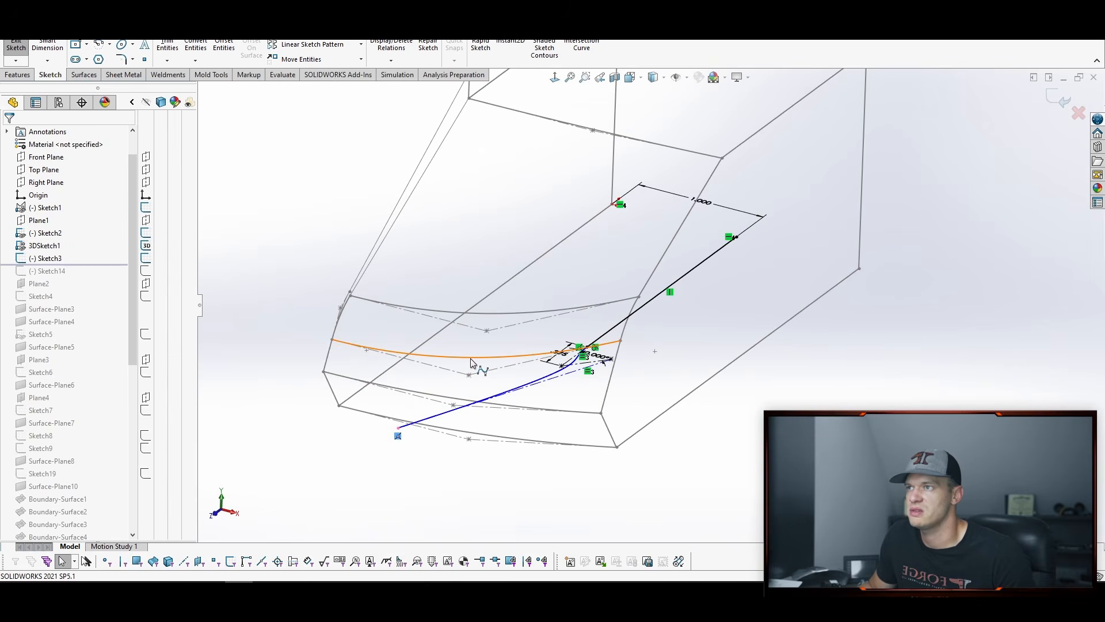
double_click(281, 272)
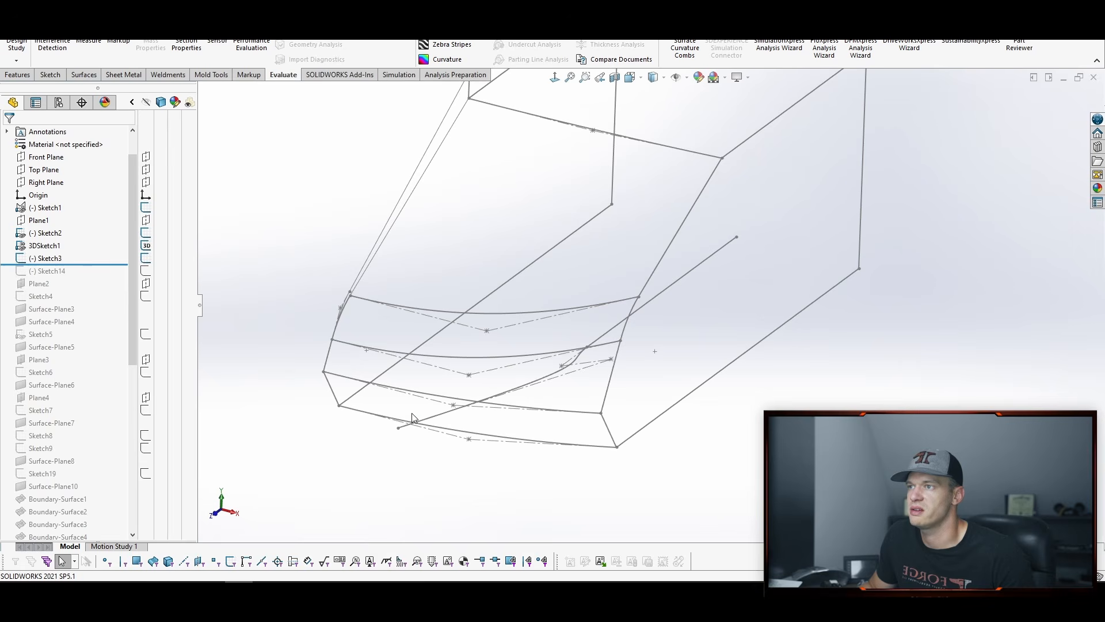
Step: Select the Sketch3 spline and the second front cross curve from the top in an angled view, and clear the selection
click(436, 419)
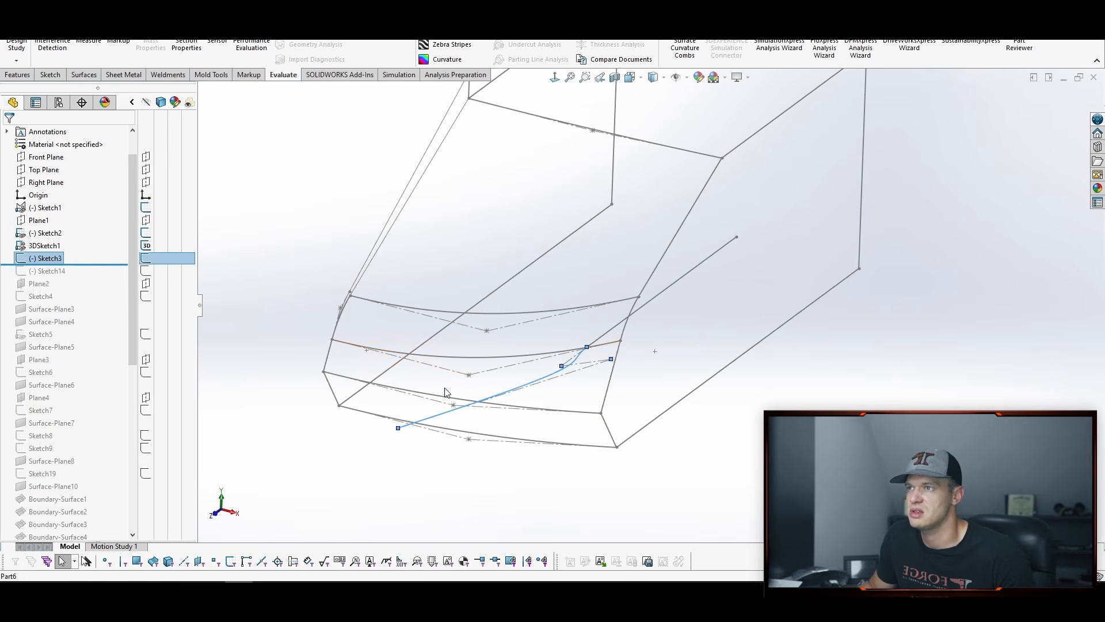
ctrl+click(423, 361)
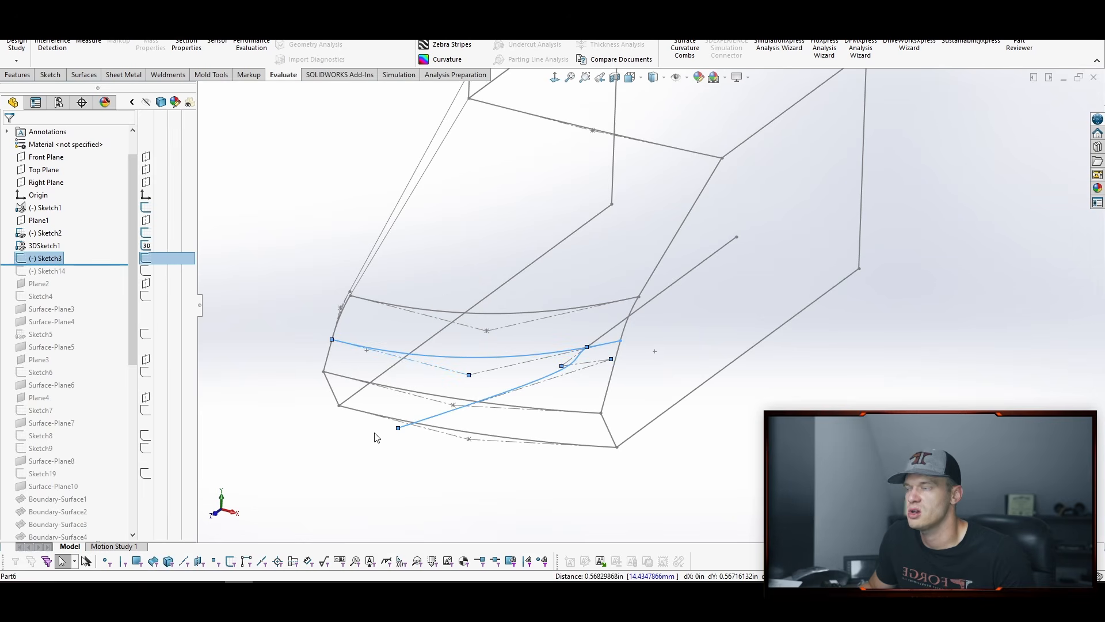
click(311, 207)
Step: Roll the history to just after Sketch14, check the painted layout image, and display Sketch14 beside Sketch3 in SOLIDWORKS
drag(110, 265, 110, 277)
middle_drag(263, 164, 298, 199)
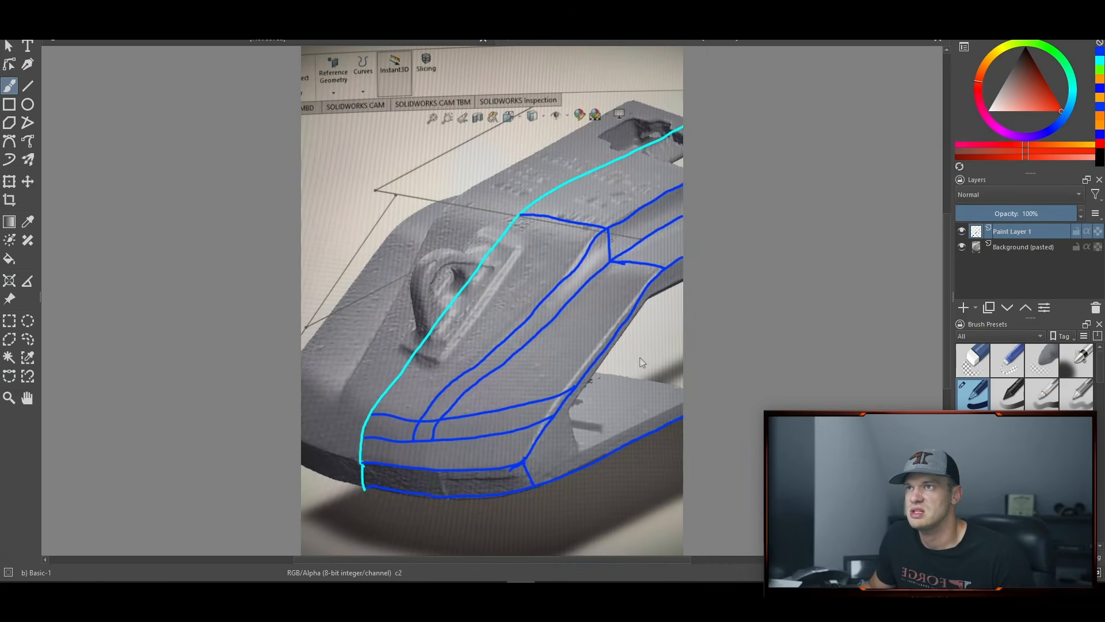
drag(617, 259, 616, 260)
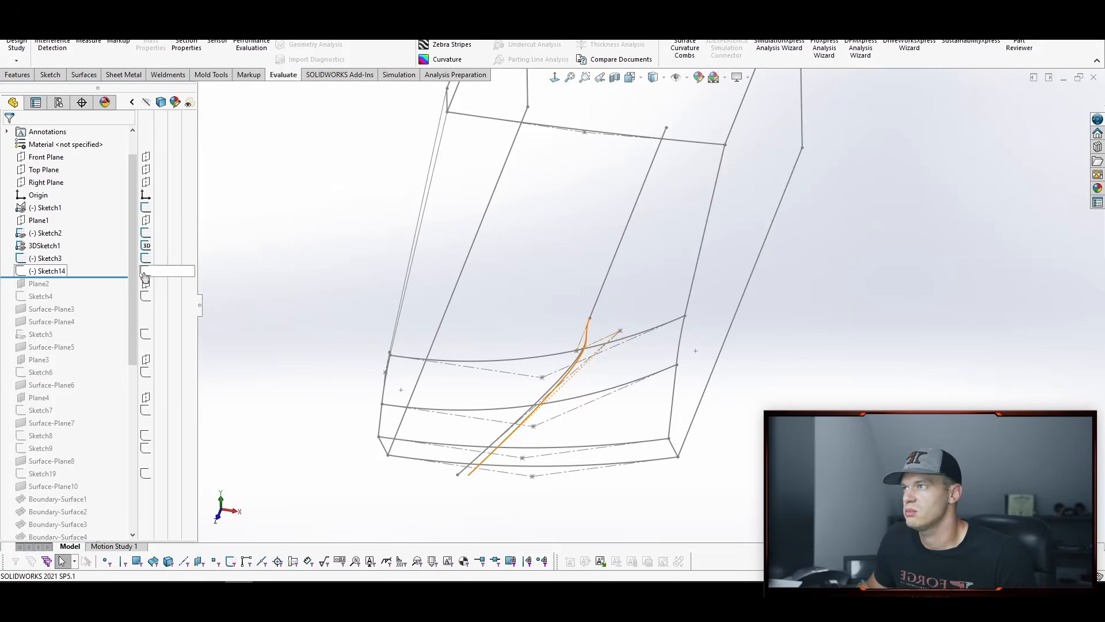
click(145, 274)
middle_drag(629, 329, 592, 357)
mouse_move(460, 490)
middle_down()
mouse_move(593, 283)
mouse_move(586, 237)
mouse_move(563, 371)
middle_up()
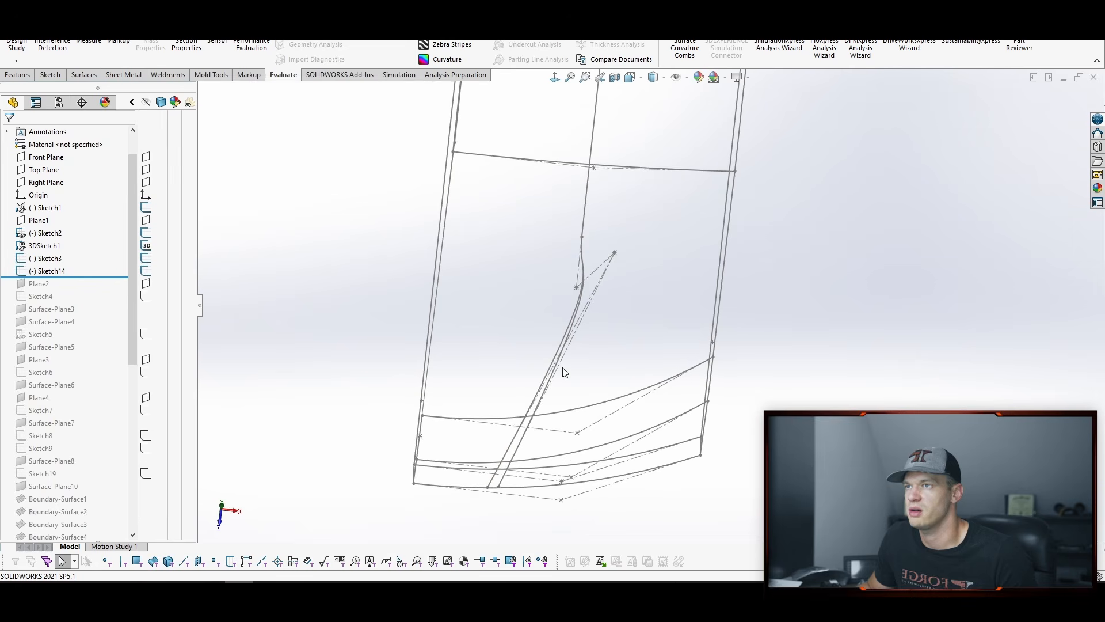
Step: Open Sketch14 for editing and examine the relation tying its spline's front endpoint to the cross curve
click(50, 271)
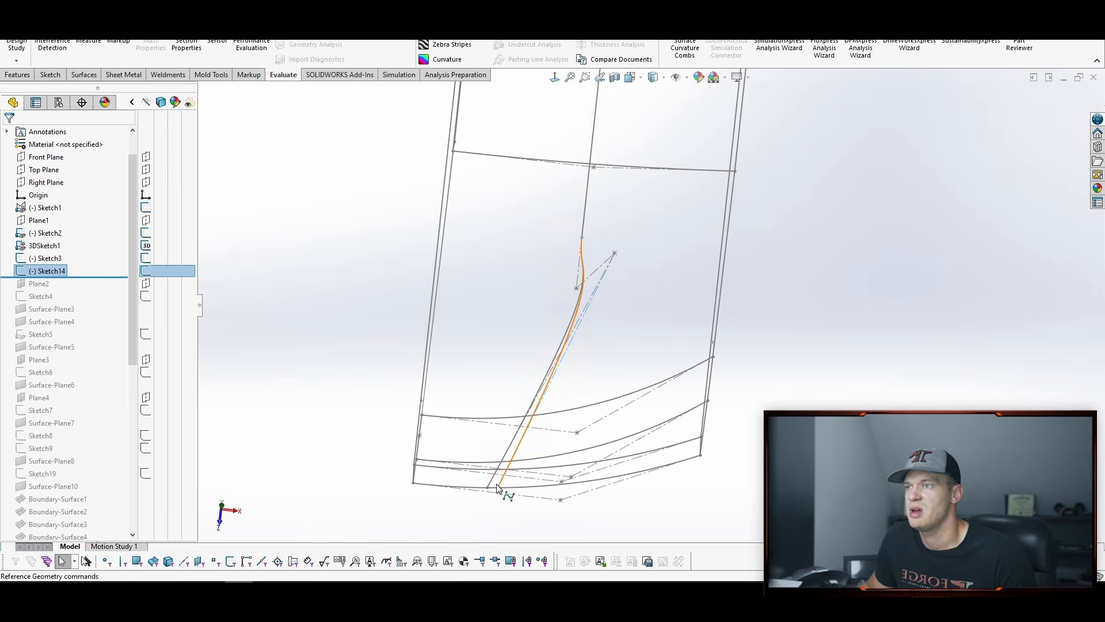
mouse_move(494, 492)
middle_down()
mouse_move(507, 491)
mouse_move(499, 478)
middle_up()
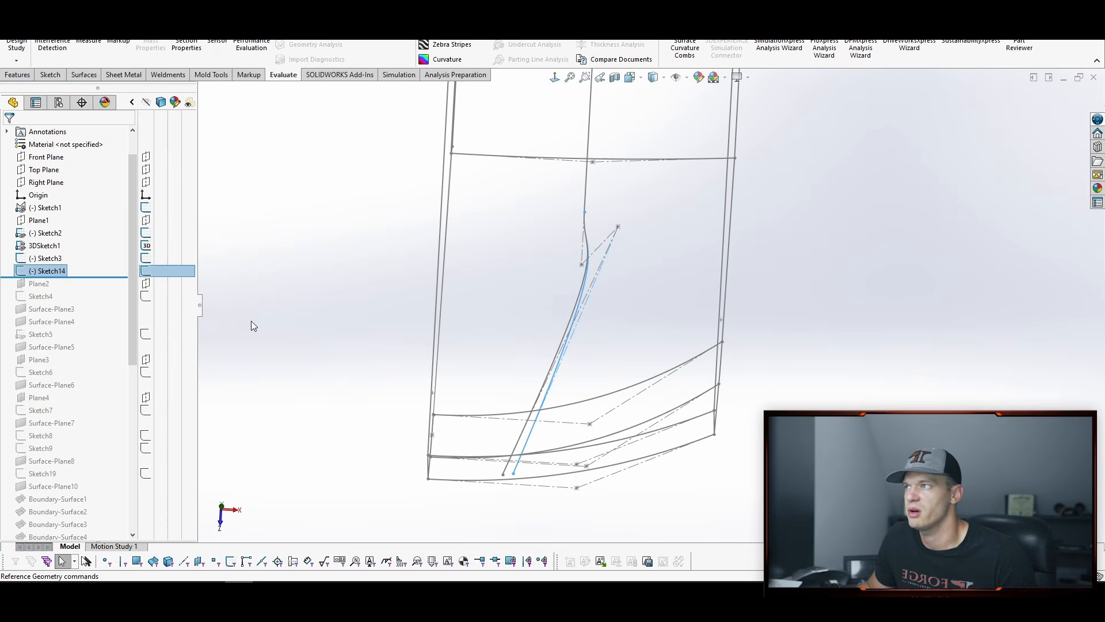
right_click(67, 271)
click(60, 221)
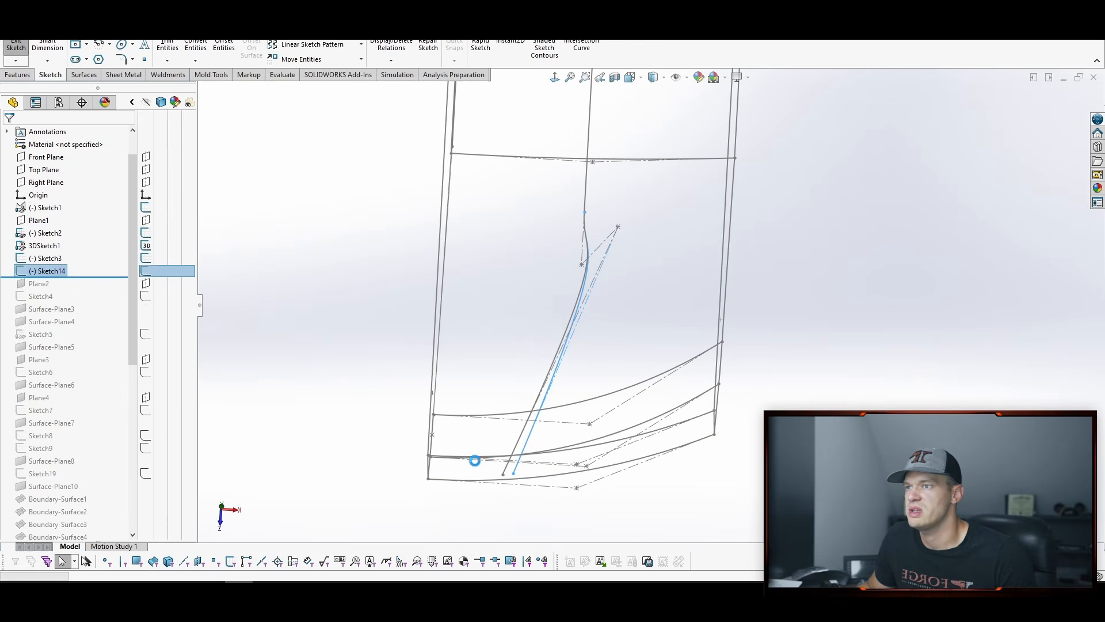
click(511, 480)
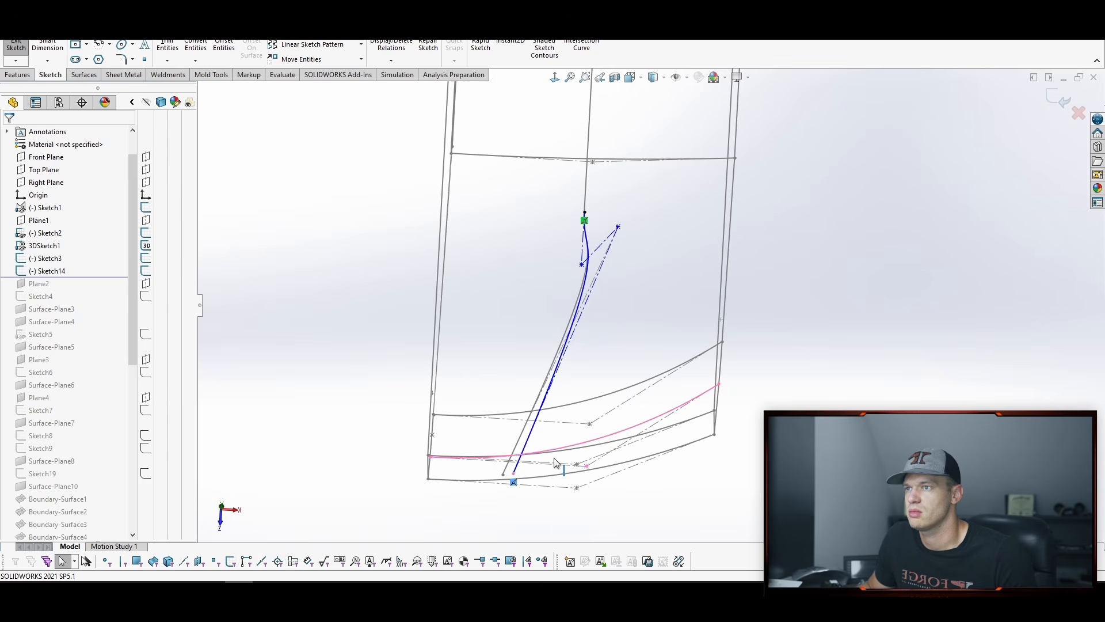
middle_drag(641, 435, 622, 427)
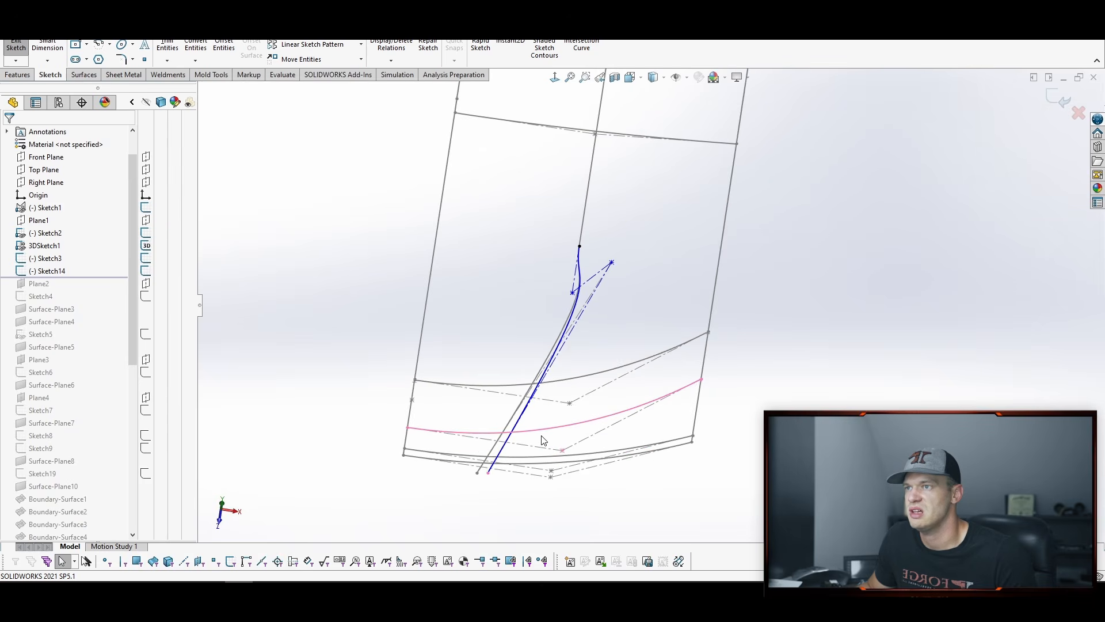
mouse_move(541, 436)
middle_down()
mouse_move(578, 431)
mouse_move(521, 485)
middle_up()
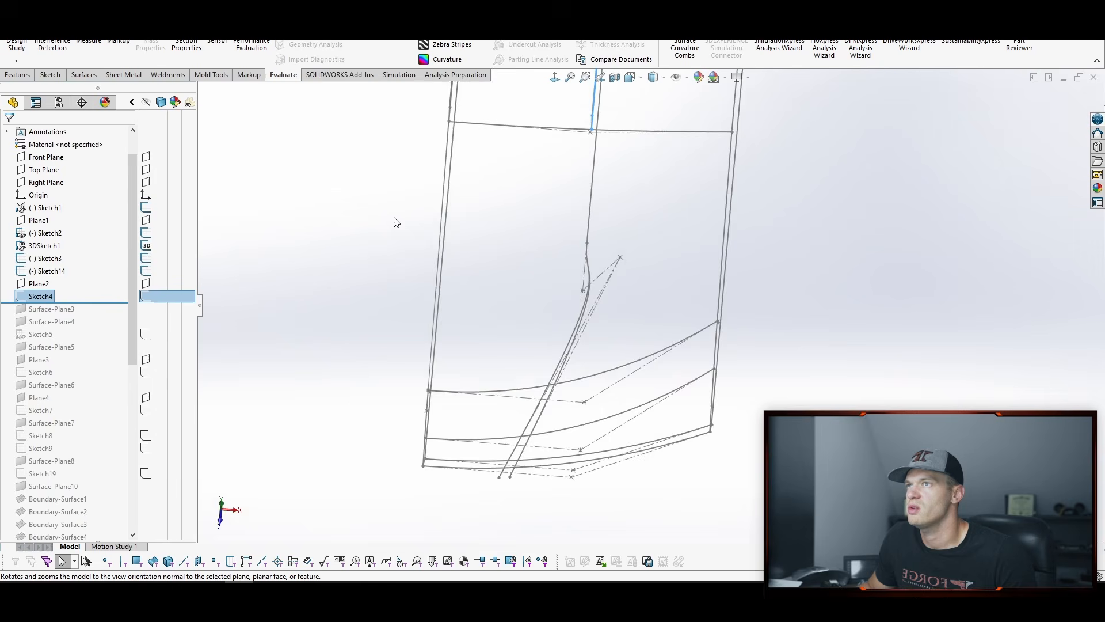
Step: Roll the history forward from Sketch4 to just after Surface-Plane10 to display the planar surfaces in an angled view
mouse_move(393, 219)
middle_down()
mouse_move(326, 307)
mouse_move(341, 234)
middle_up()
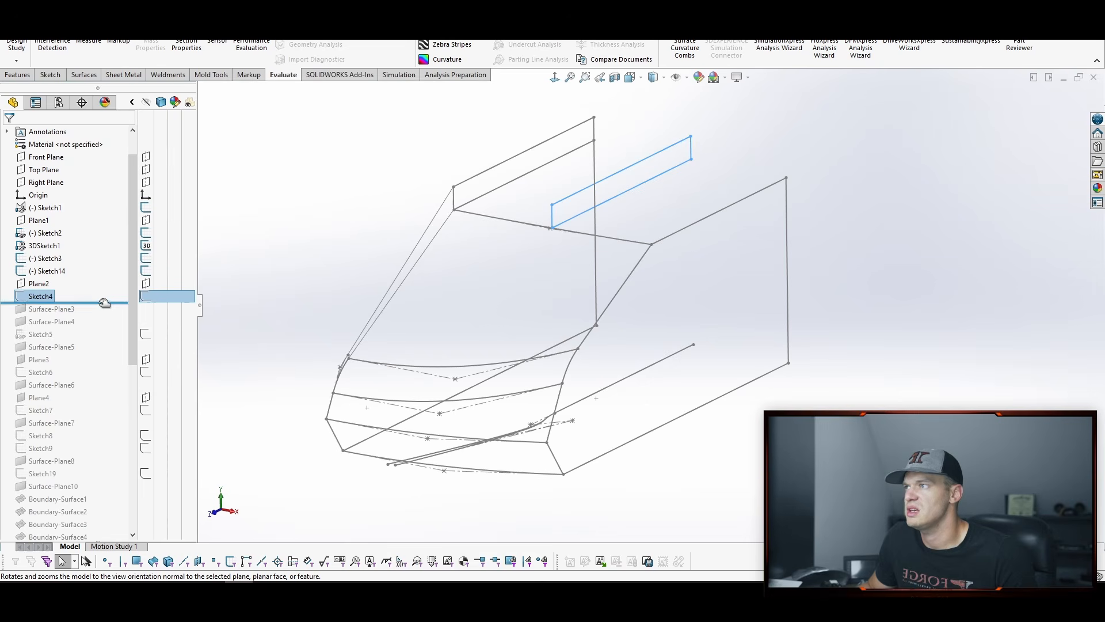
drag(104, 311, 90, 491)
middle_drag(327, 200, 329, 207)
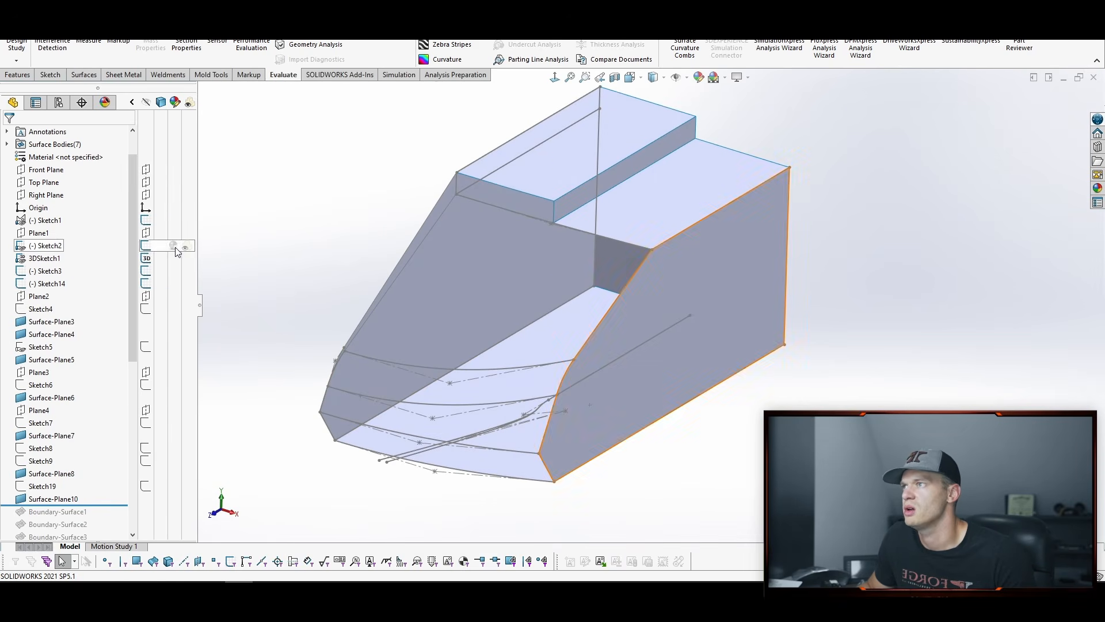
middle_drag(367, 181, 358, 175)
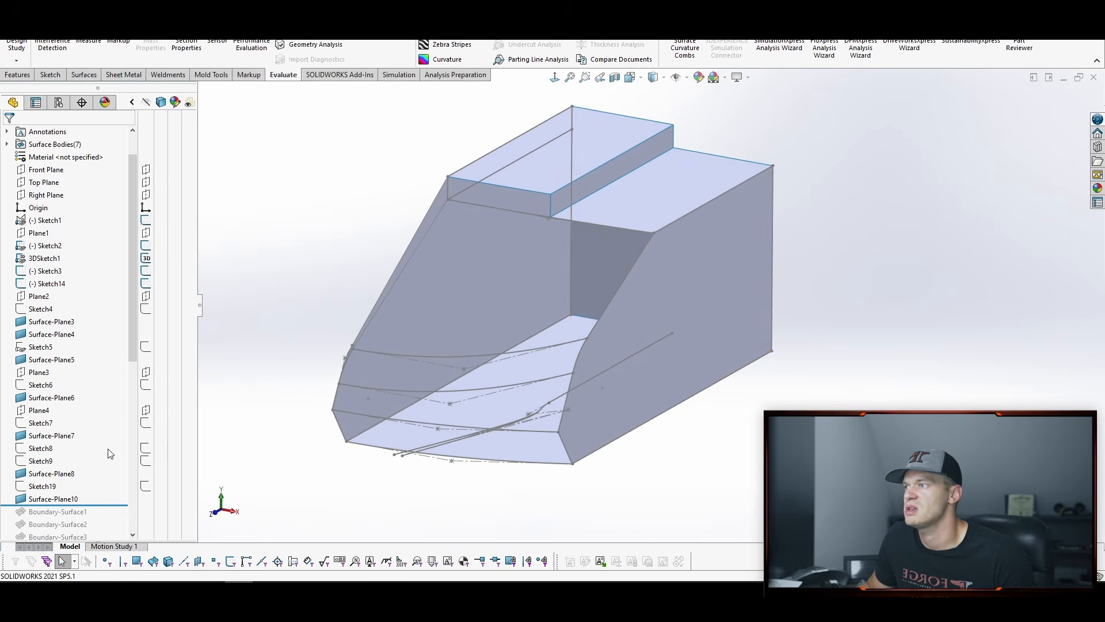
Step: Open Sketch19 for editing, examine the relations of the stepped back profile from behind, and exit the sketch
click(36, 488)
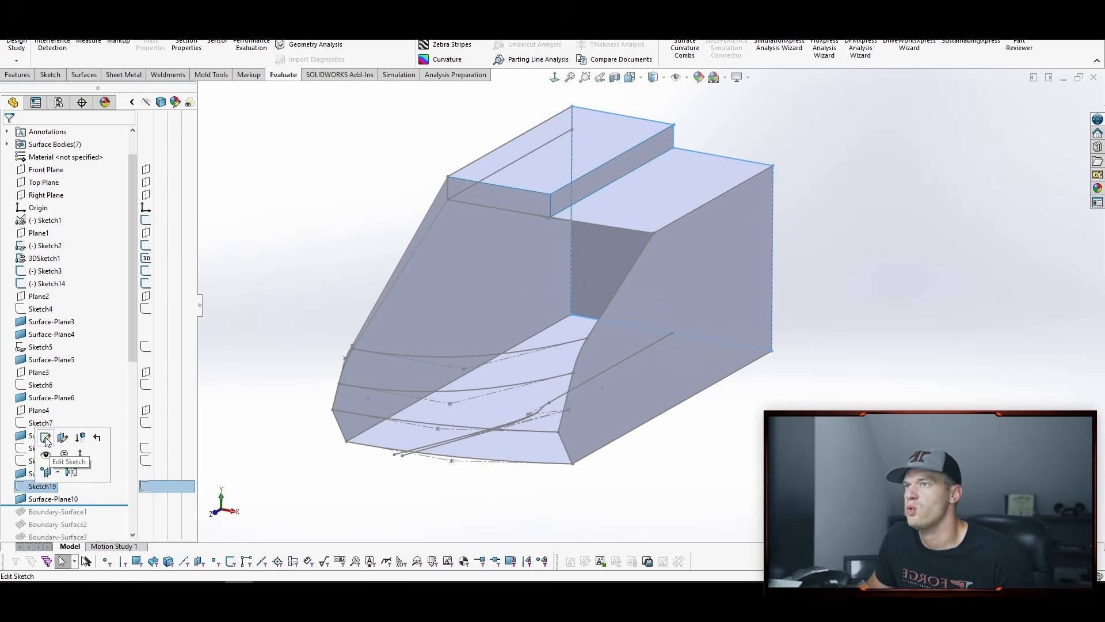
click(50, 445)
middle_drag(860, 178, 717, 385)
middle_drag(541, 261, 561, 275)
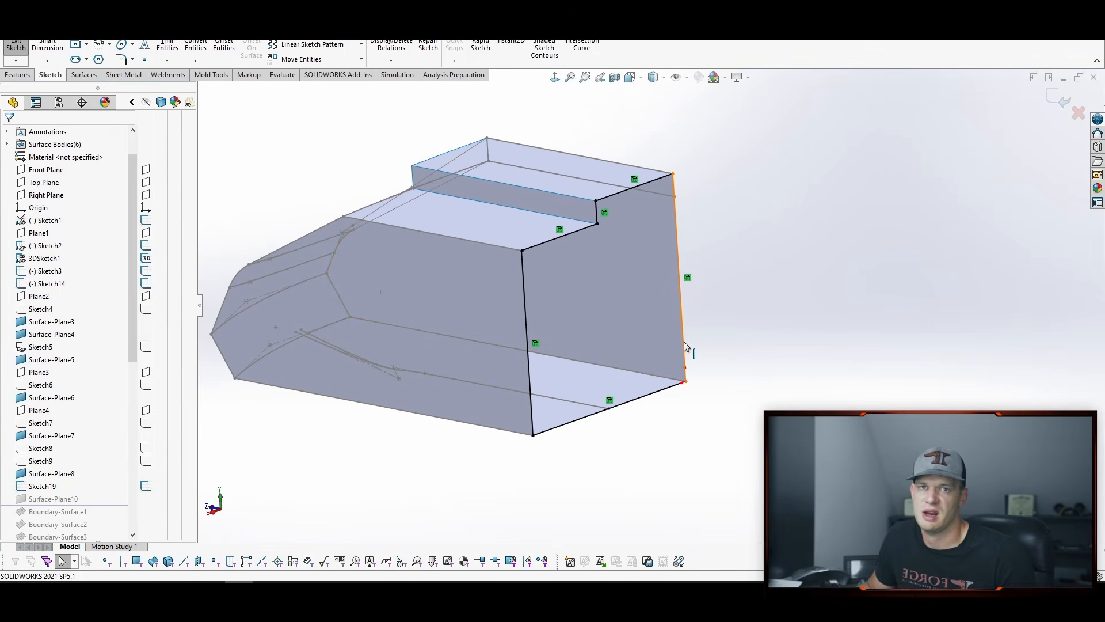
middle_drag(646, 182, 644, 191)
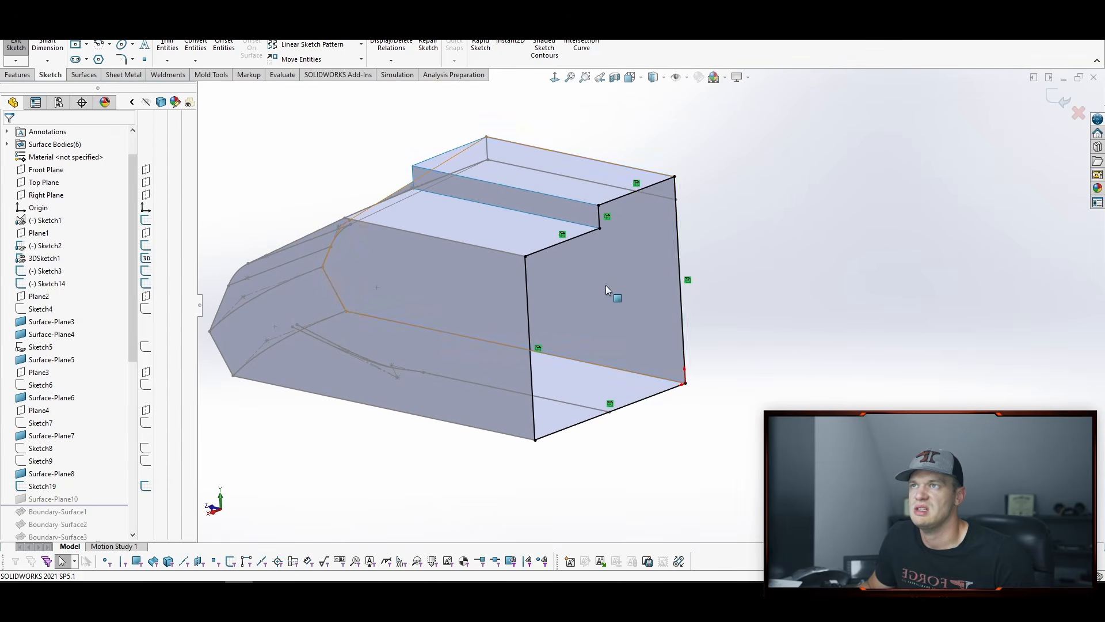
middle_drag(658, 263, 664, 270)
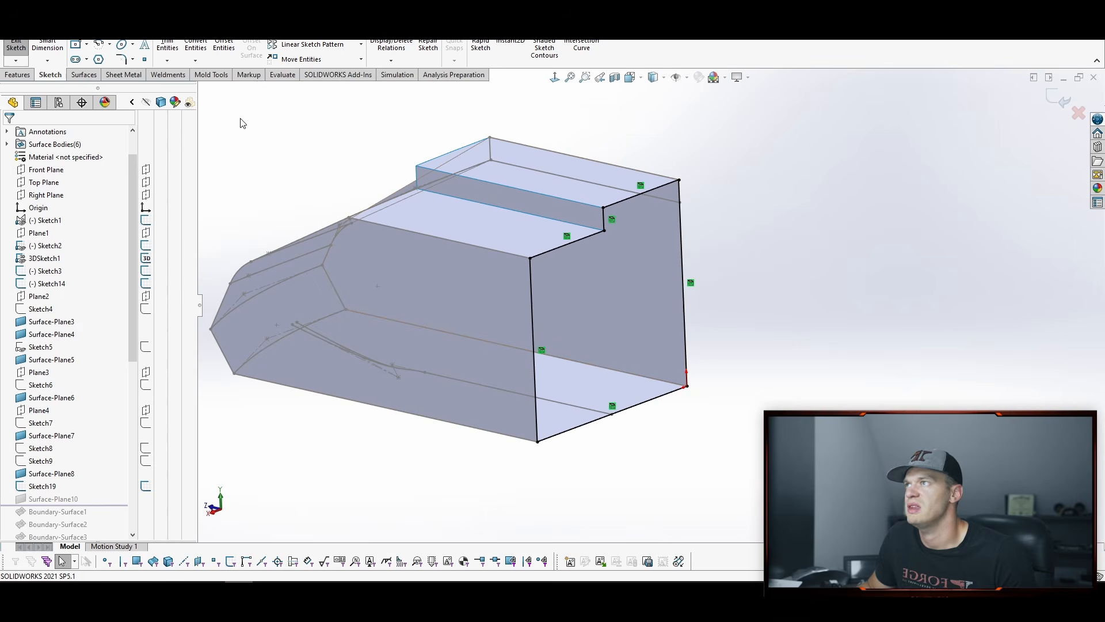
click(84, 75)
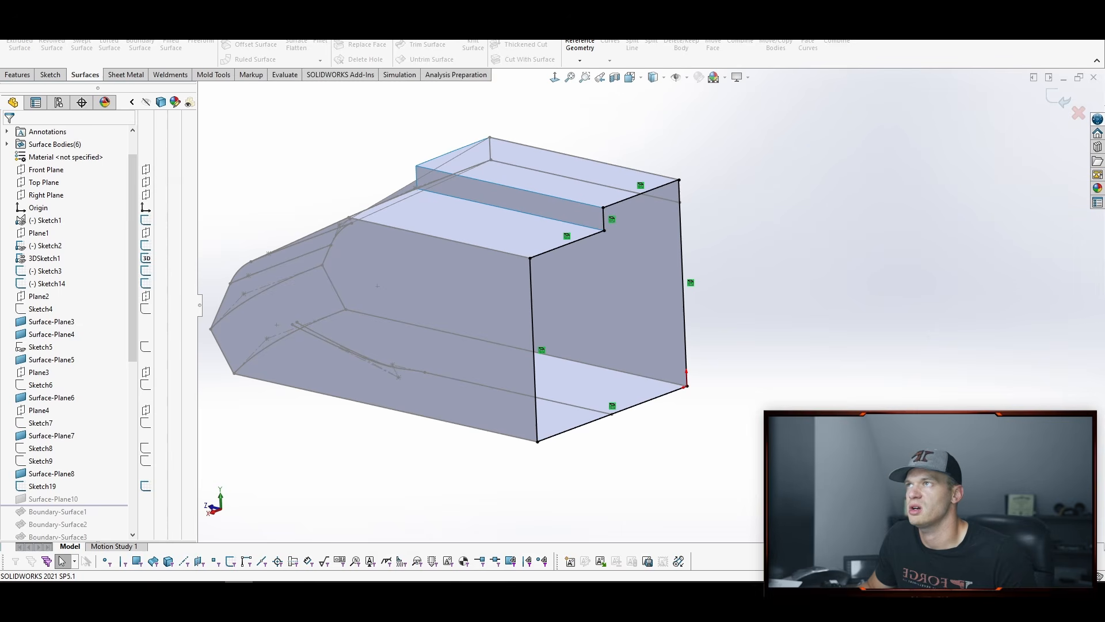
click(1049, 102)
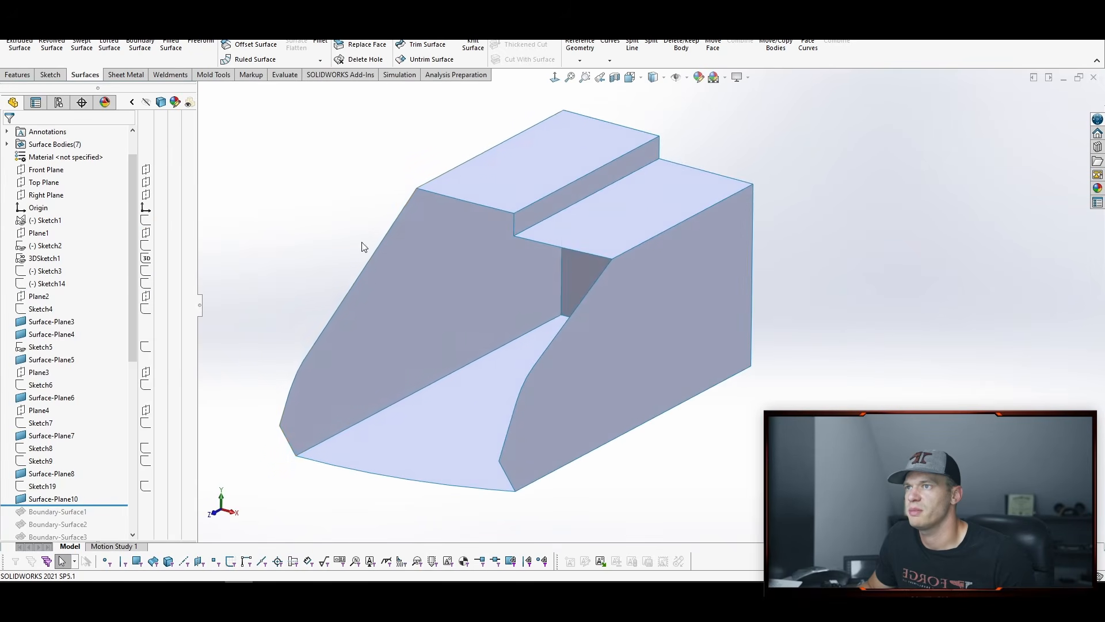
Step: Select all seven planar surfaces, including the sides, base, back and stepped top, inspect them together, and clear the selection
click(589, 356)
ctrl+click(462, 431)
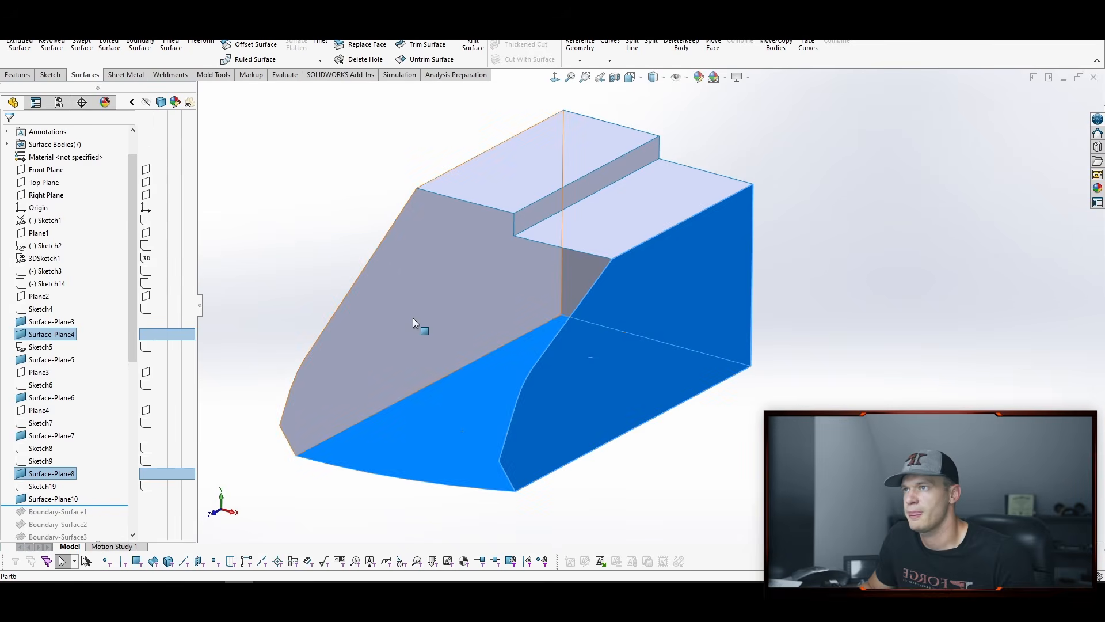
ctrl+click(412, 312)
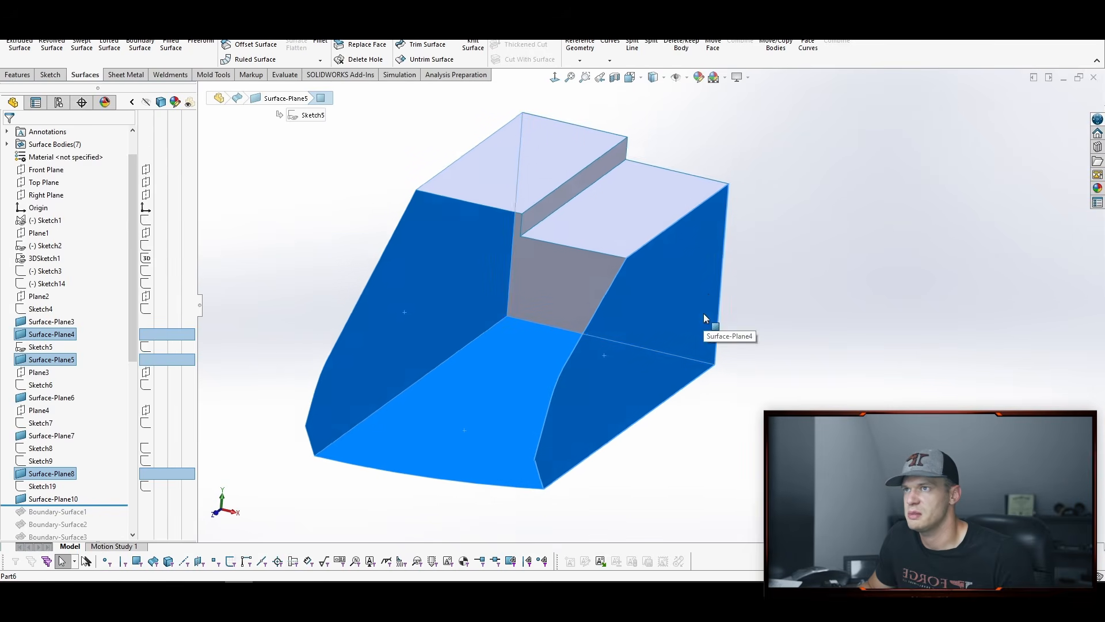
ctrl+click(578, 287)
click(662, 236)
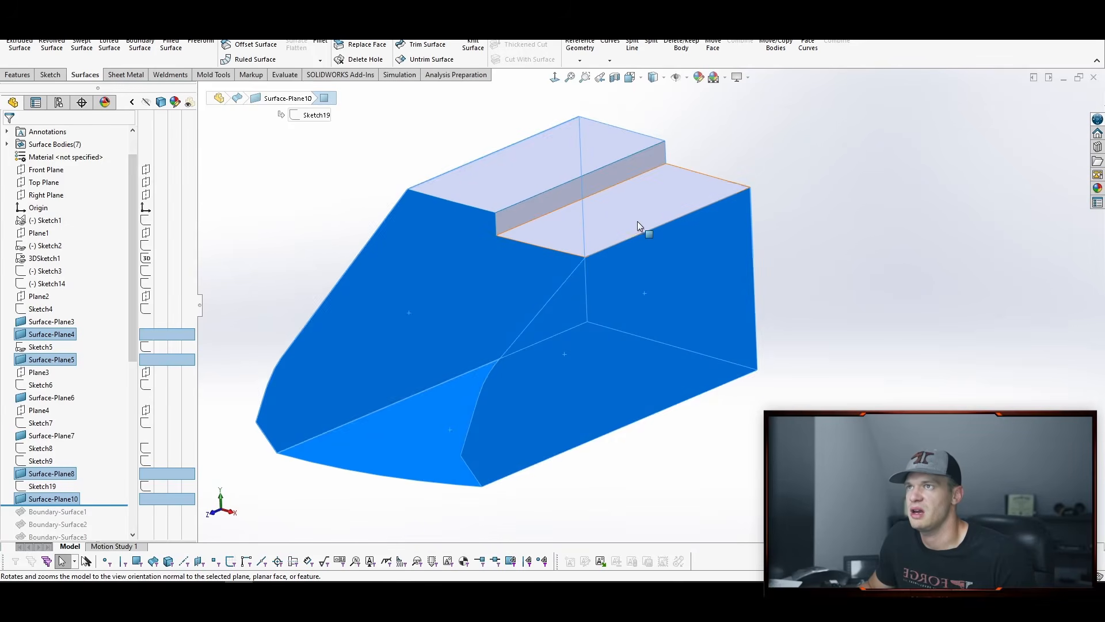
ctrl+click(627, 216)
ctrl+click(601, 182)
ctrl+click(589, 165)
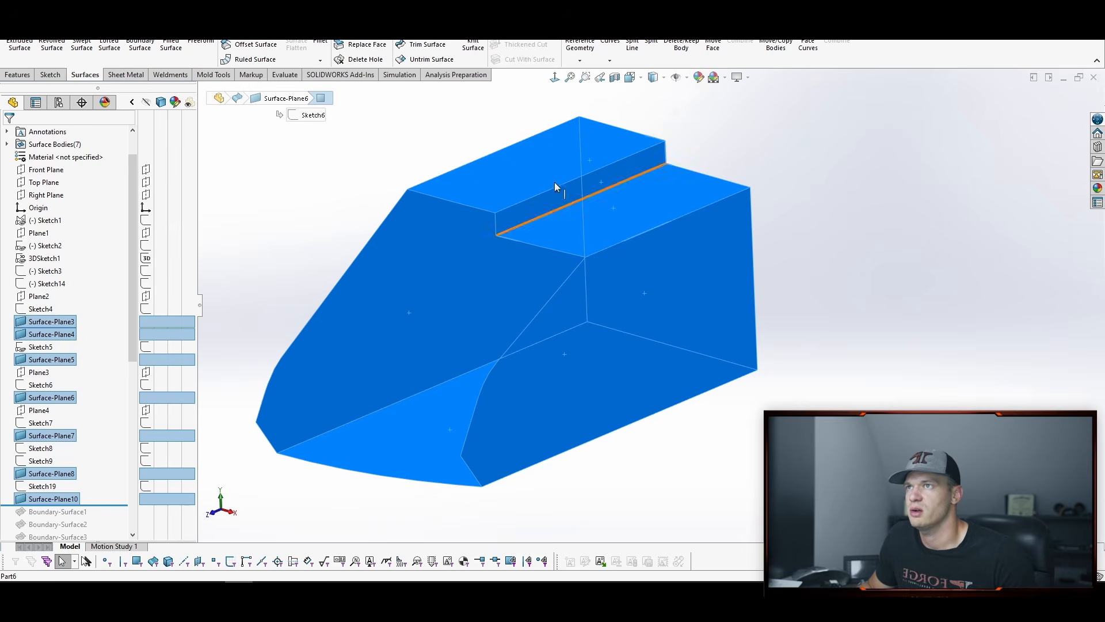
middle_drag(597, 201, 609, 204)
click(299, 186)
Step: Roll the history forward to just after Boundary-Surface1 and open that surface's definition
scroll(108, 464, down, 1)
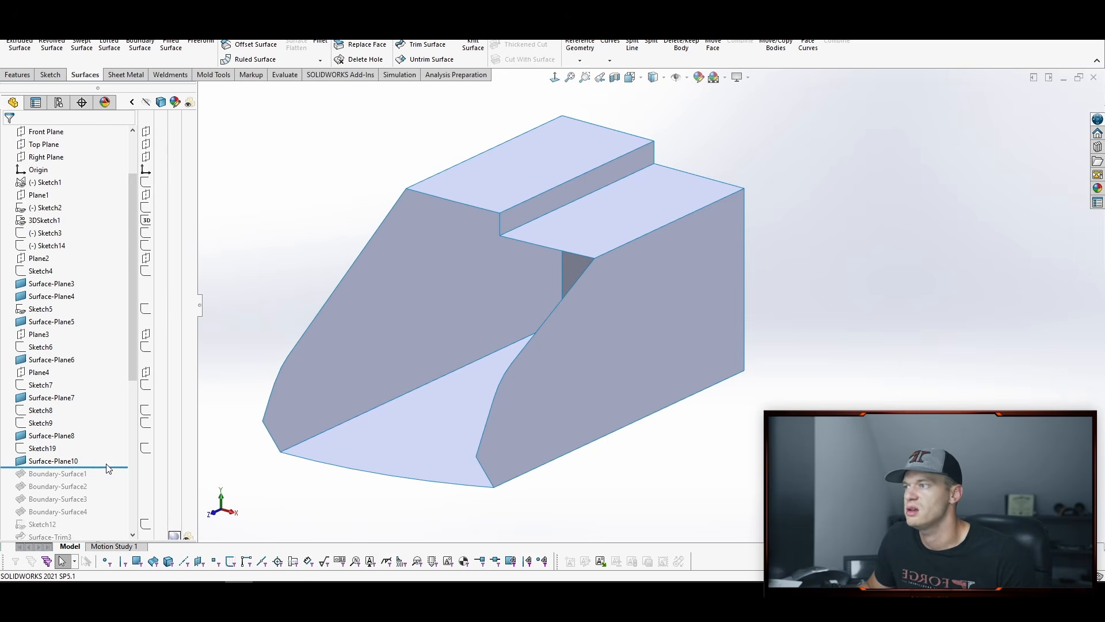
drag(99, 467, 101, 476)
click(71, 474)
click(259, 303)
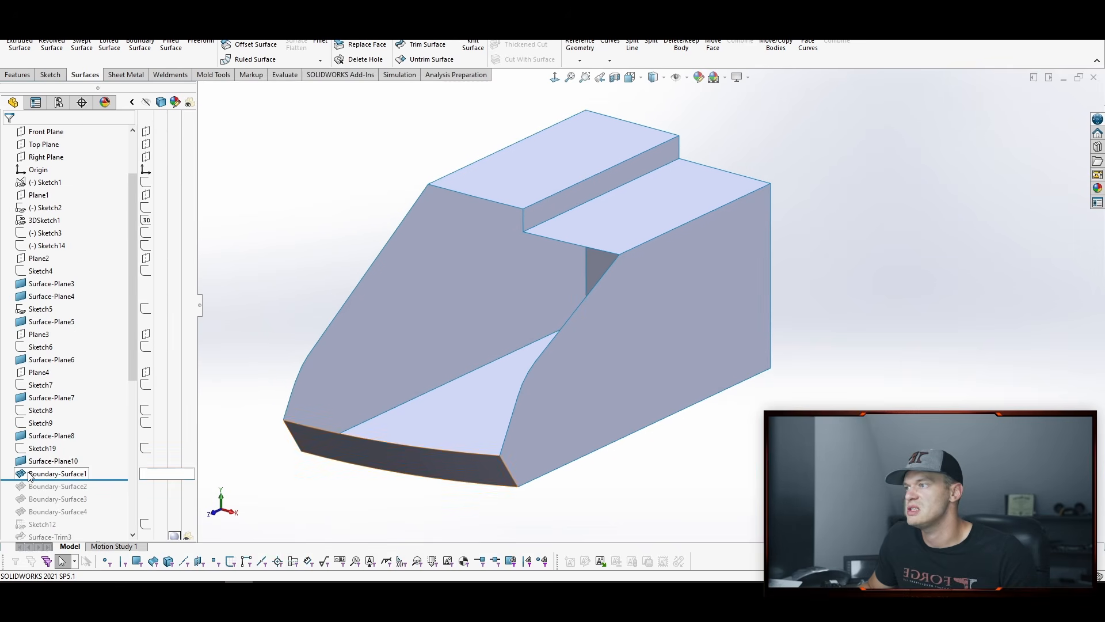
click(57, 473)
click(56, 420)
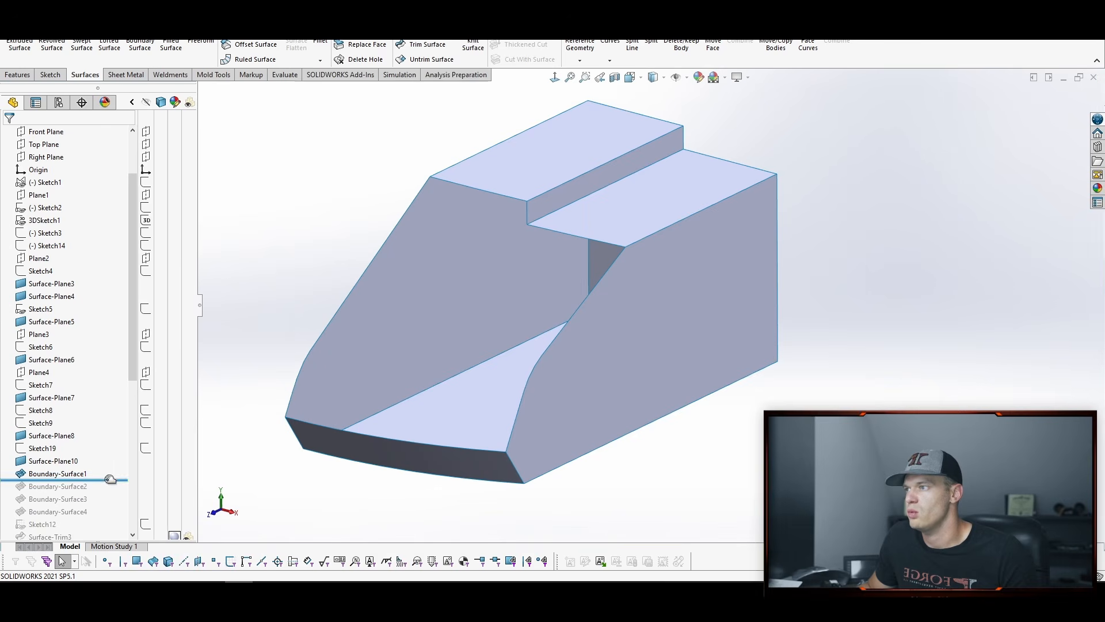
Step: Roll the history forward to just after Boundary-Surface4, select Boundary-Surface3 and Boundary-Surface4 to inspect them, and clear the selection
drag(111, 479, 112, 502)
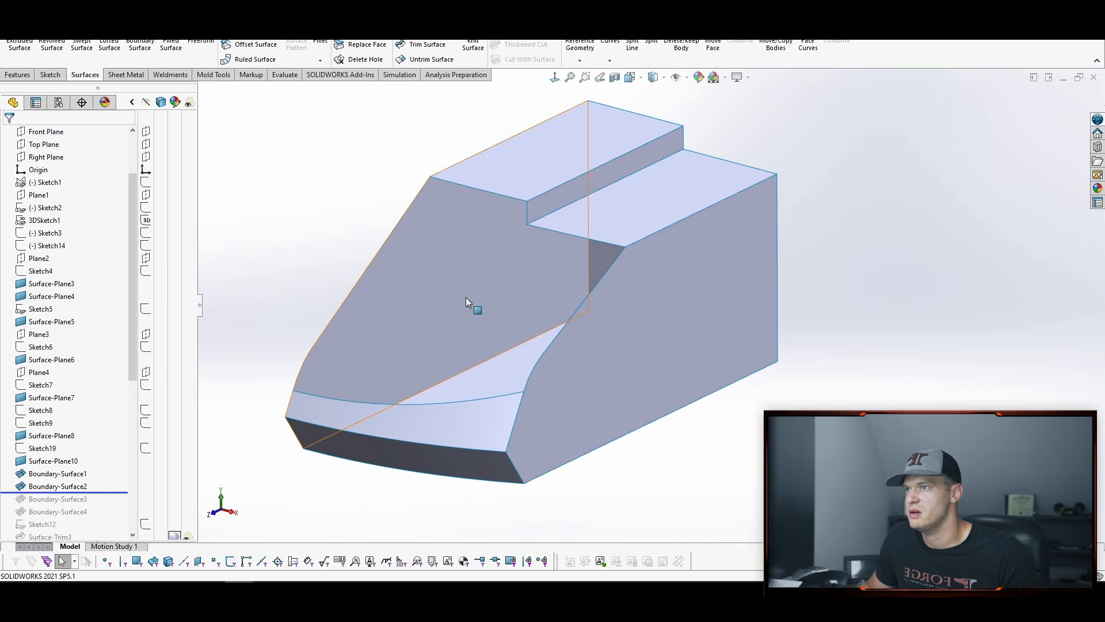
drag(119, 493, 108, 516)
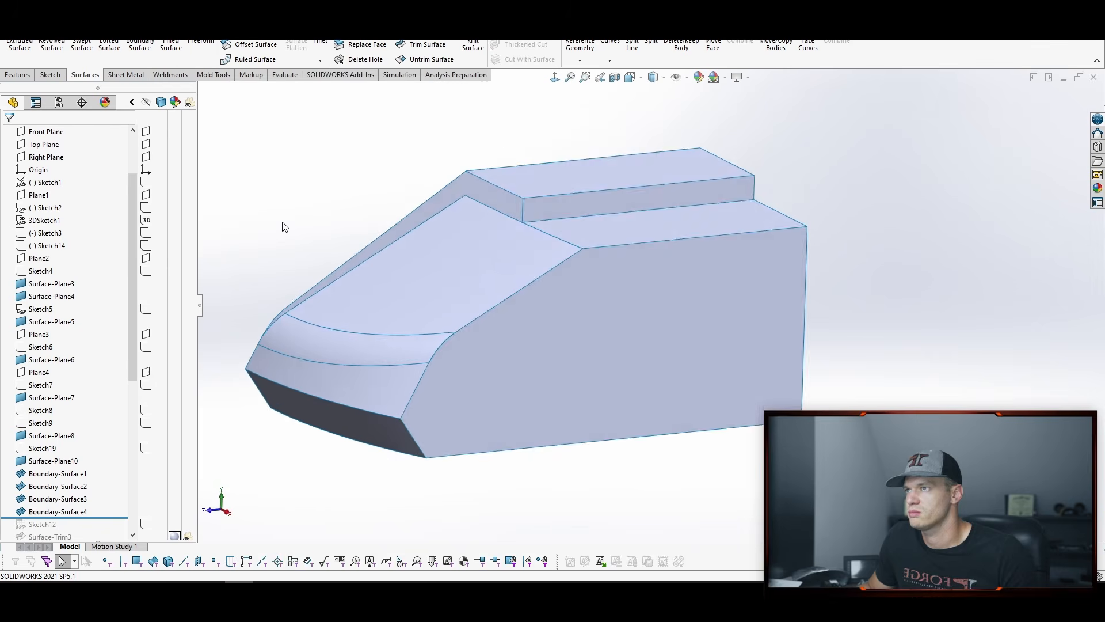
click(433, 227)
ctrl+click(323, 358)
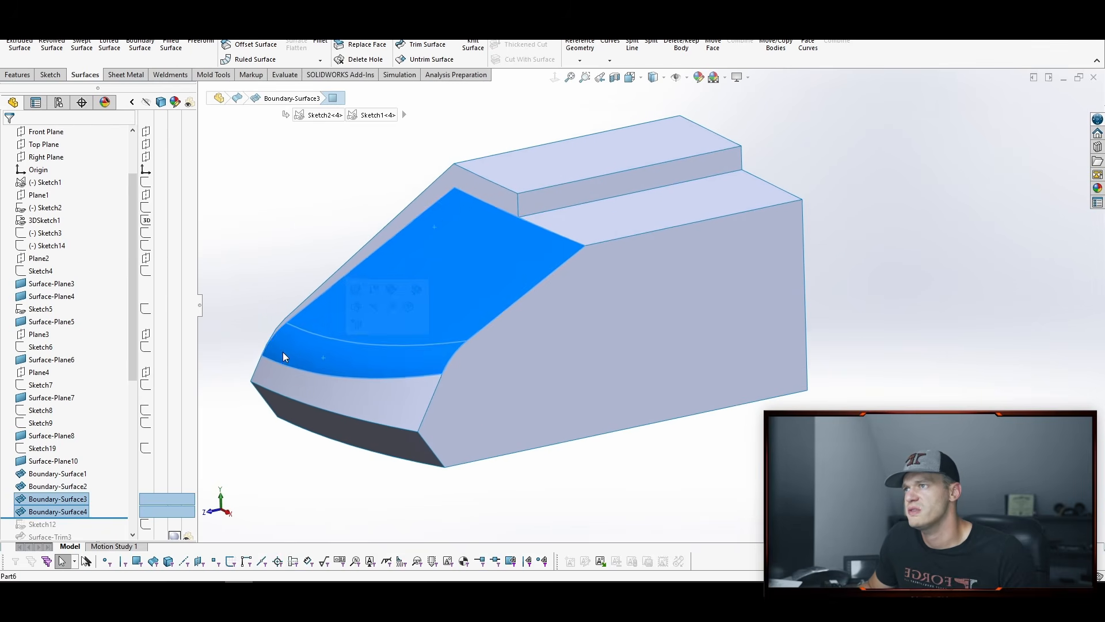
scroll(282, 351, down, 3)
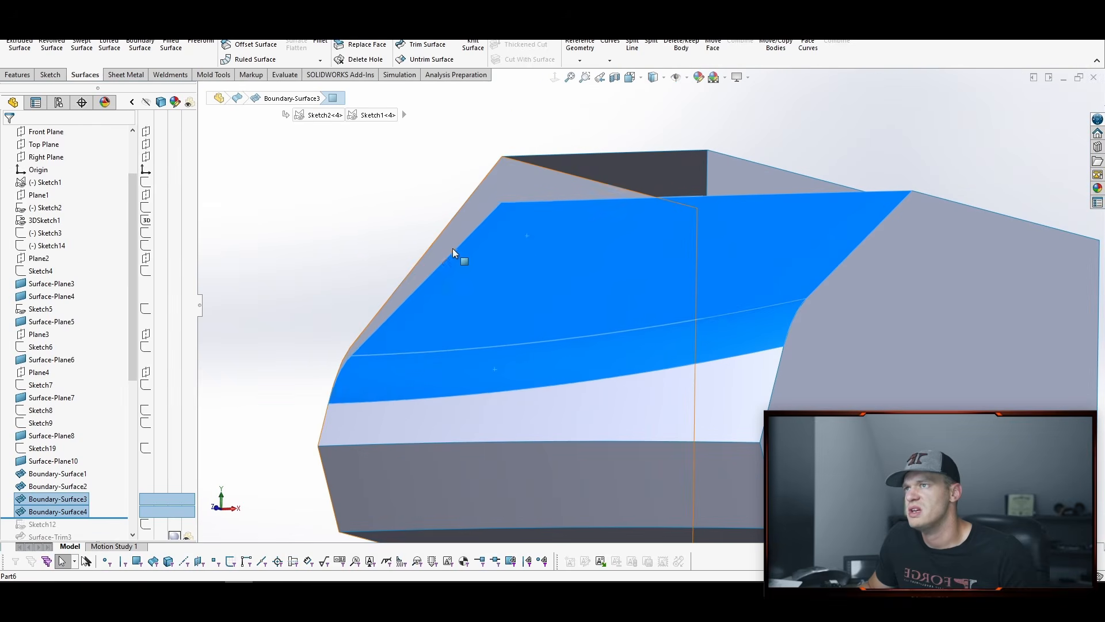
click(470, 211)
key(Escape)
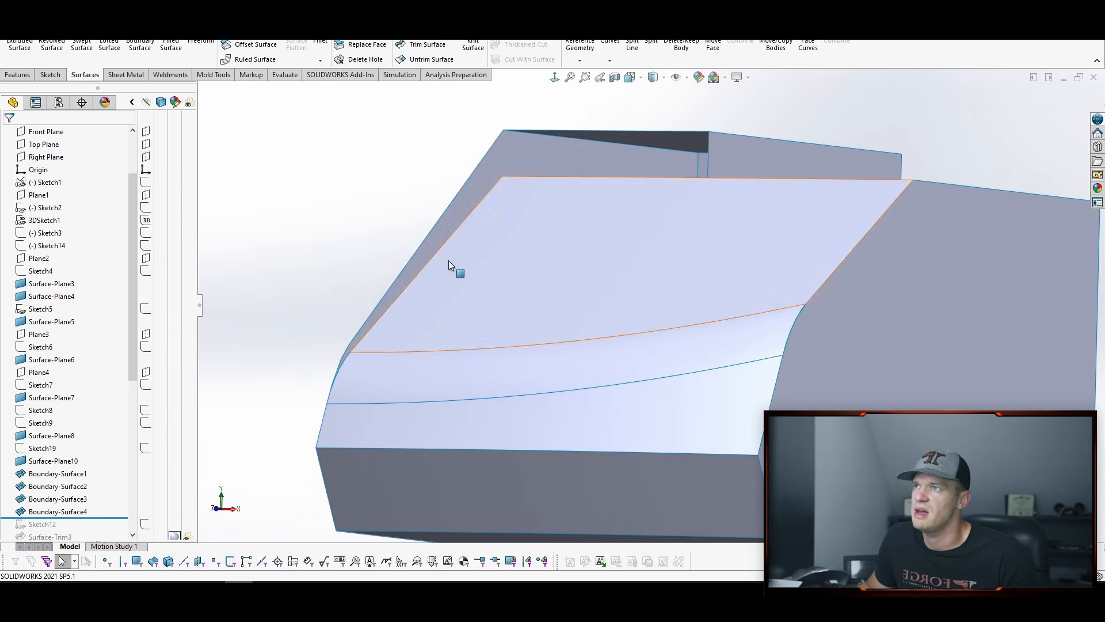
Step: Select the Surface-Plane5 side face rising above the sloped front surface, and clear the selection
middle_drag(547, 137, 454, 187)
click(463, 188)
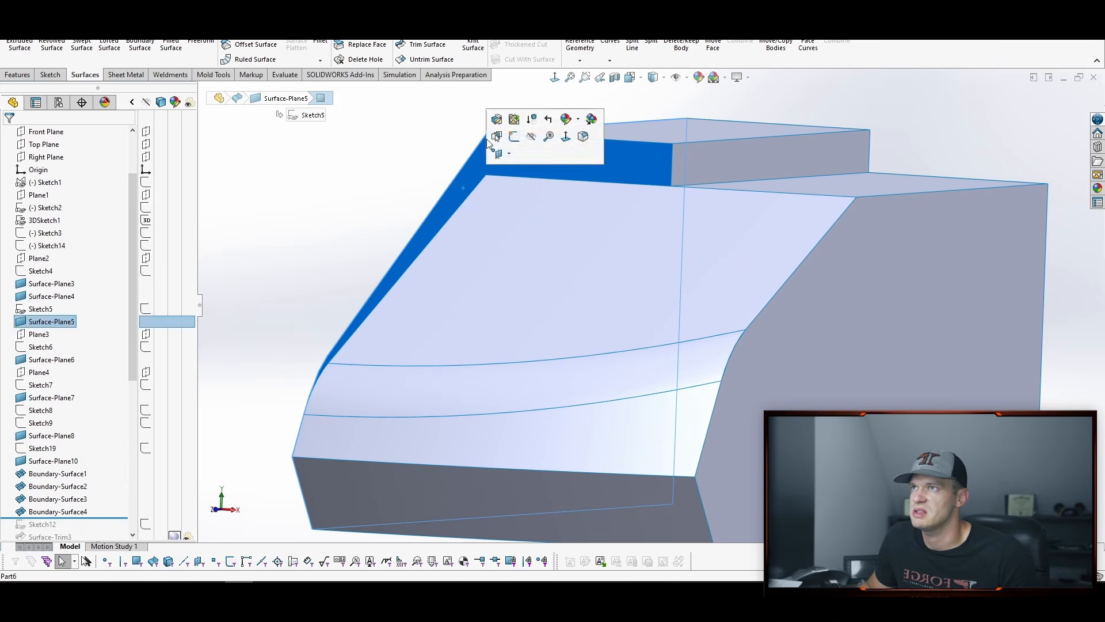
click(397, 150)
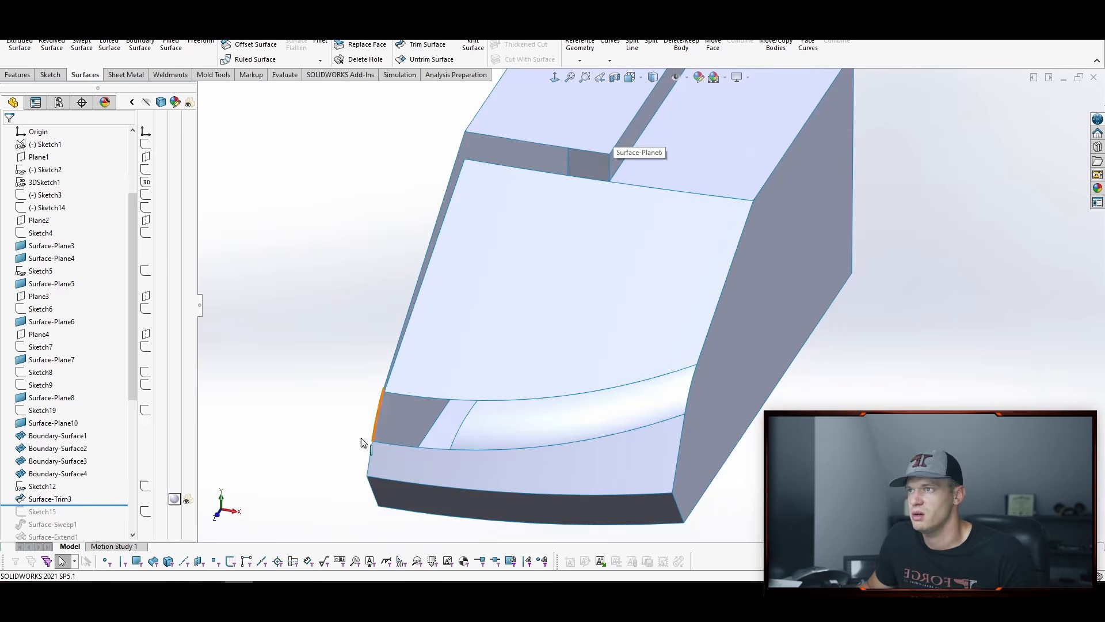
Step: Roll the history forward to just after Surface-Trim3 and display the Sketch12 trim curve face-on
middle_drag(525, 225, 513, 202)
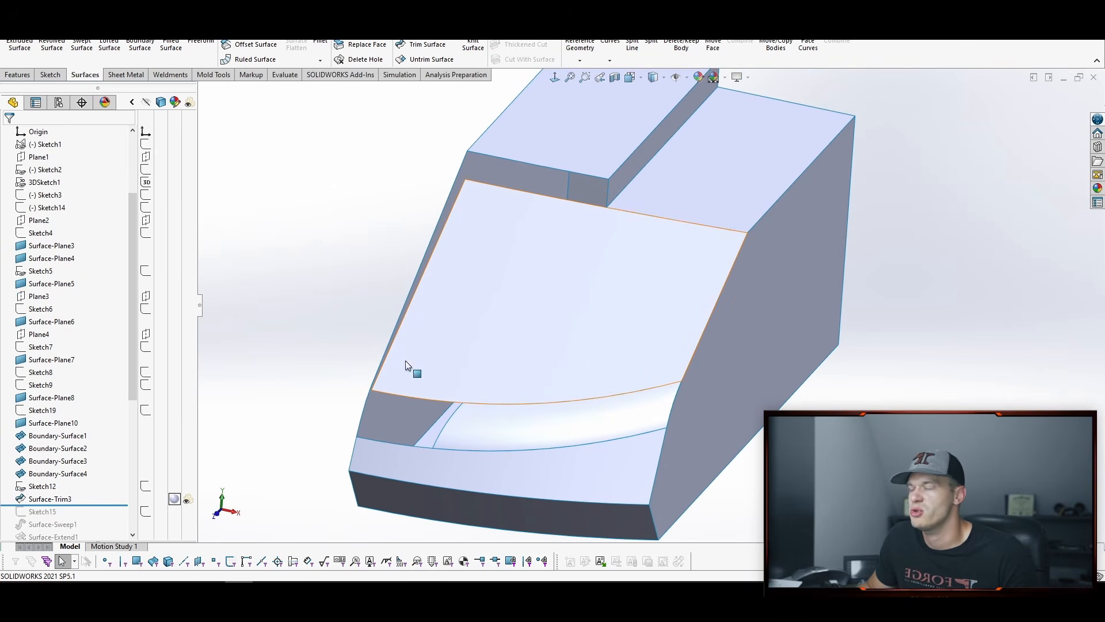
click(43, 487)
key(ctrl+8)
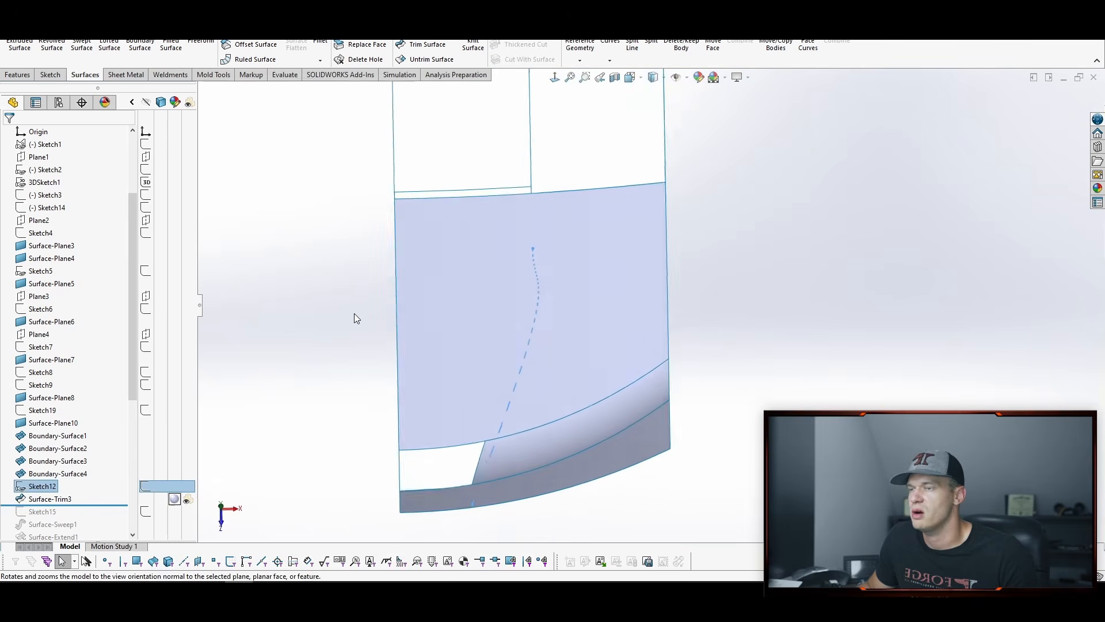
middle_drag(354, 313, 368, 307)
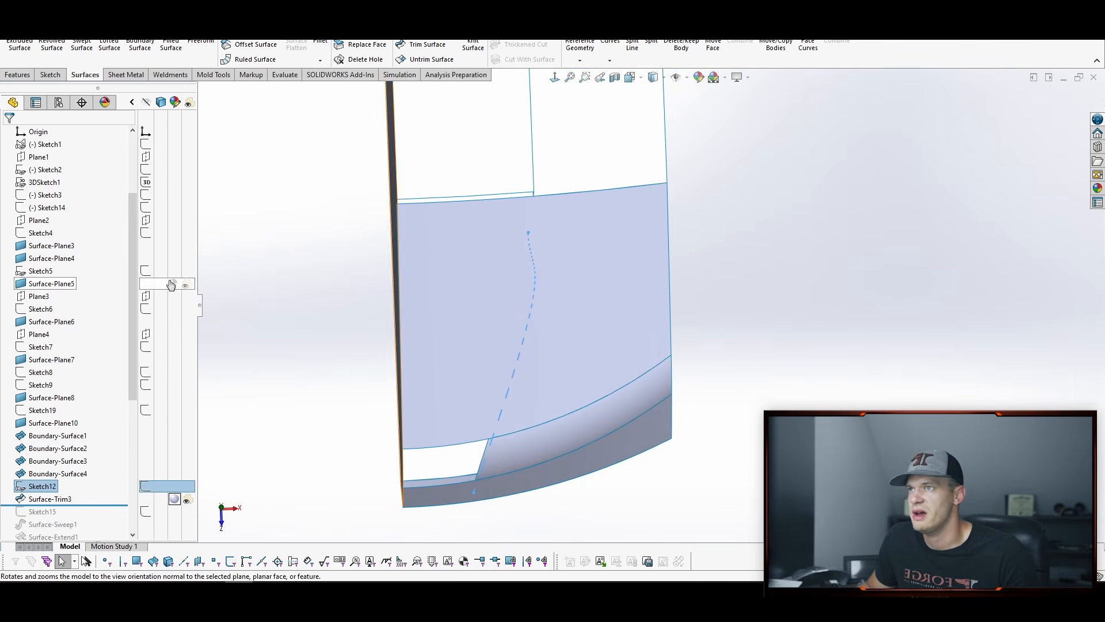
Step: Open Surface-Trim3's definition, examine the Sketch12 trim tool and the Boundary-Surface3 piece it removes, and close the definition
click(33, 500)
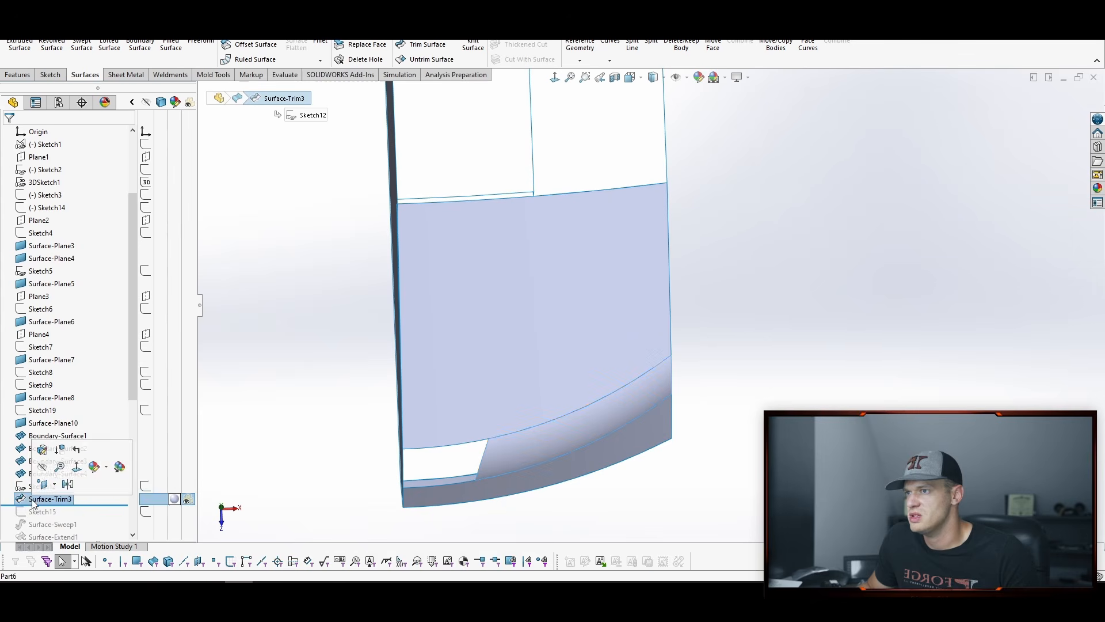
click(42, 450)
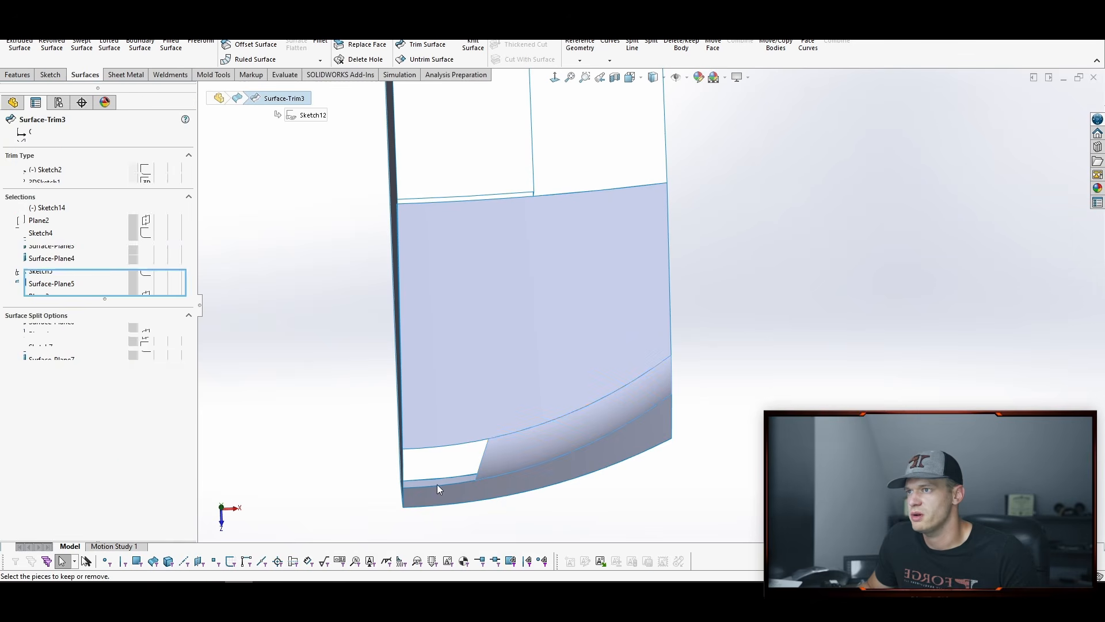
middle_drag(442, 488, 442, 483)
click(49, 221)
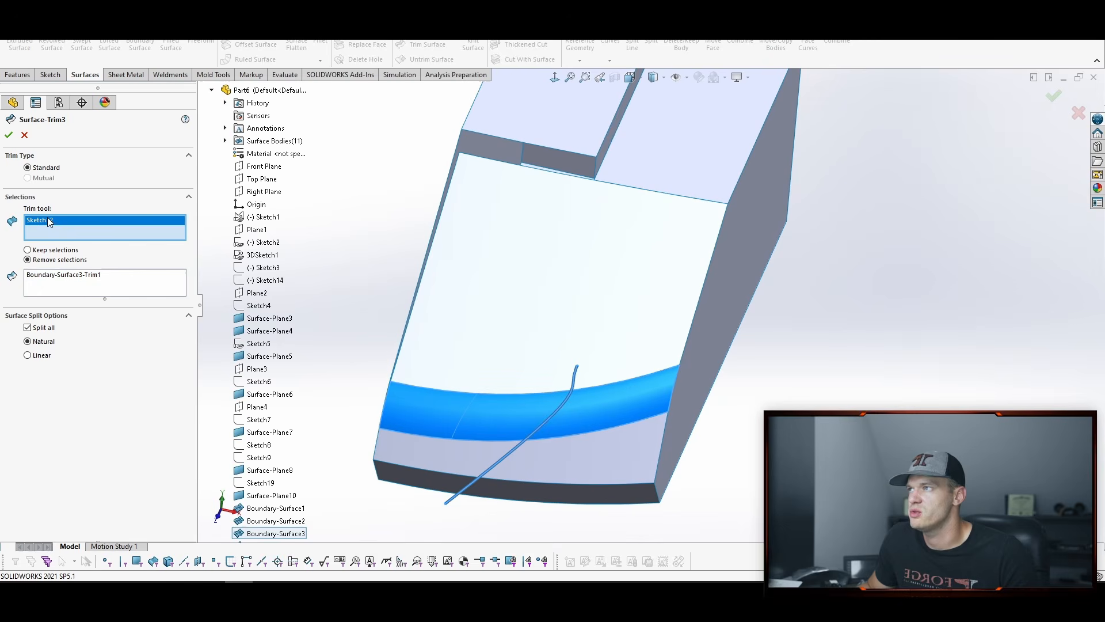
click(68, 281)
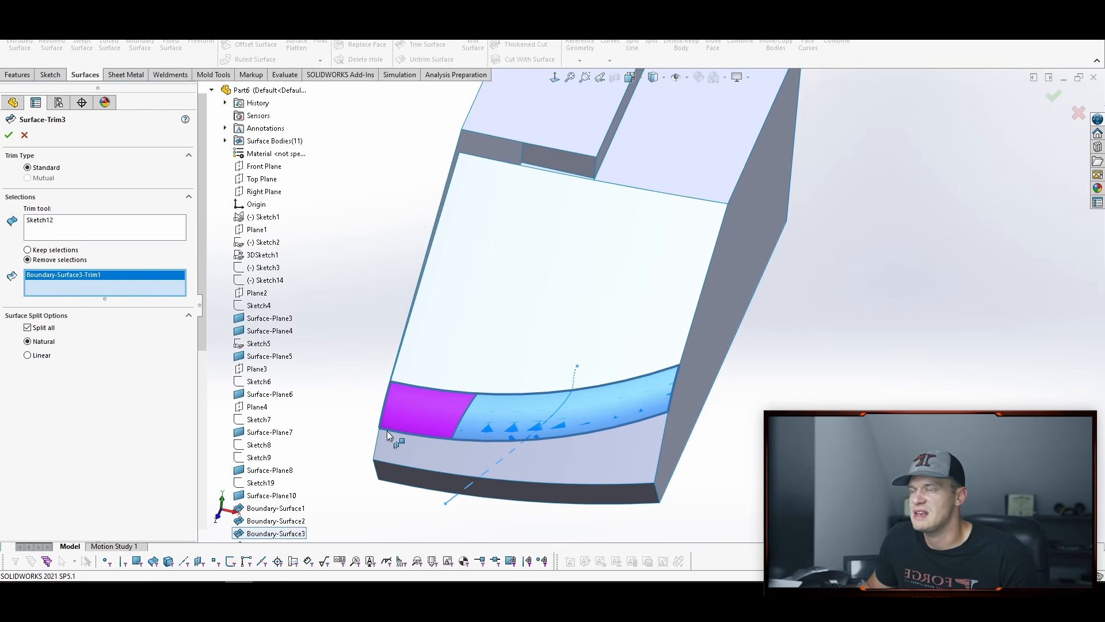
right_click(540, 158)
Step: Roll the history forward past Sketch15 to just after Surface-Sweep1, and inspect the swept surface from above and at an angle
click(37, 470)
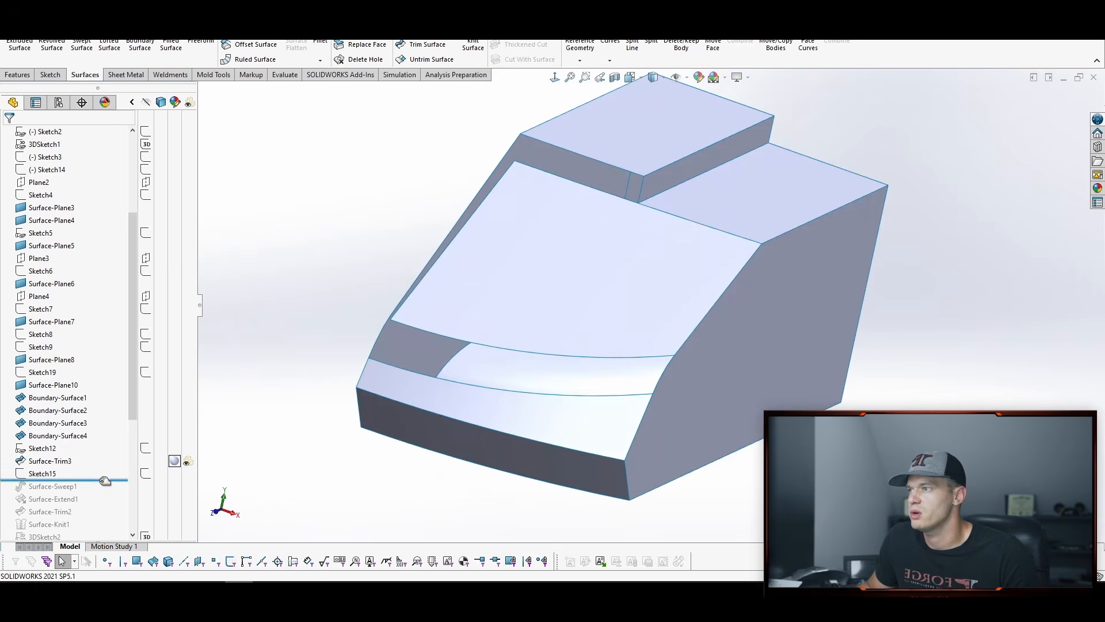
drag(105, 480, 100, 491)
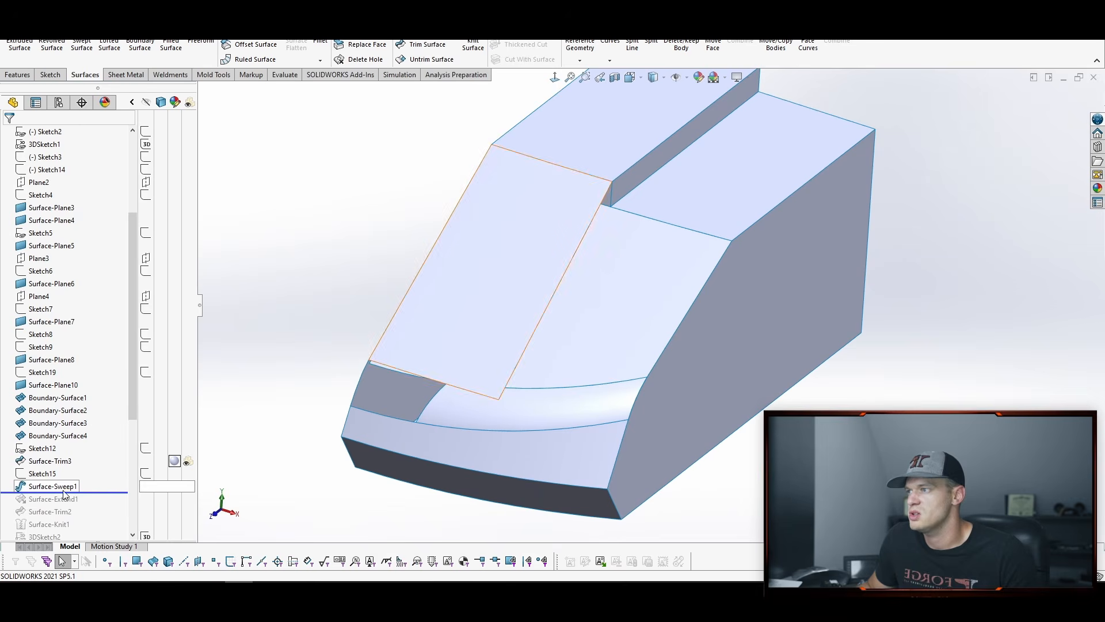
middle_drag(323, 205, 333, 193)
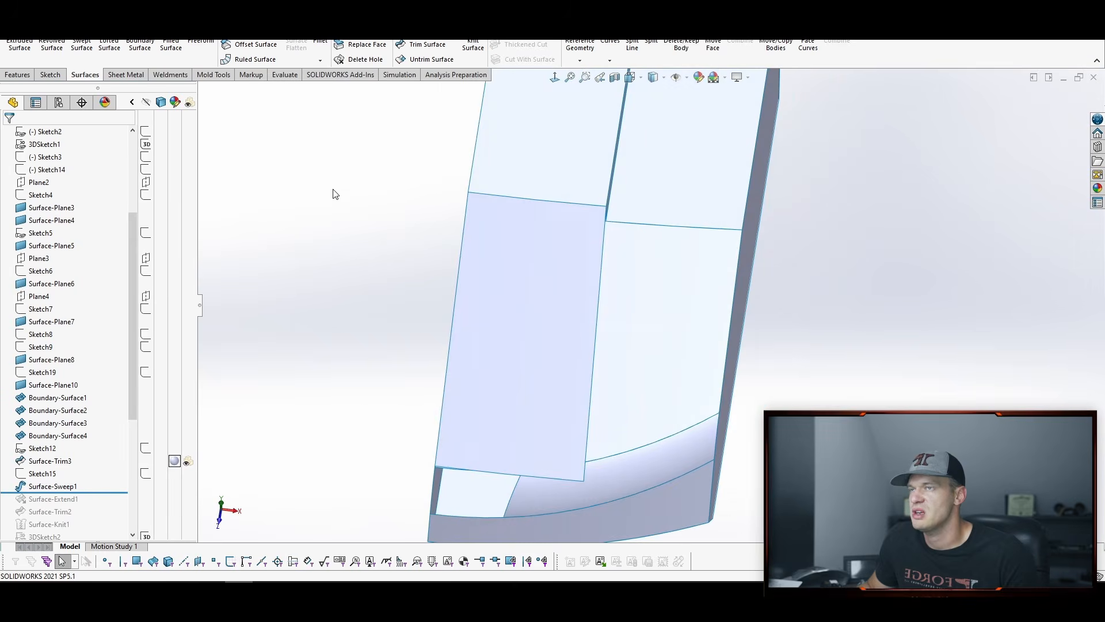
middle_drag(454, 223, 560, 219)
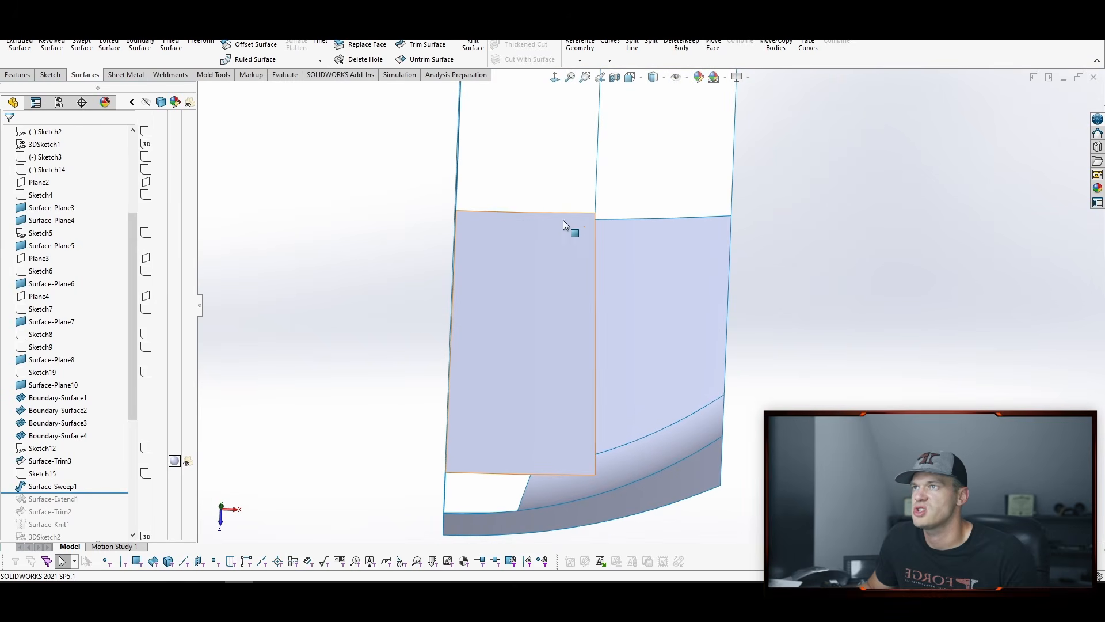
click(52, 486)
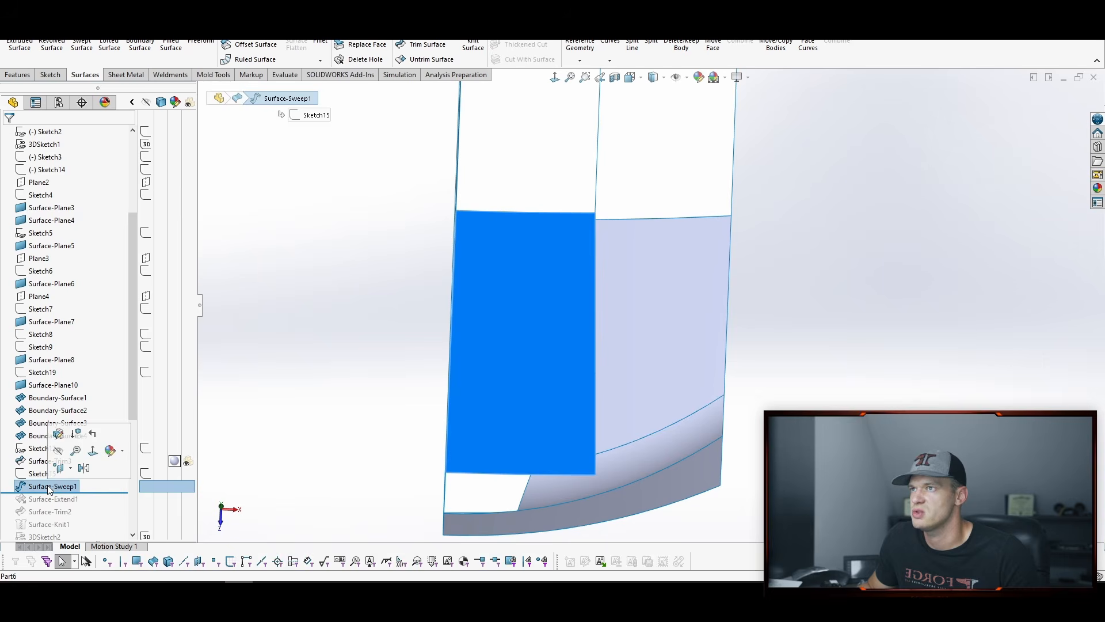
click(361, 269)
middle_drag(362, 270, 373, 256)
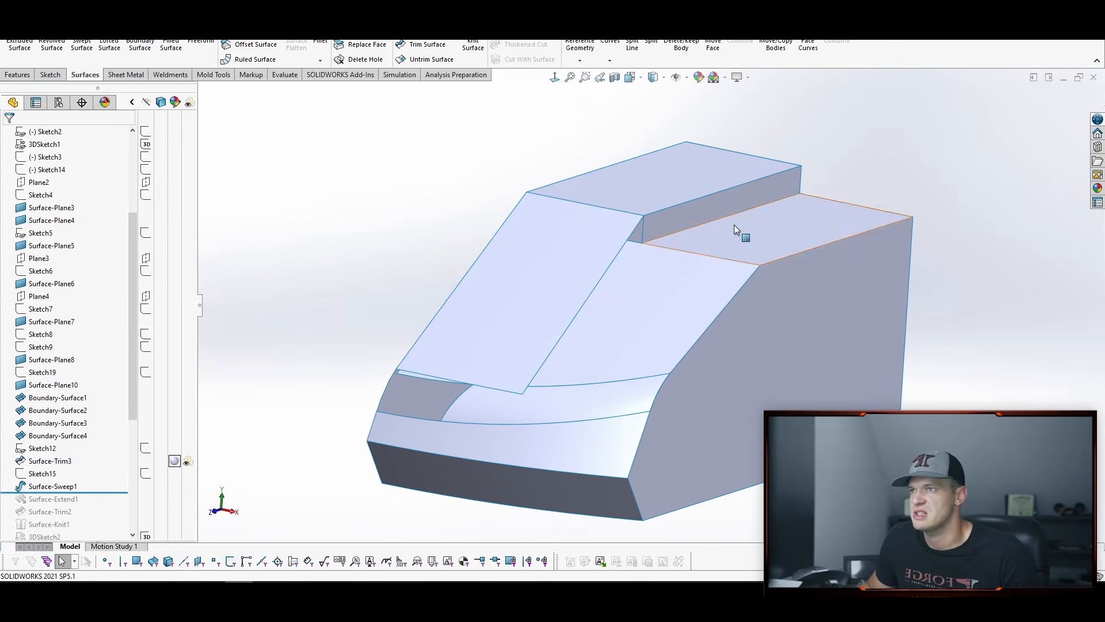
Step: Open Surface-Sweep1's definition, examine the Sketch15 profile and its open-group path along the upper front edge, and close the definition
click(44, 486)
click(49, 438)
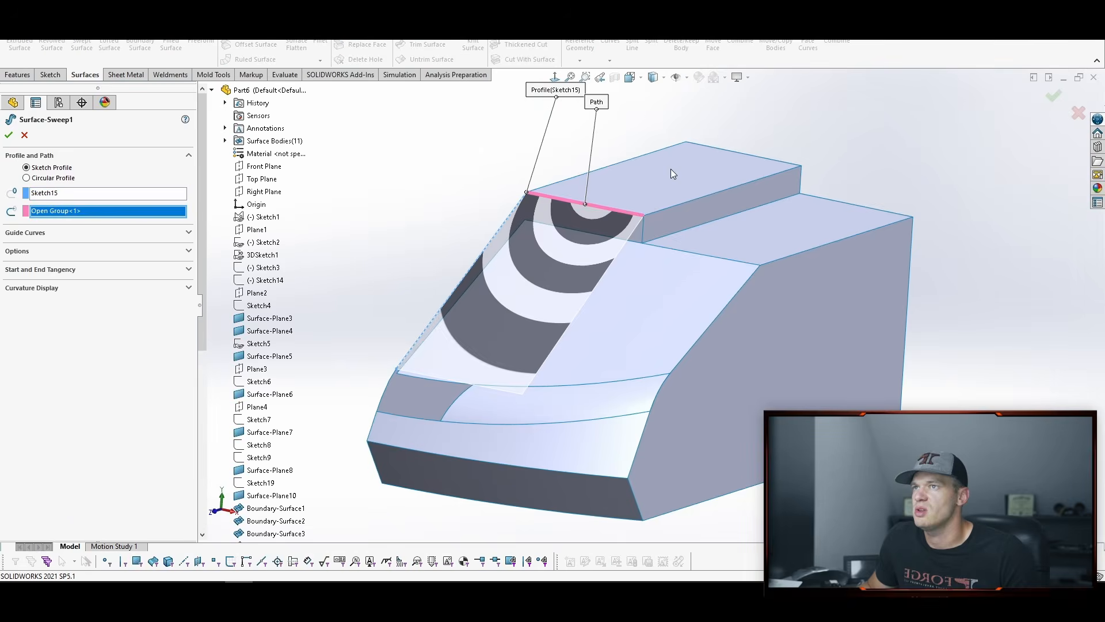
middle_drag(671, 171, 647, 216)
middle_drag(533, 182, 379, 327)
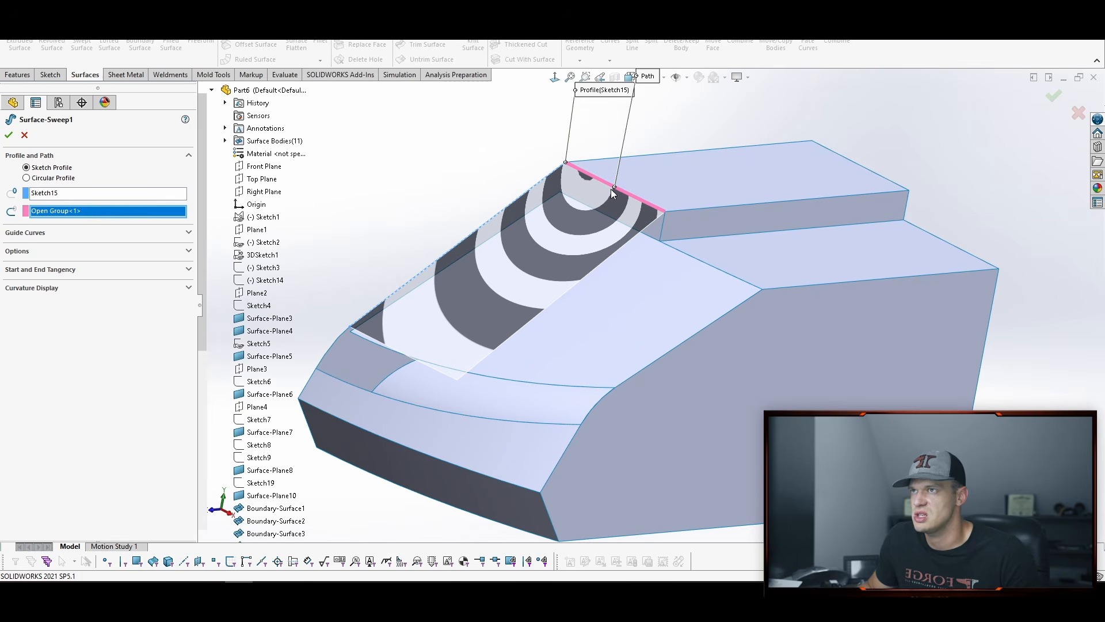
click(24, 135)
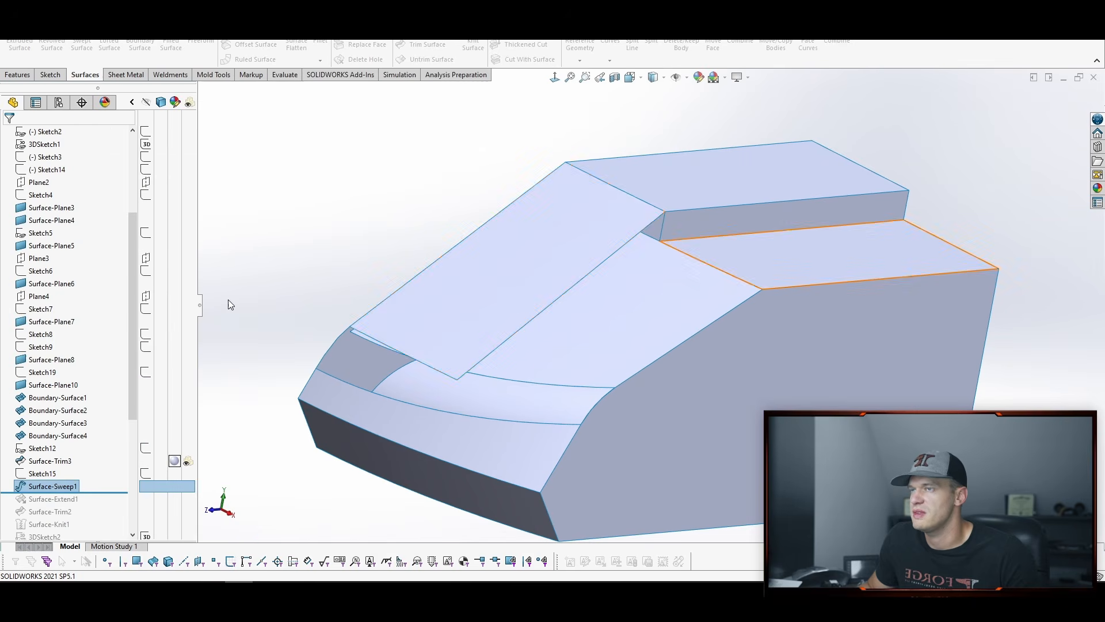
Step: Roll the history forward past Surface-Extend1 to just after Surface-Trim2, checking the extended swept surface on the way
drag(86, 492, 93, 506)
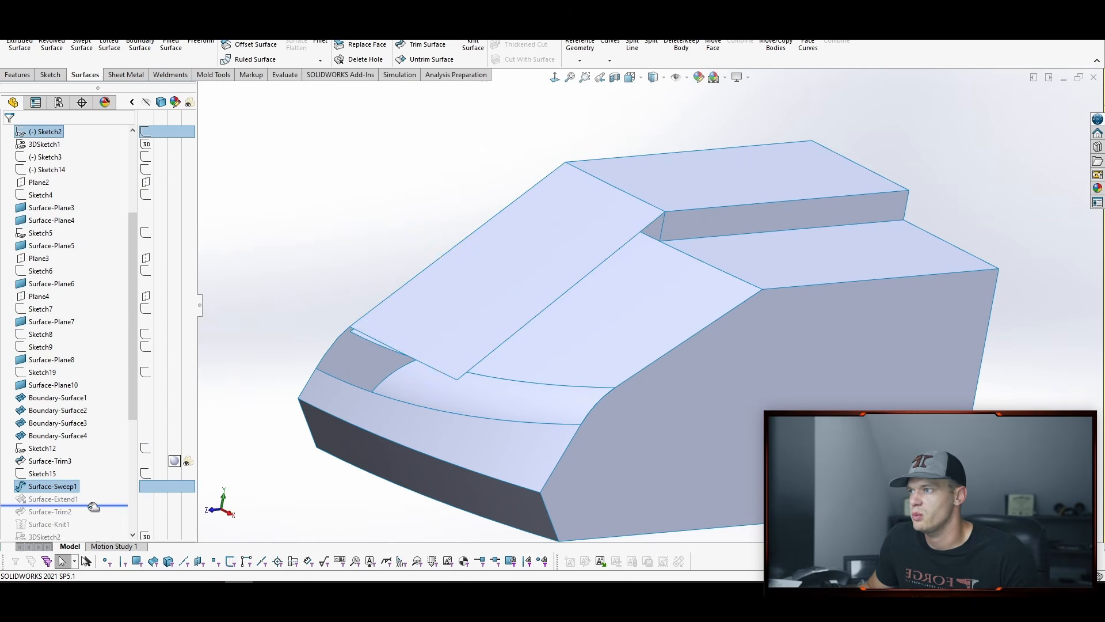
middle_drag(647, 204, 685, 226)
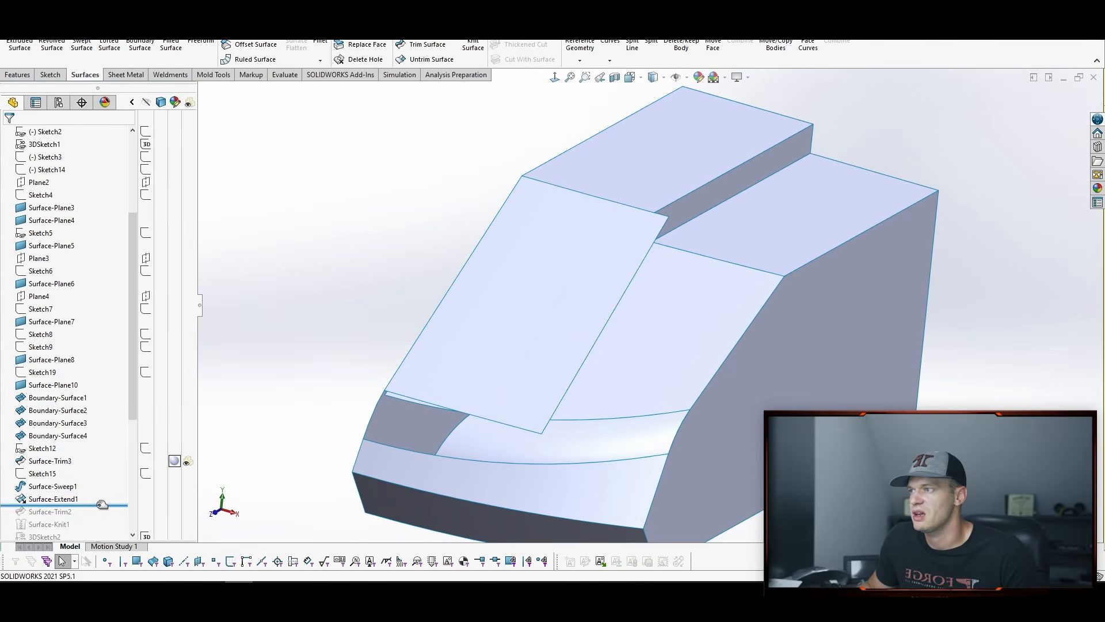
drag(96, 504, 94, 517)
Step: Examine Surface-Trim2's definition from above, with its Sketch12 trim tool and the removed Surface-Extend1 piece, and close the definition
scroll(69, 173, up, 1)
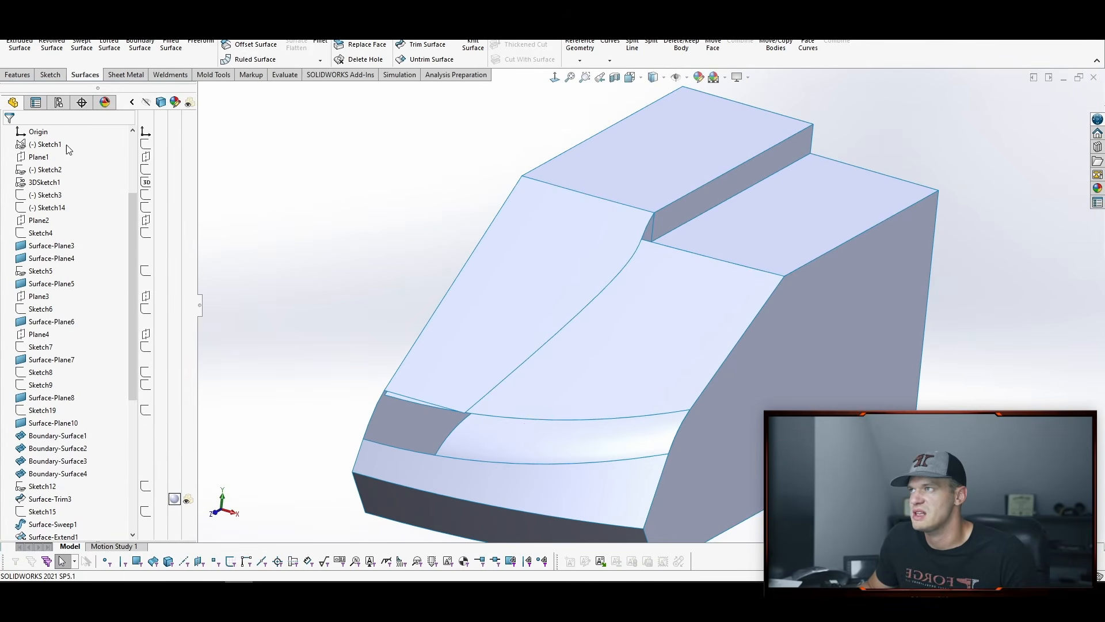
middle_drag(341, 253, 162, 453)
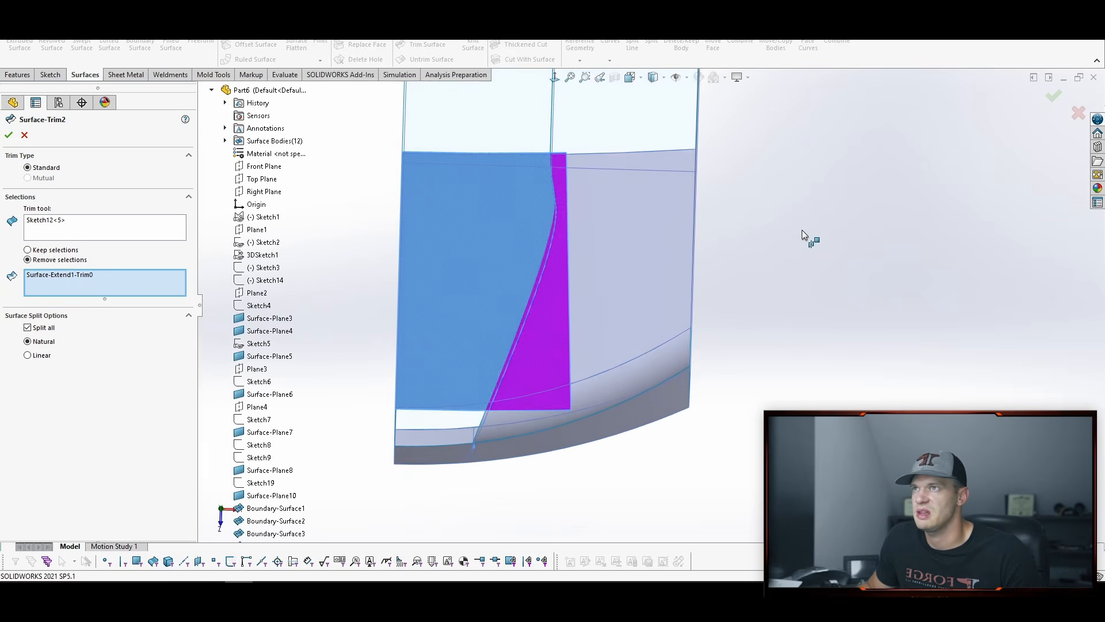
key(Return)
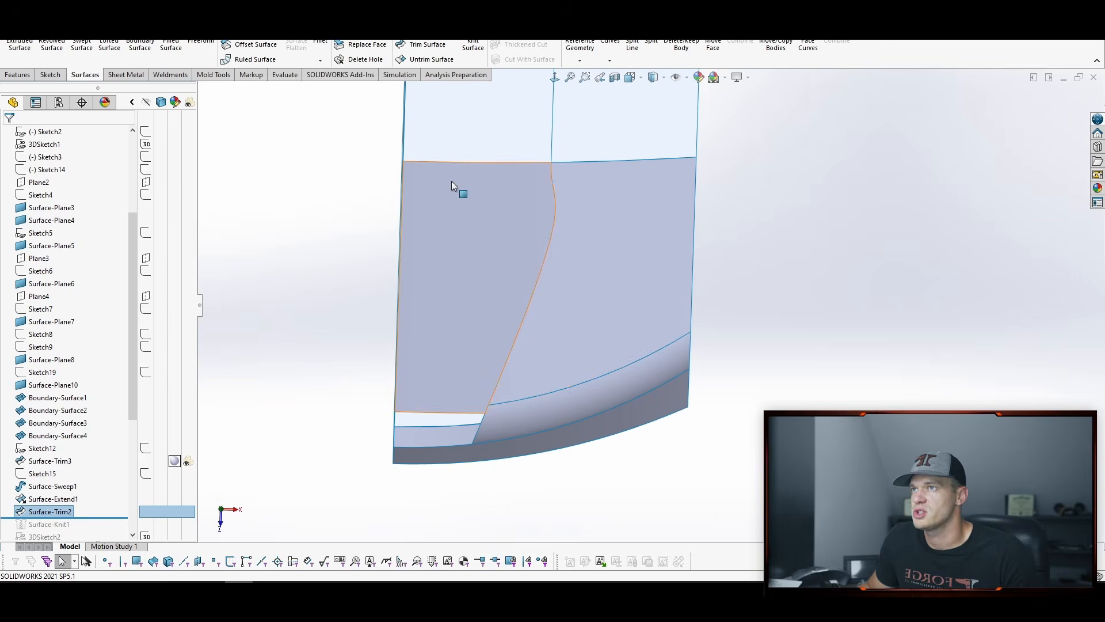
Step: Roll the history forward to just after Surface-Knit1, select the Boundary-Surface2 face along the front, and clear the selection
scroll(95, 518, down, 2)
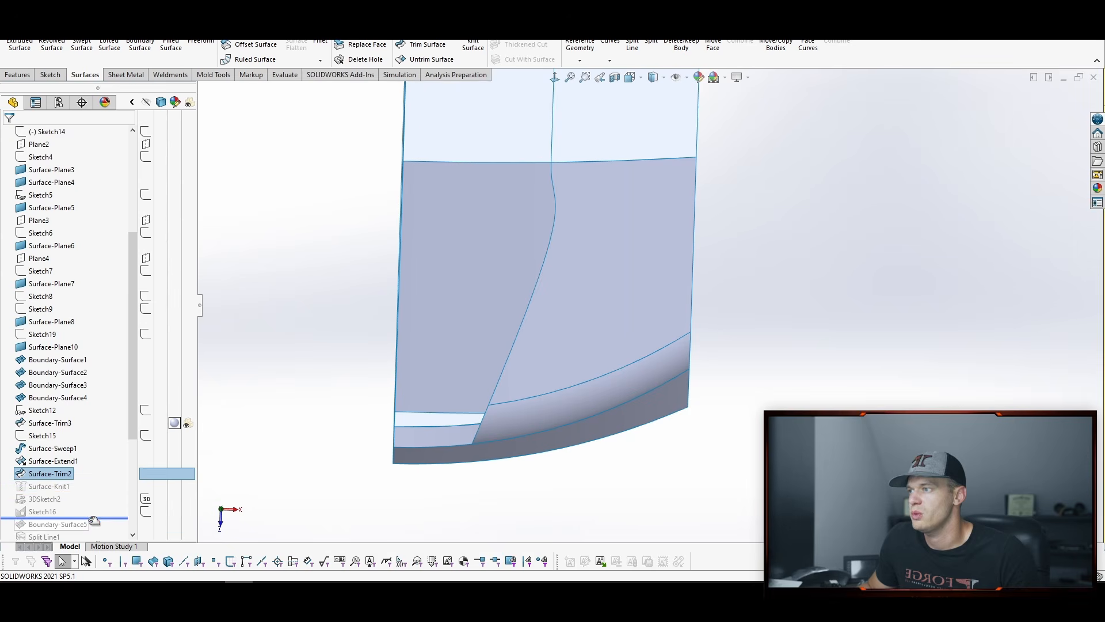
drag(93, 483, 93, 482)
middle_drag(304, 315, 328, 384)
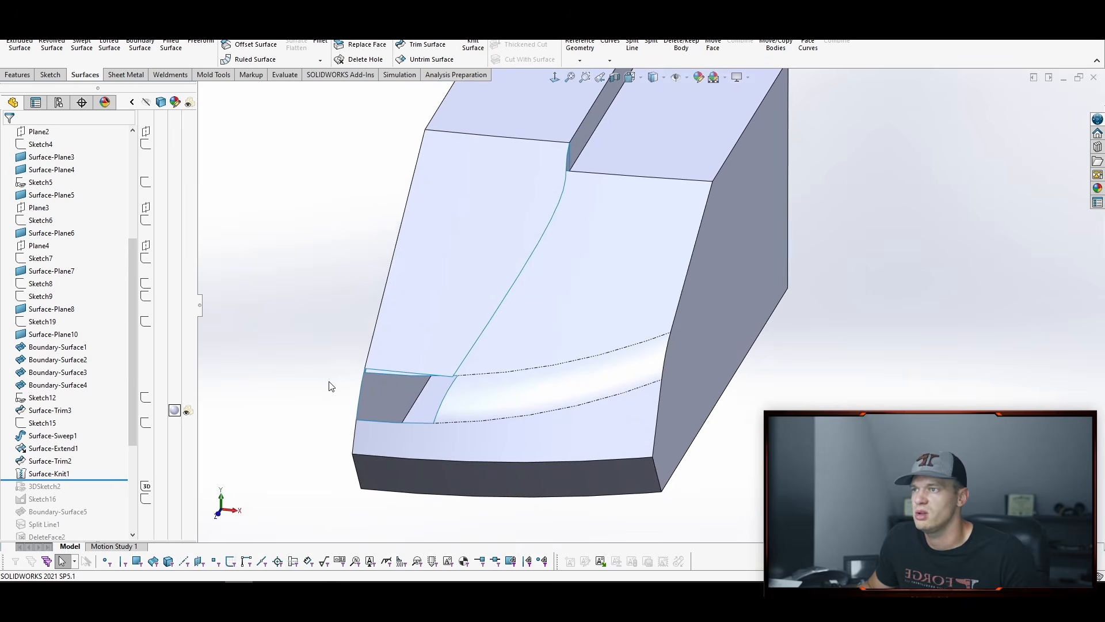
click(404, 424)
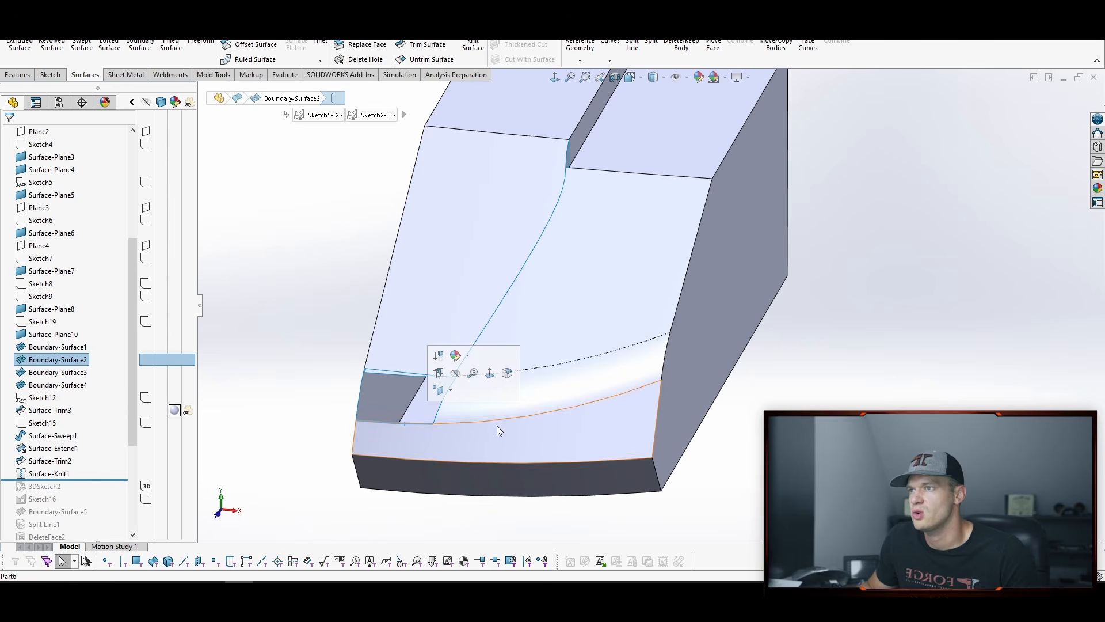
click(316, 371)
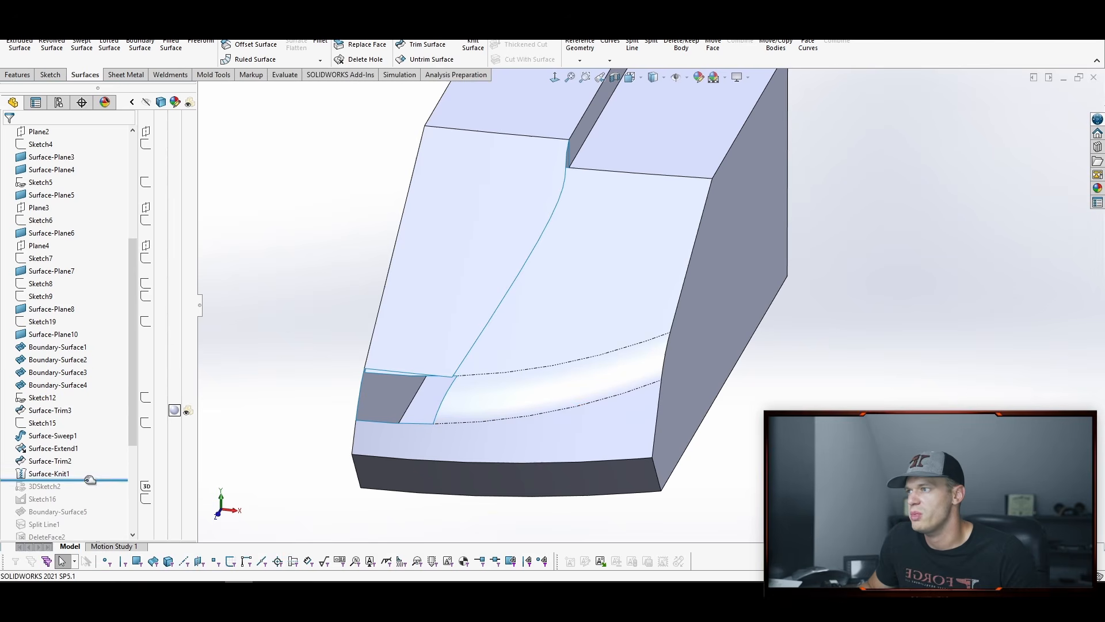
Step: Roll back before Surface-Knit1 to check the unknitted Boundary-Surface2 edge, and restore the history to just after the knit
drag(91, 480, 86, 467)
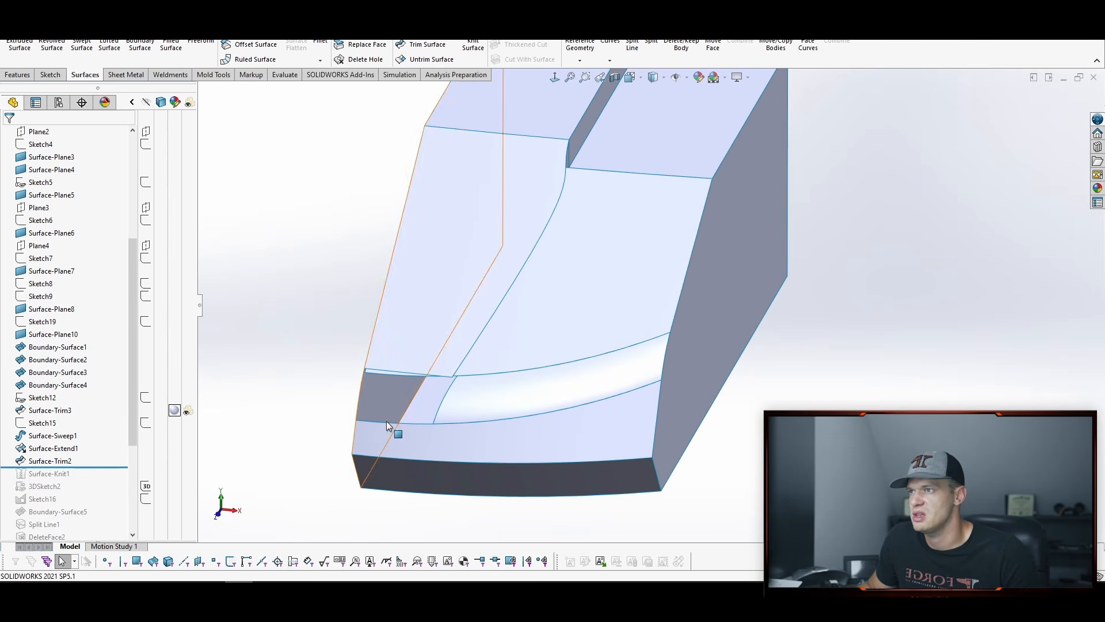
click(406, 424)
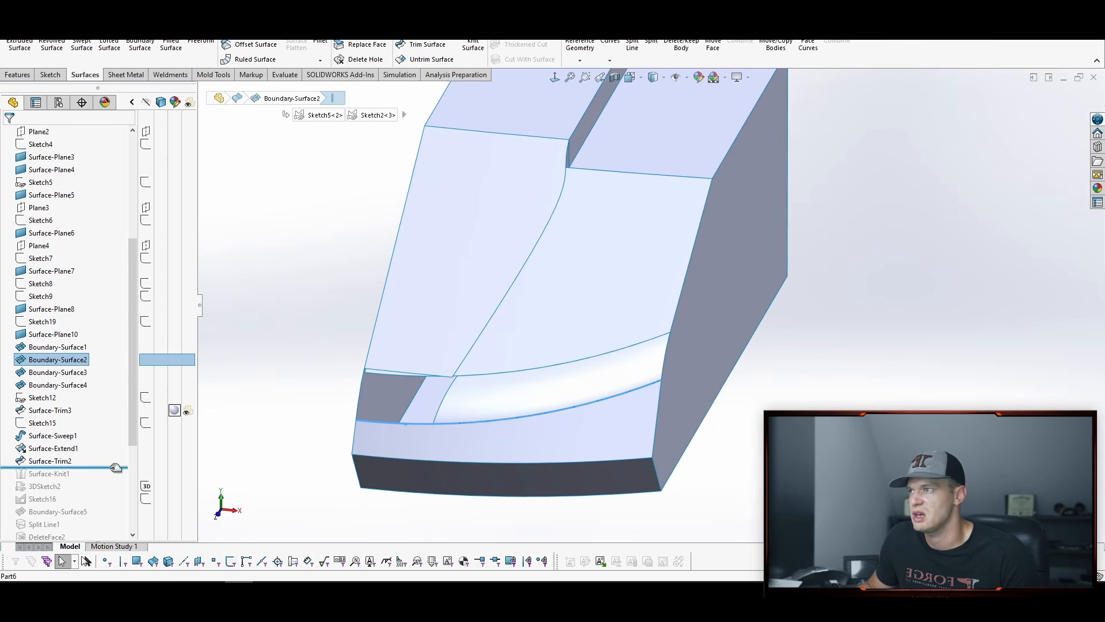
drag(86, 465, 84, 477)
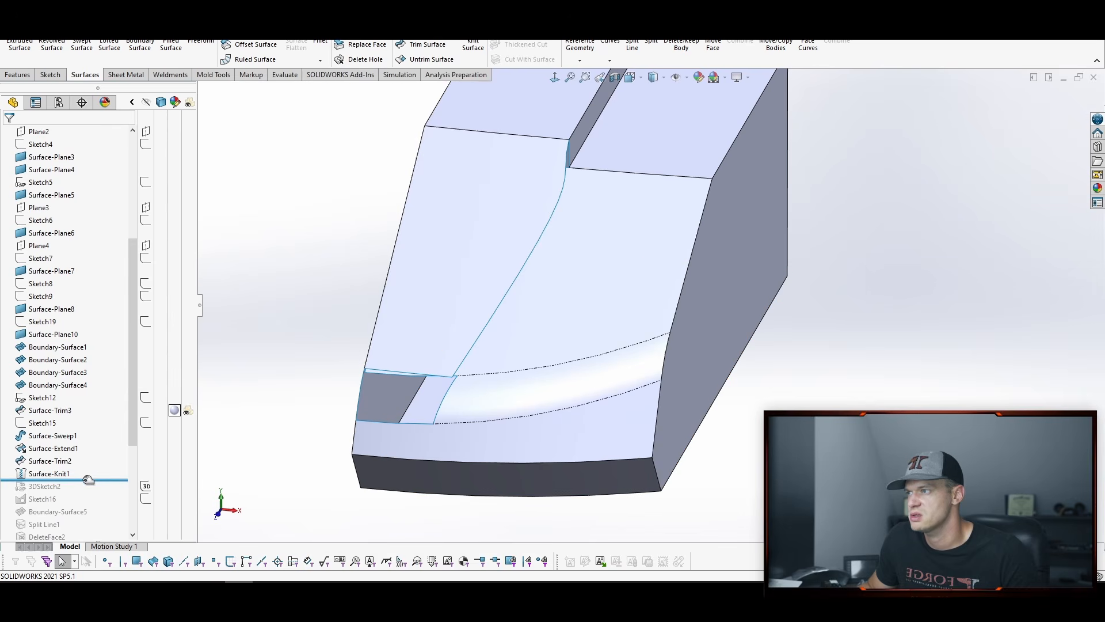
Step: Roll the history forward to just after 3DSketch2 and open that sketch for editing
drag(88, 479, 87, 493)
click(45, 487)
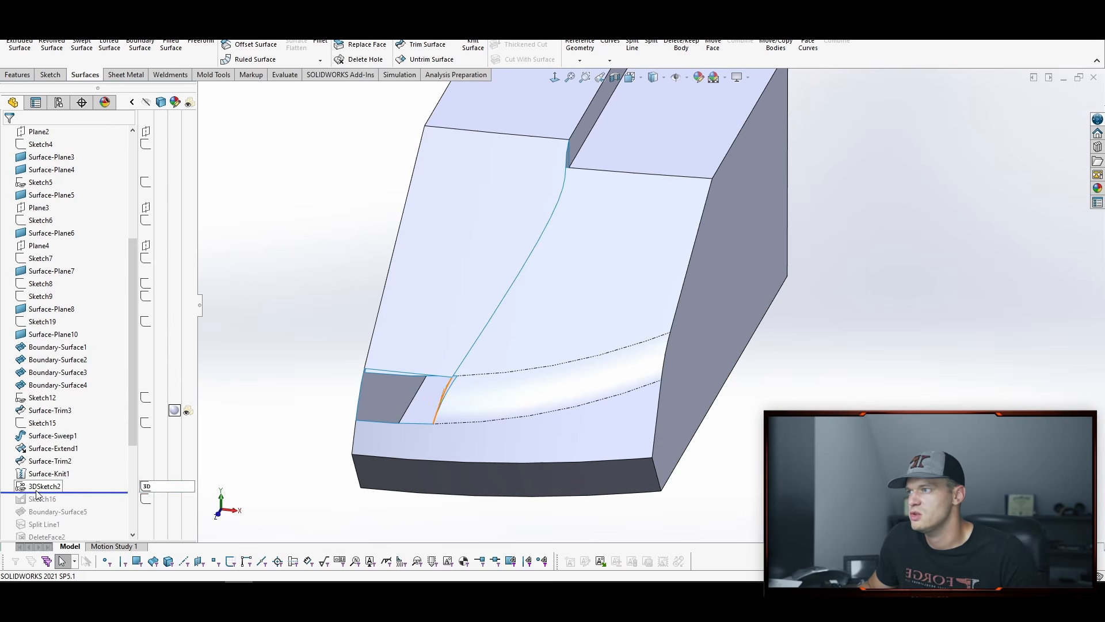
click(47, 439)
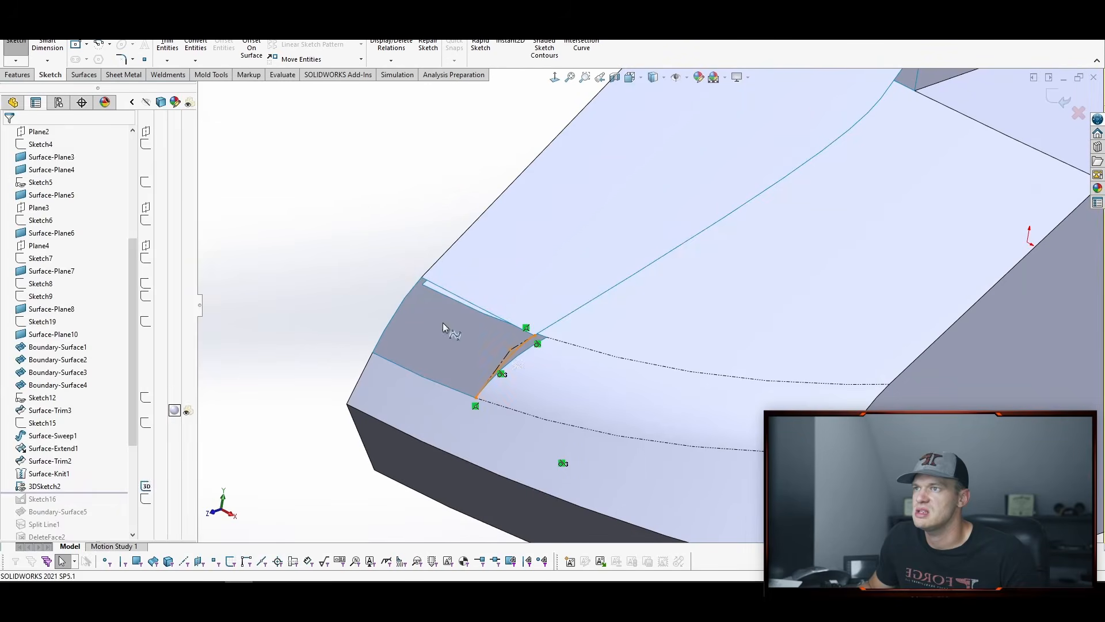
key(s)
click(312, 248)
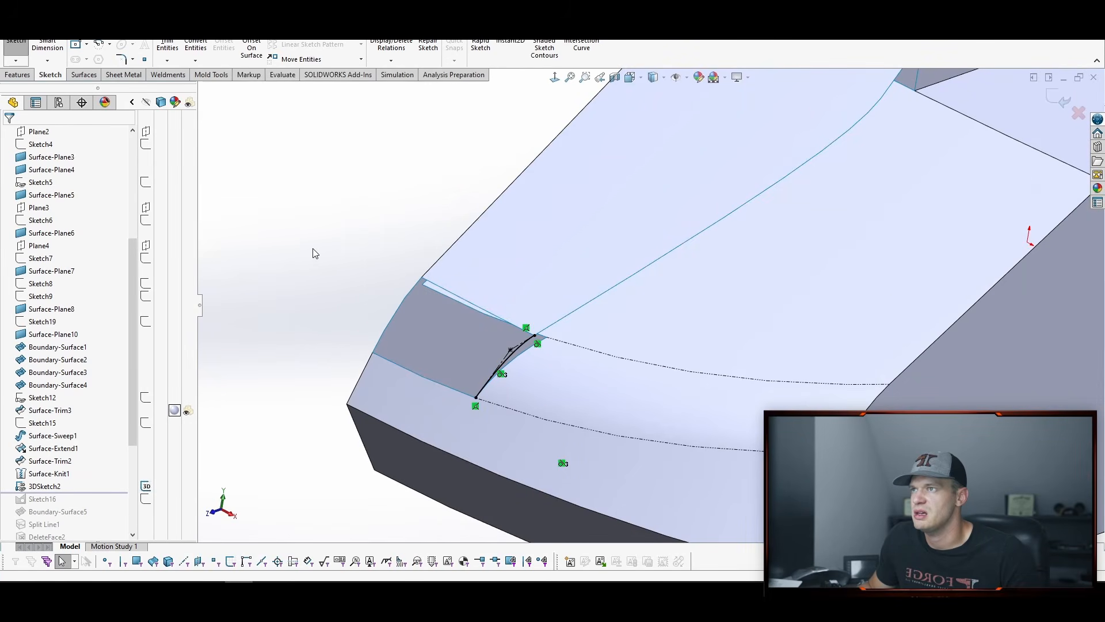
Step: Delete the existing style spline beside the open front corner in 3DSketch2
click(517, 354)
key(s)
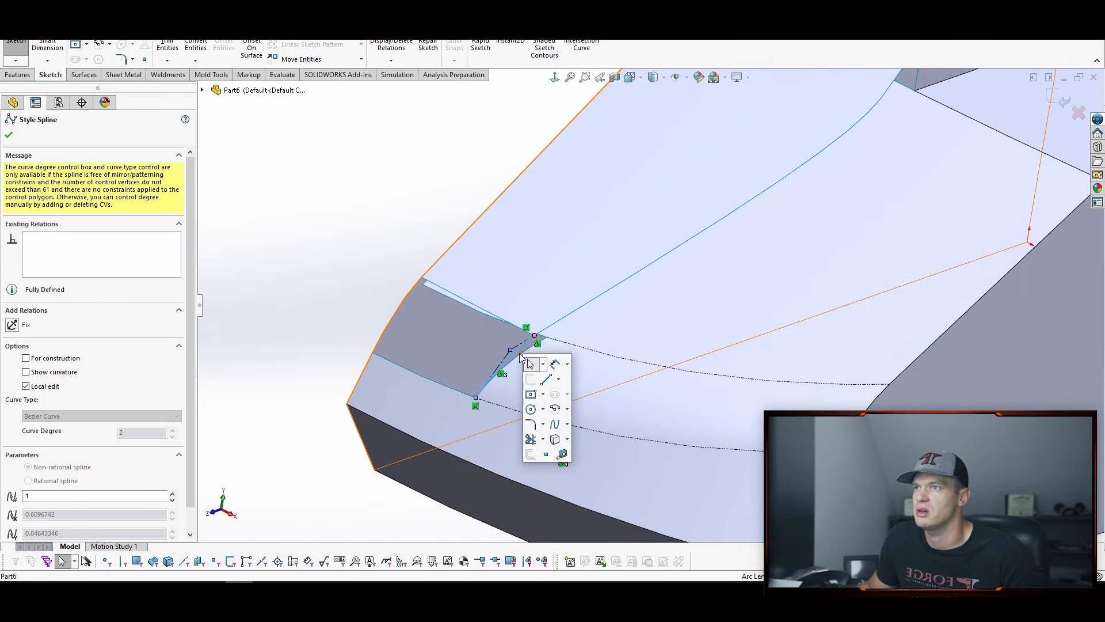
click(382, 260)
click(509, 360)
key(Delete)
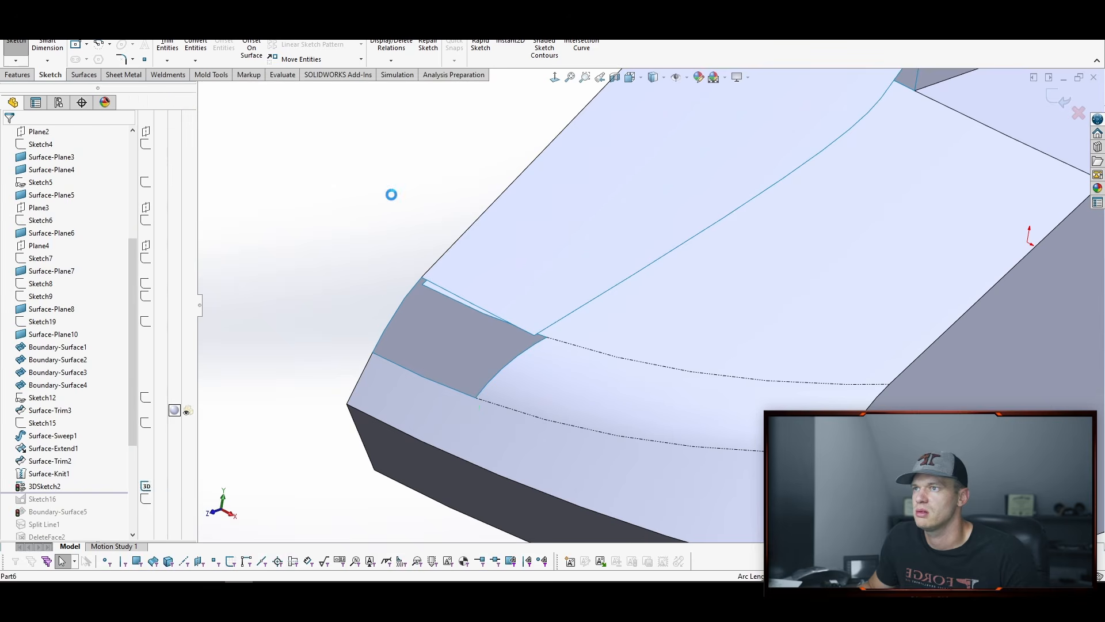
Step: Sketch a three-vertex Bezier style spline from the trimmed swept surface's lower corner to the Boundary-Surface2 edge at the opening
key(s)
click(439, 266)
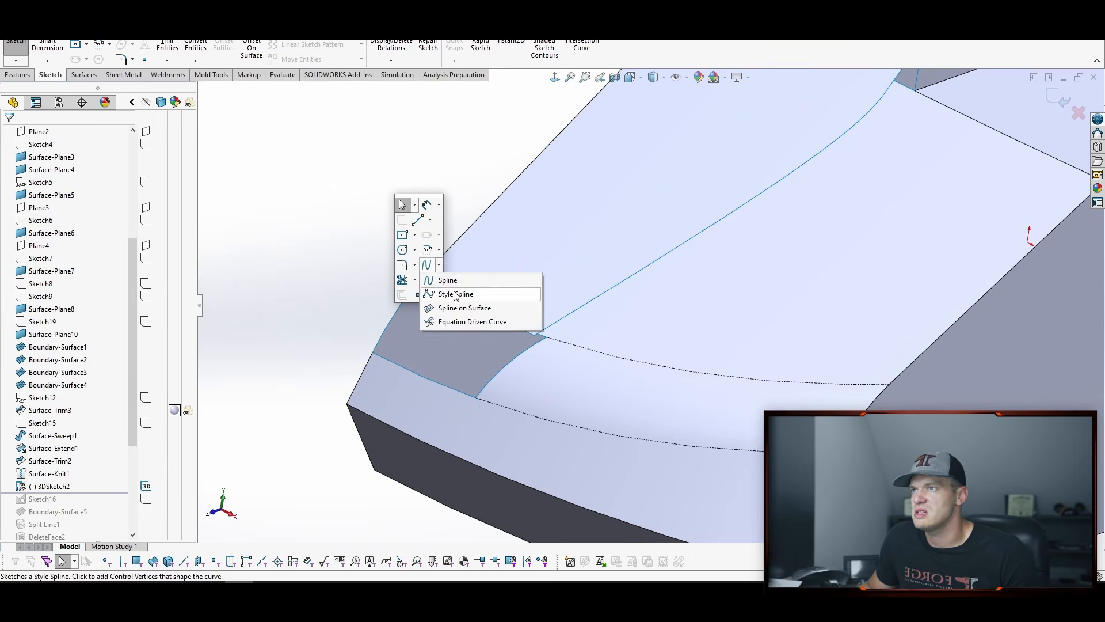
click(451, 293)
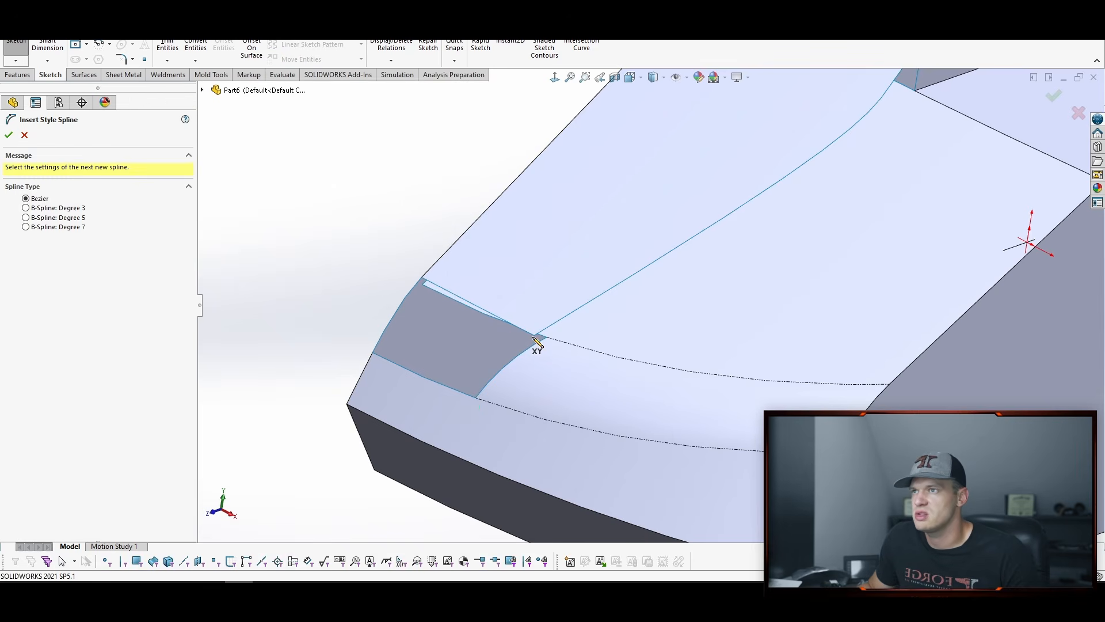
middle_drag(533, 337, 530, 328)
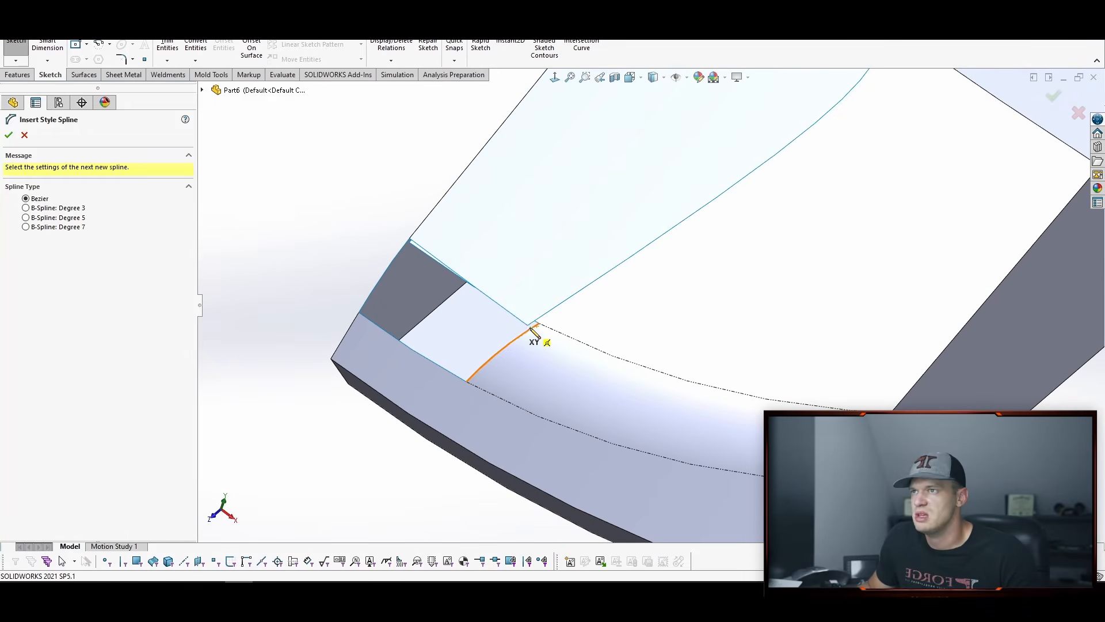
click(528, 326)
click(477, 355)
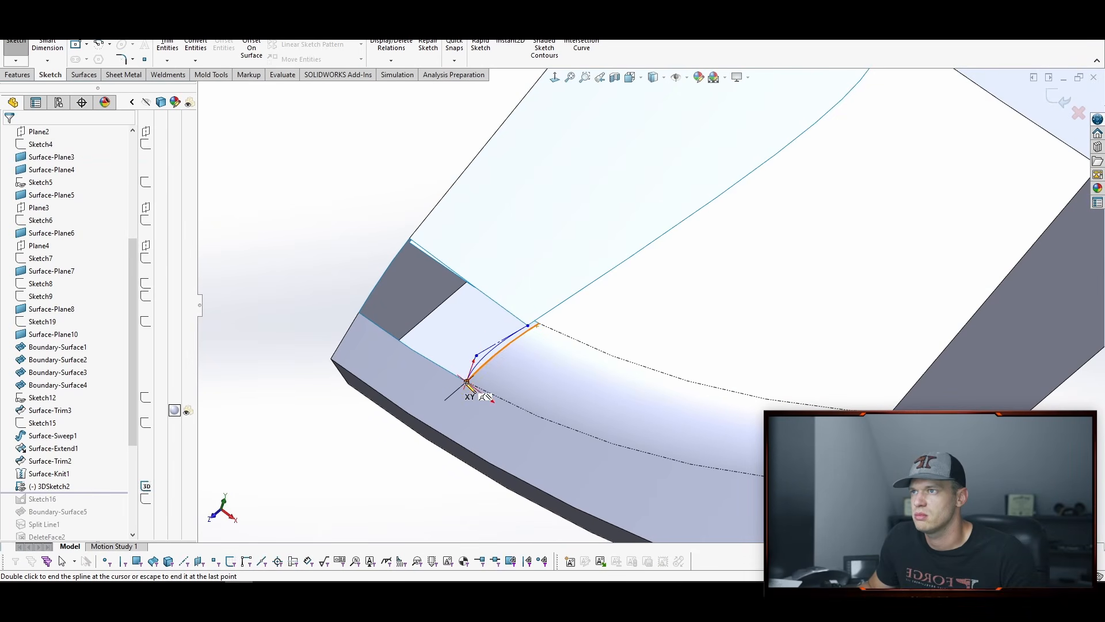
double_click(467, 382)
mouse_move(495, 351)
middle_down()
mouse_move(493, 365)
mouse_move(492, 345)
middle_up()
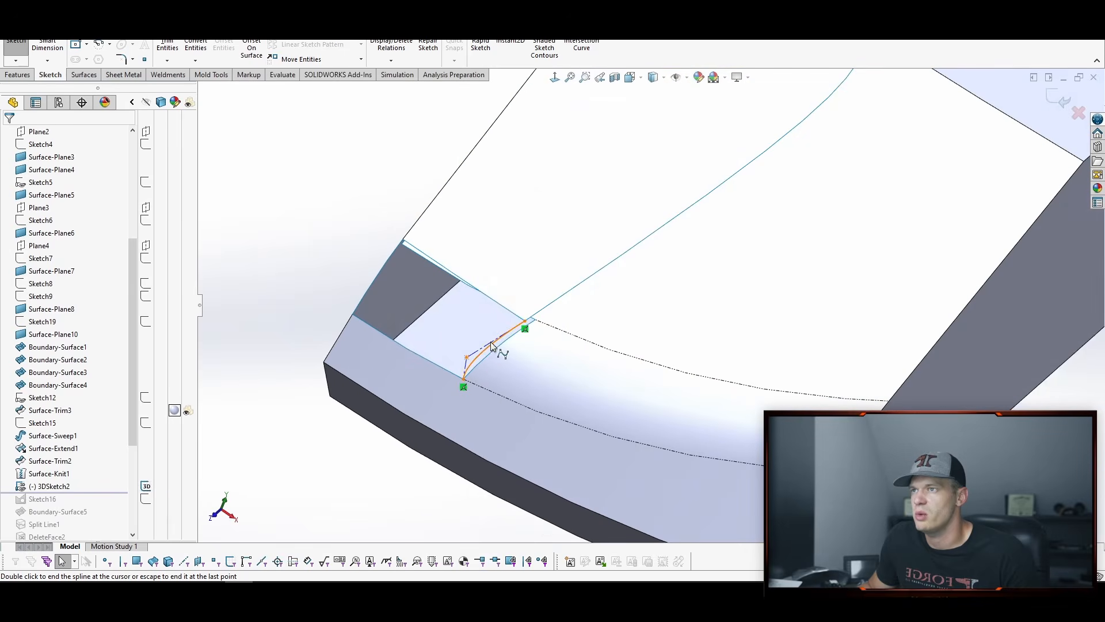
key(Escape)
Step: Make the style spline's upper control line tangent to the curved trim edge of the swept surface, and clear the selection
click(485, 346)
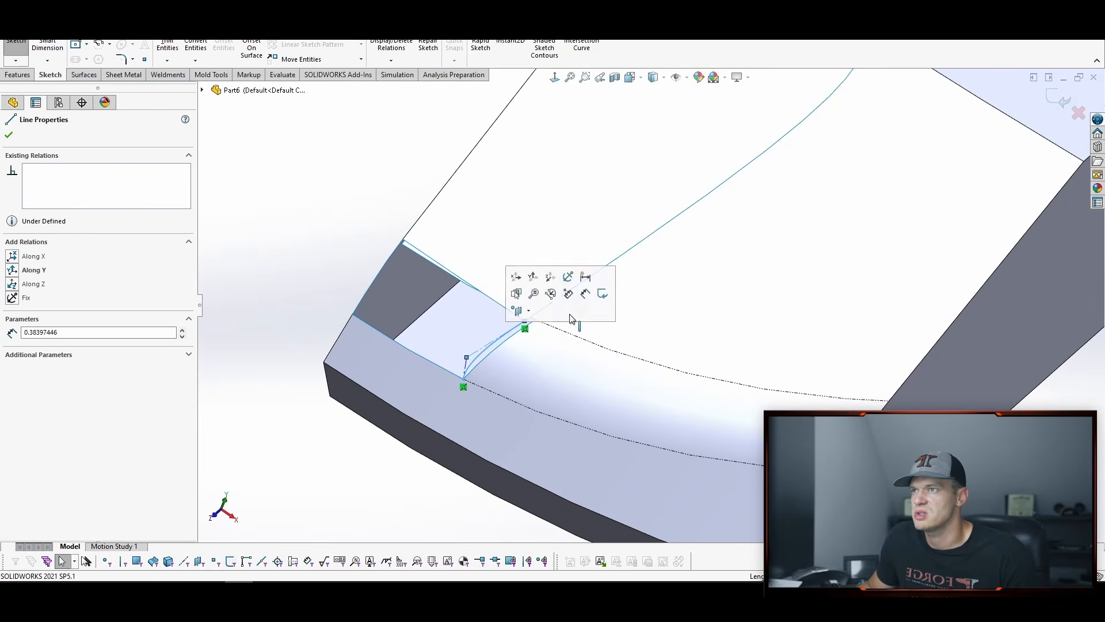
ctrl+click(550, 314)
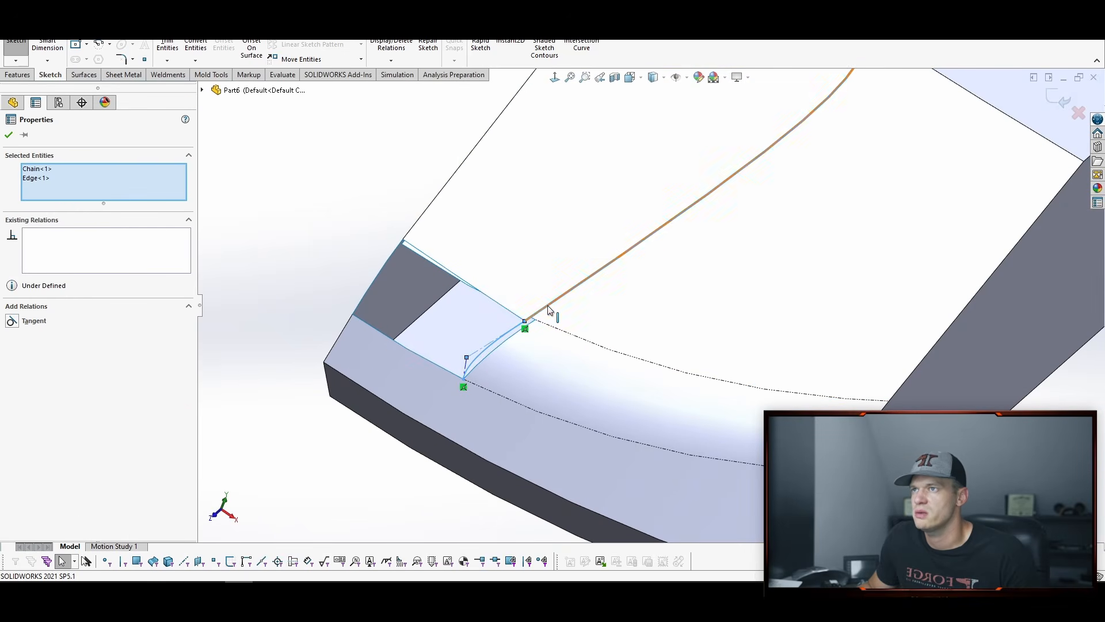
click(582, 238)
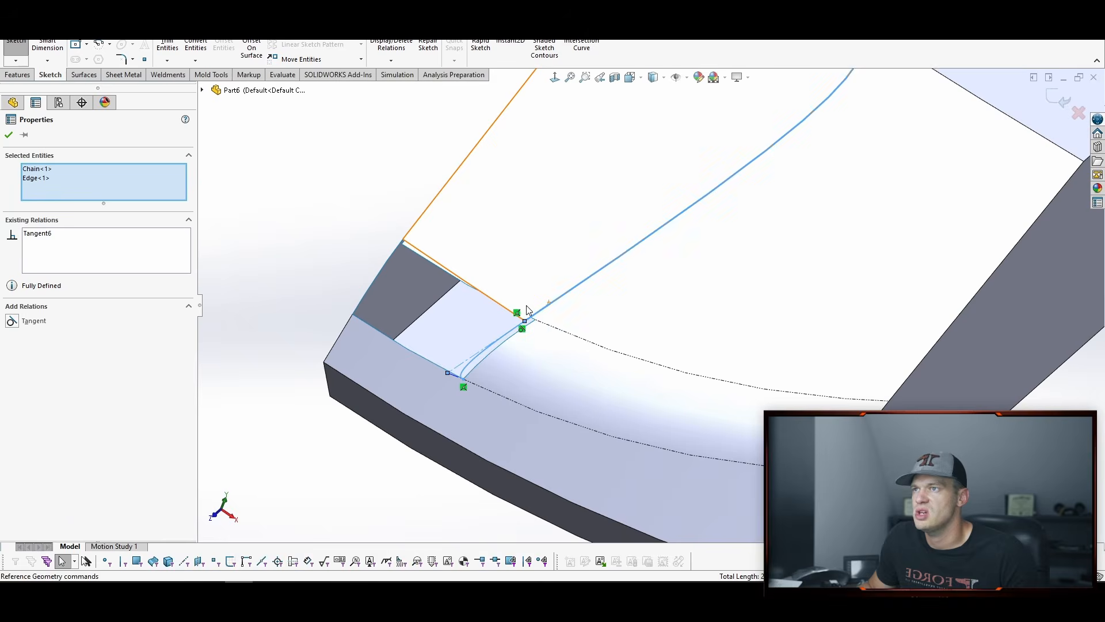
middle_drag(541, 323, 392, 281)
key(Escape)
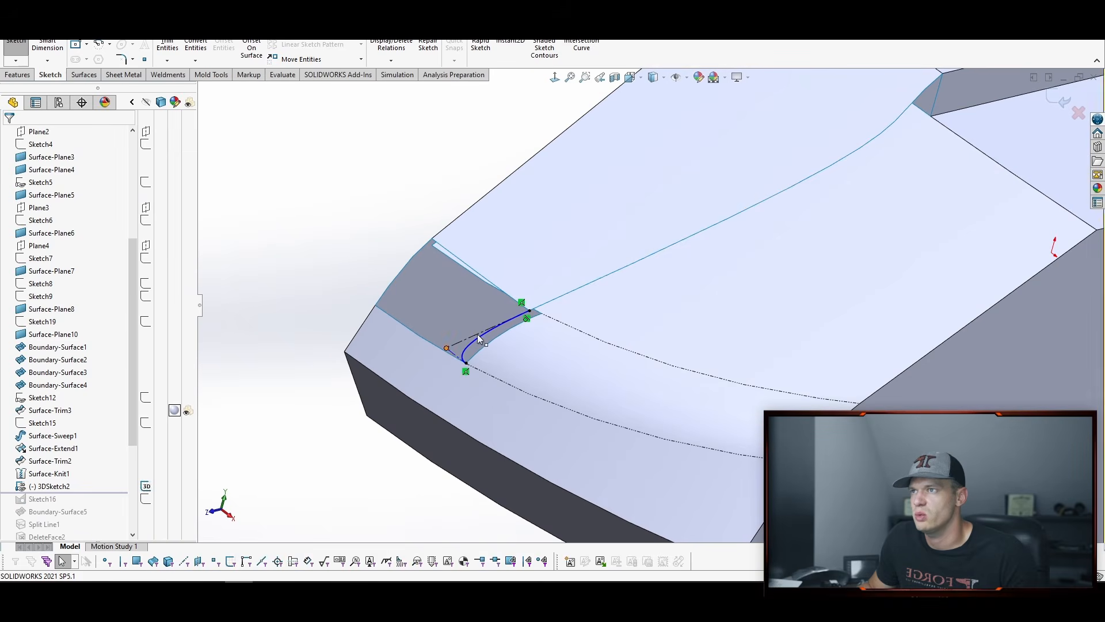
Step: Pull the spline's middle control vertex back toward the swept surface and make its lower control line tangent to the Boundary-Surface2 face
drag(446, 348, 492, 327)
click(355, 212)
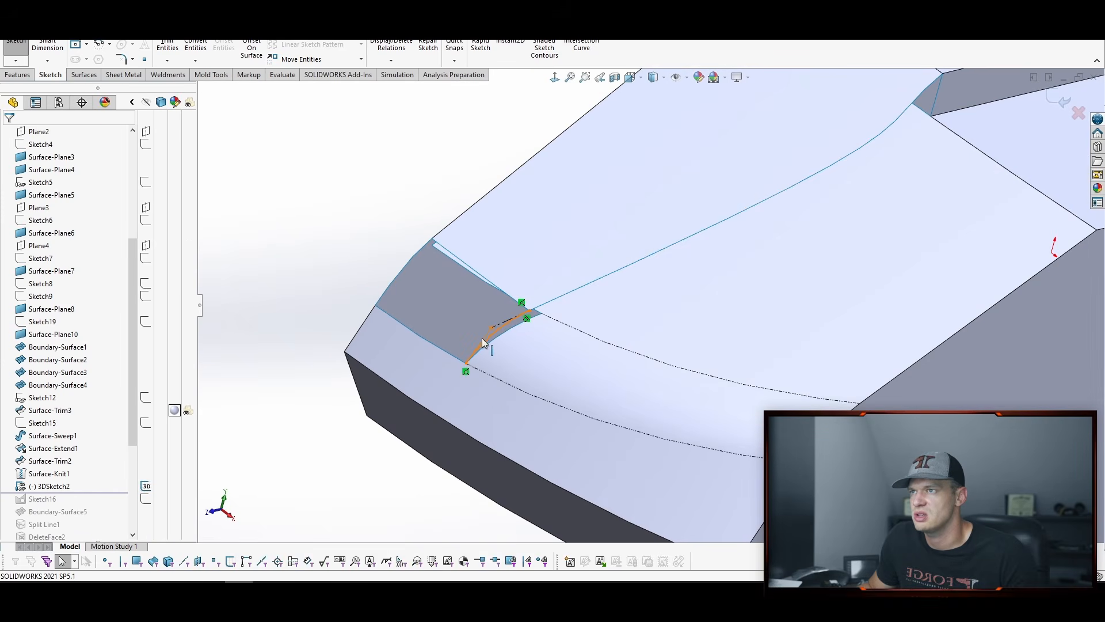
click(483, 337)
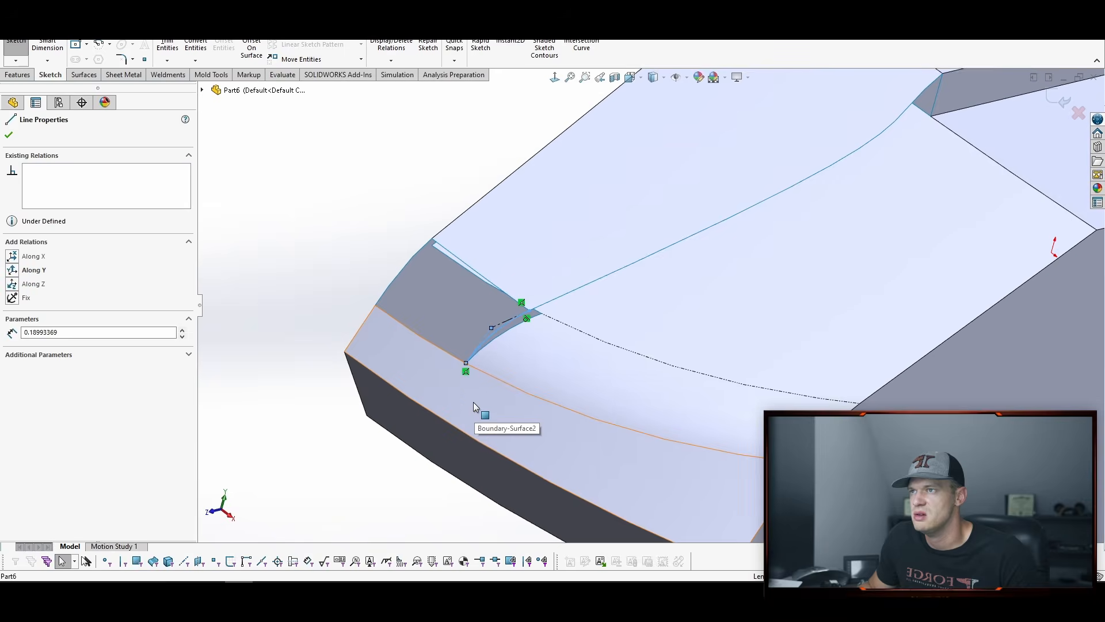
ctrl+click(473, 402)
click(524, 349)
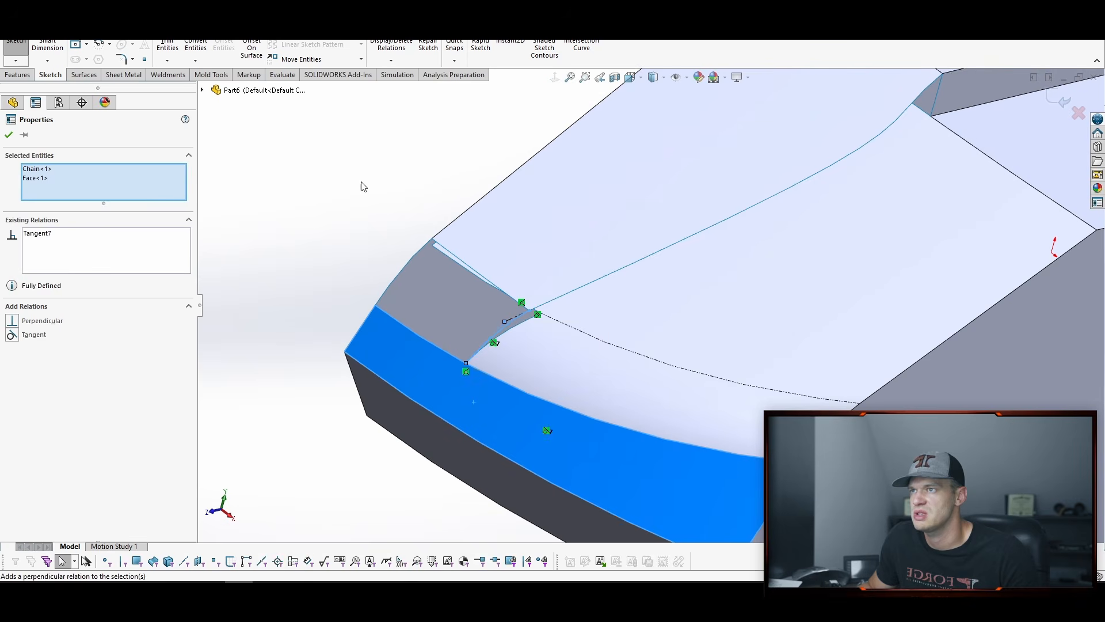
click(363, 186)
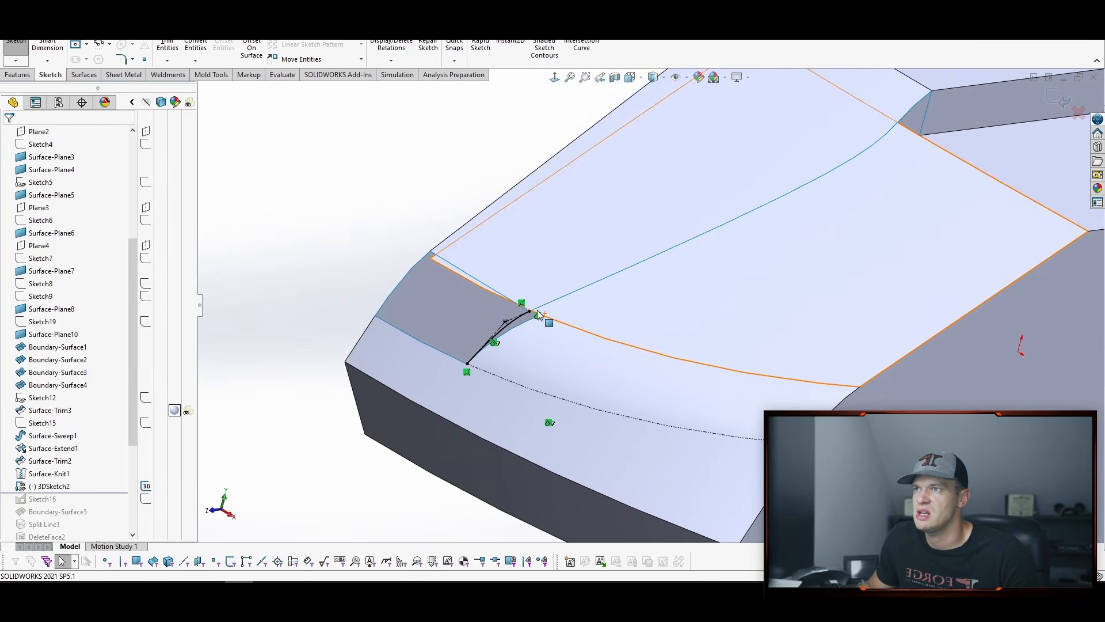
Step: Select the Surface-Sweep1 face and the Boundary-Surface2 face that the style spline bridges
click(550, 292)
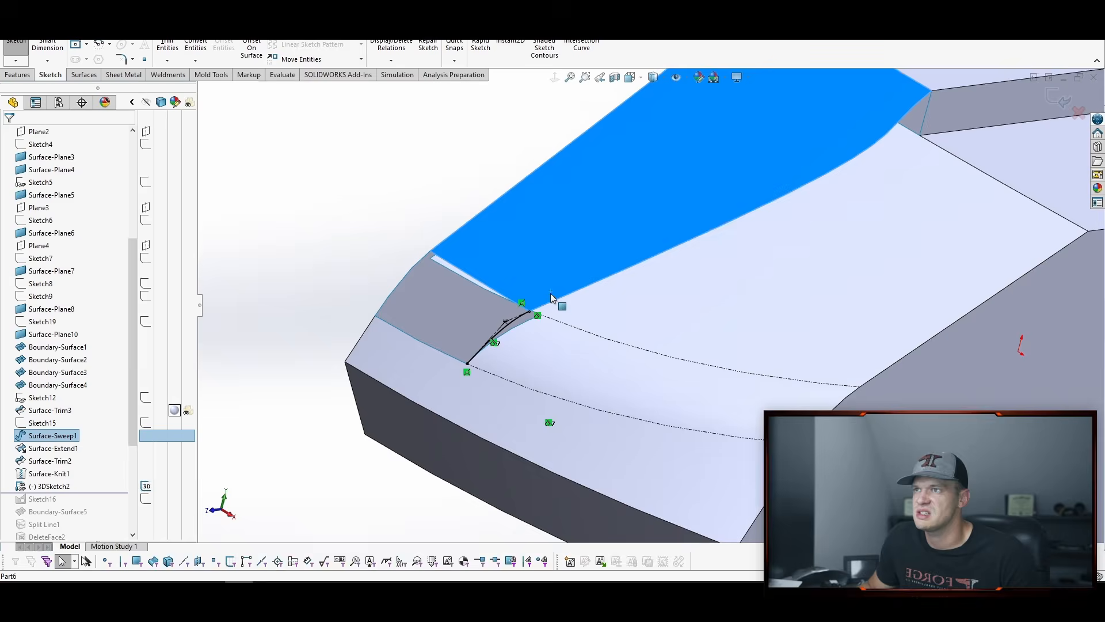
ctrl+click(459, 395)
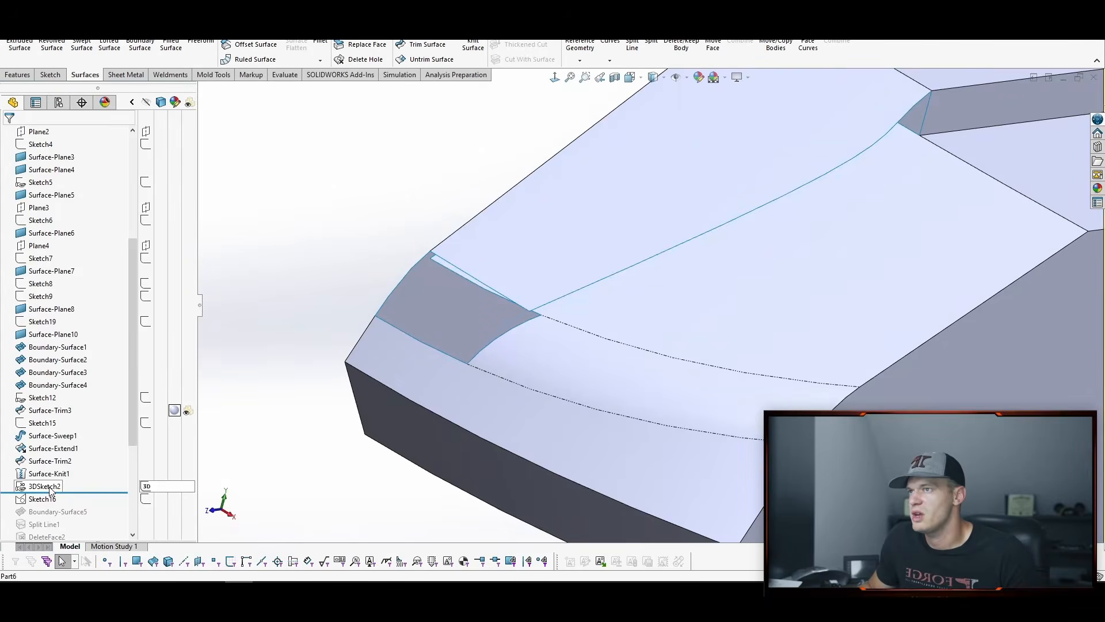
Step: Roll the model forward past Boundary-Surface5 so it fills the opening bridged by 3DSketch2 and Sketch16
click(48, 487)
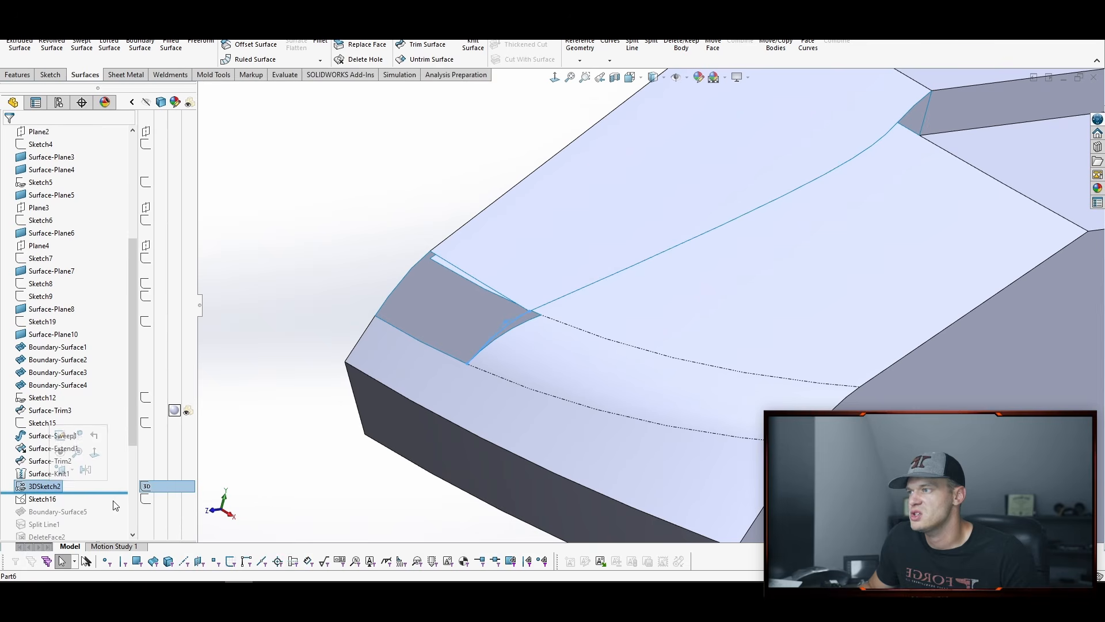
key(Escape)
drag(113, 493, 114, 428)
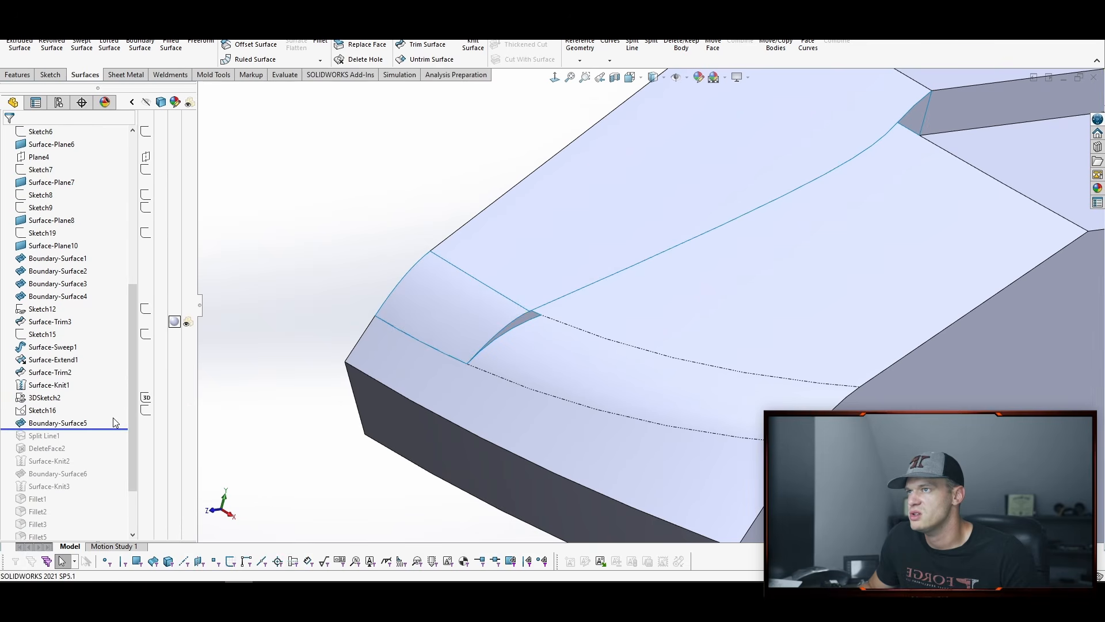
Step: Edit Boundary-Surface5 so its upper Direction 1 edge uses Tangency To Face like its lower edge, and accept the surface
double_click(68, 425)
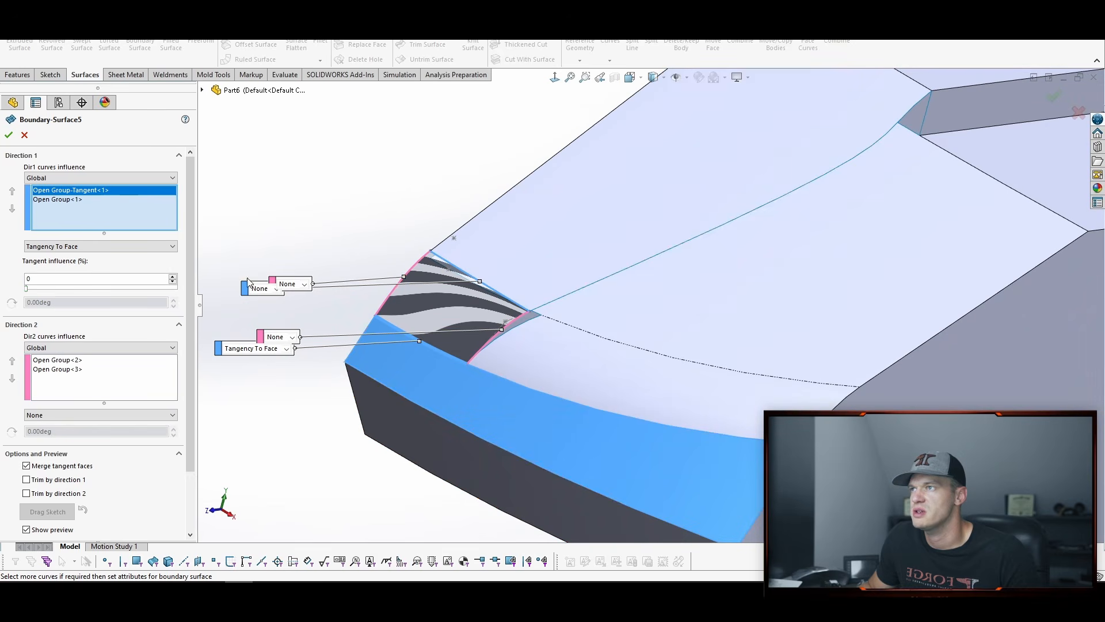
click(260, 293)
click(277, 307)
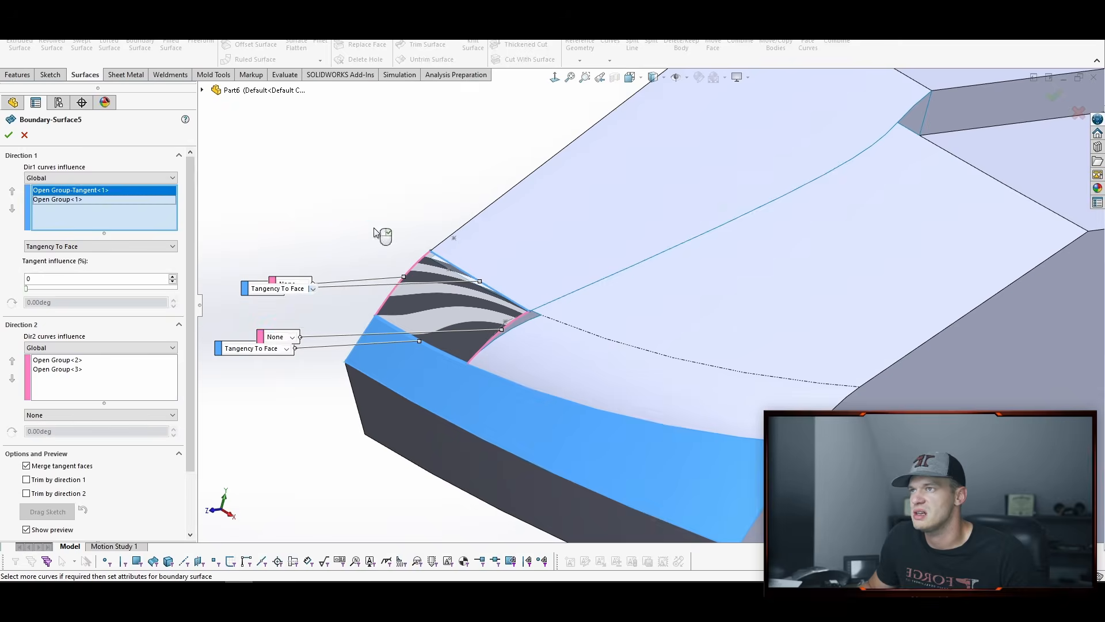
click(253, 350)
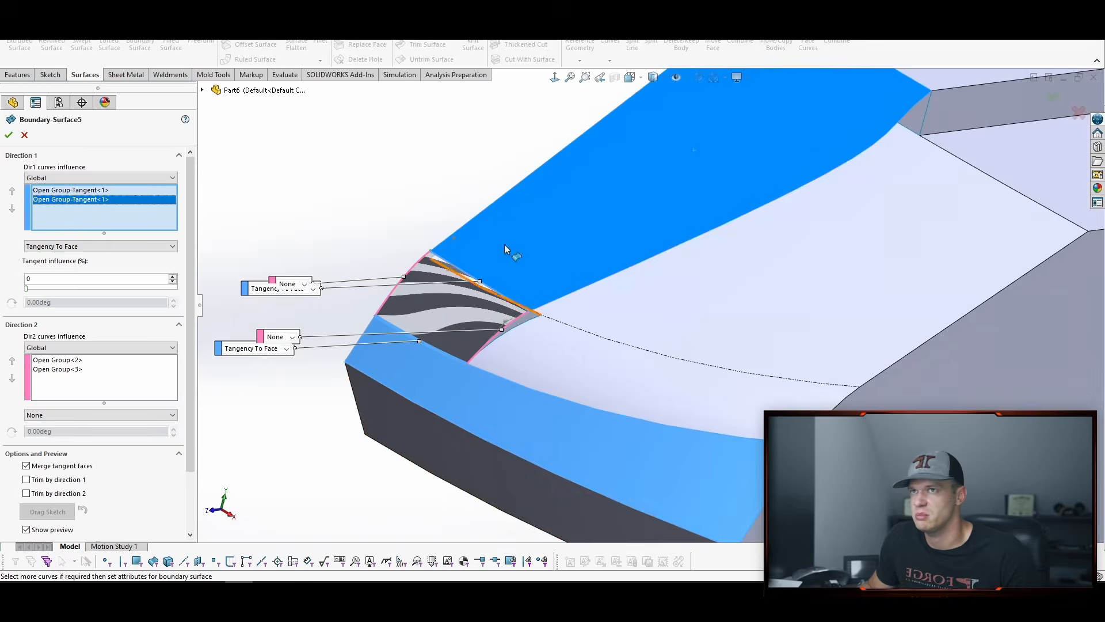
click(1055, 96)
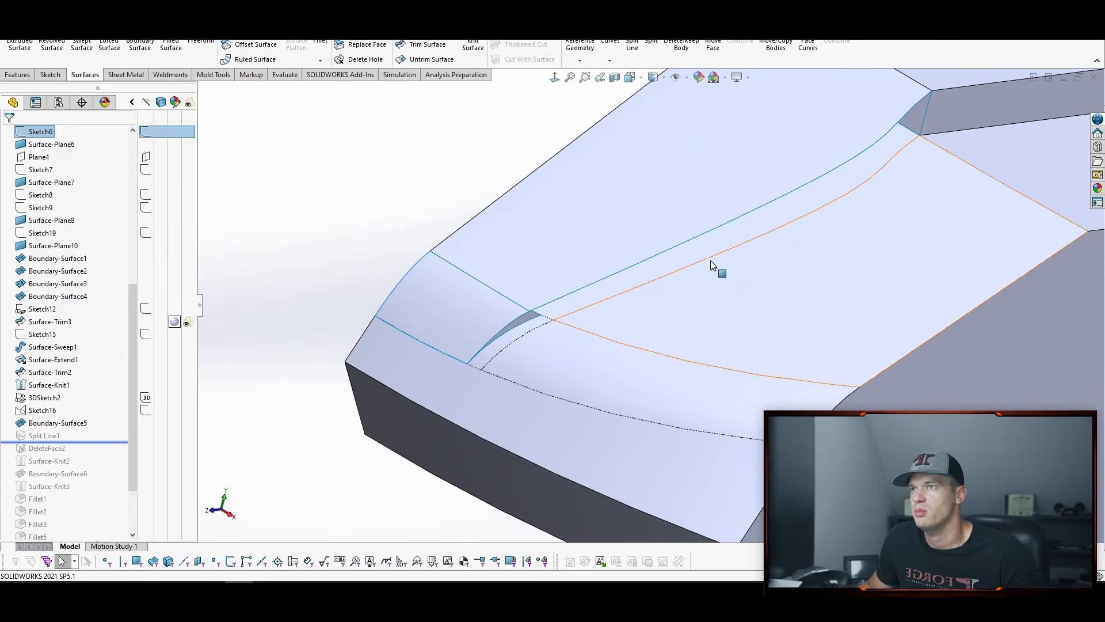
Step: Examine the large face divided by Split Line1 and the adjacent Boundary-Surface2 edge up to the step corner, and clear the selection
click(858, 210)
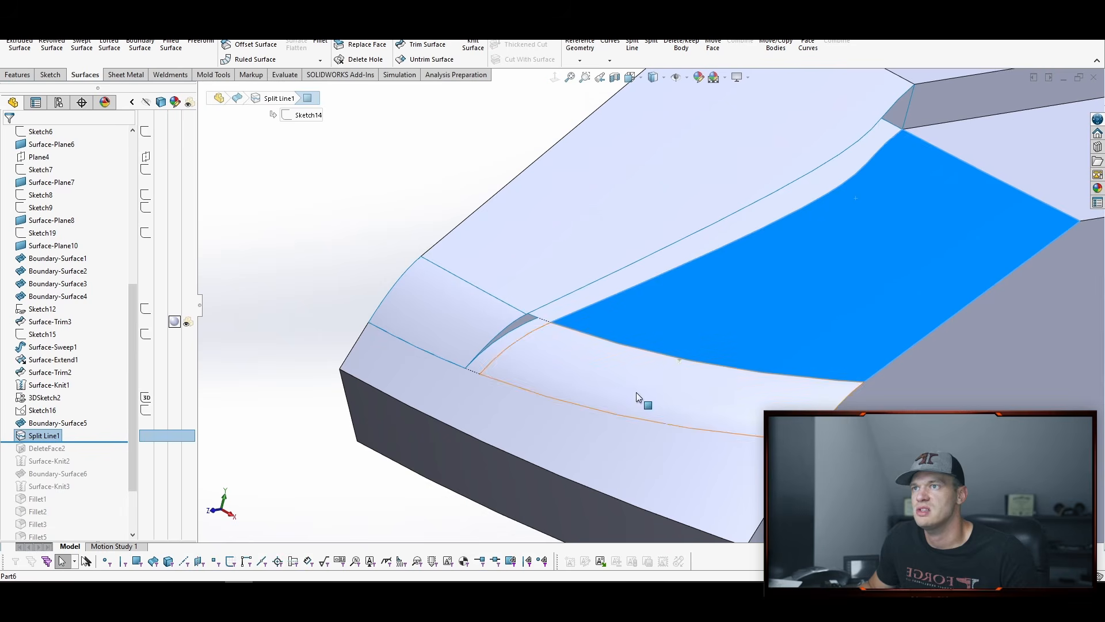
middle_drag(651, 377, 786, 241)
middle_drag(558, 324, 604, 199)
scroll(583, 305, up, 3)
click(602, 202)
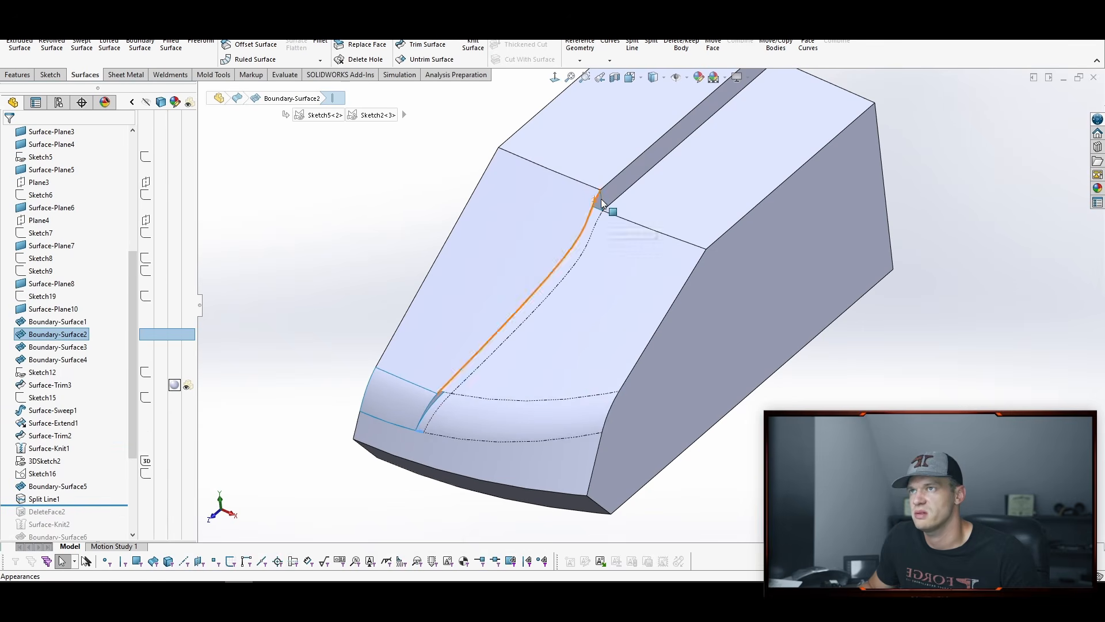
click(331, 255)
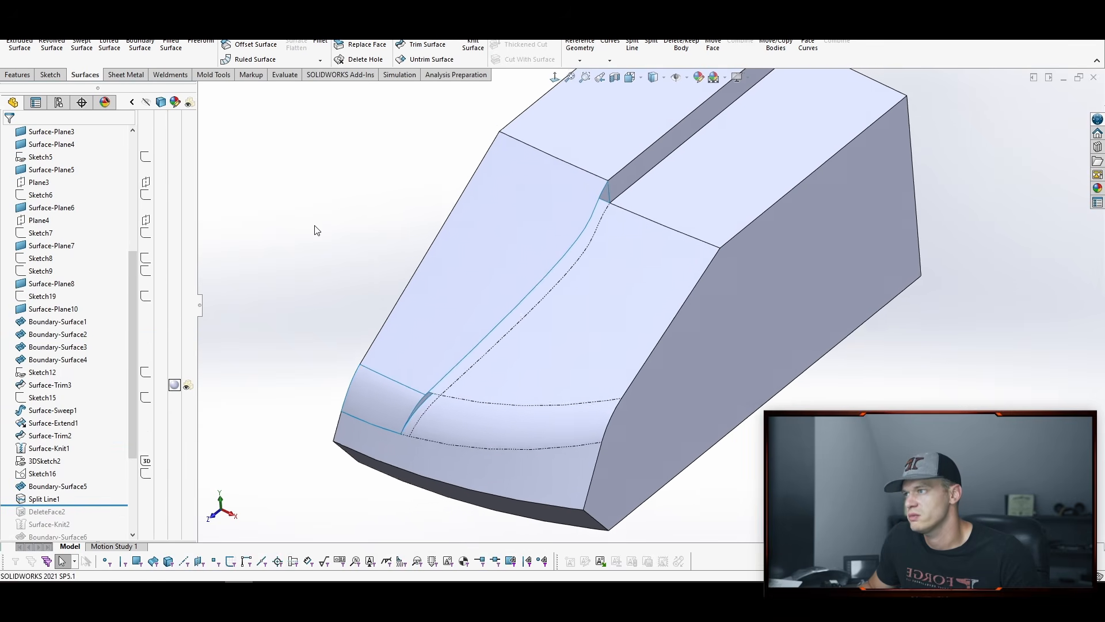
Step: Open the Split Line1 definition and examine its Sketch14 curve and two split faces from above, and close it
click(34, 498)
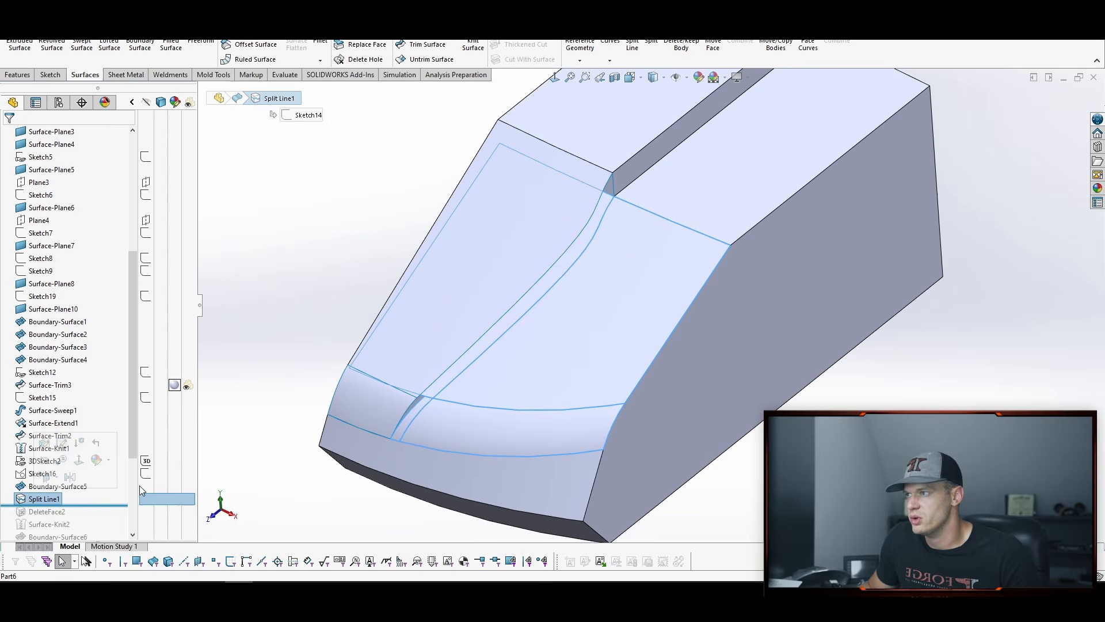
right_click(41, 501)
click(48, 312)
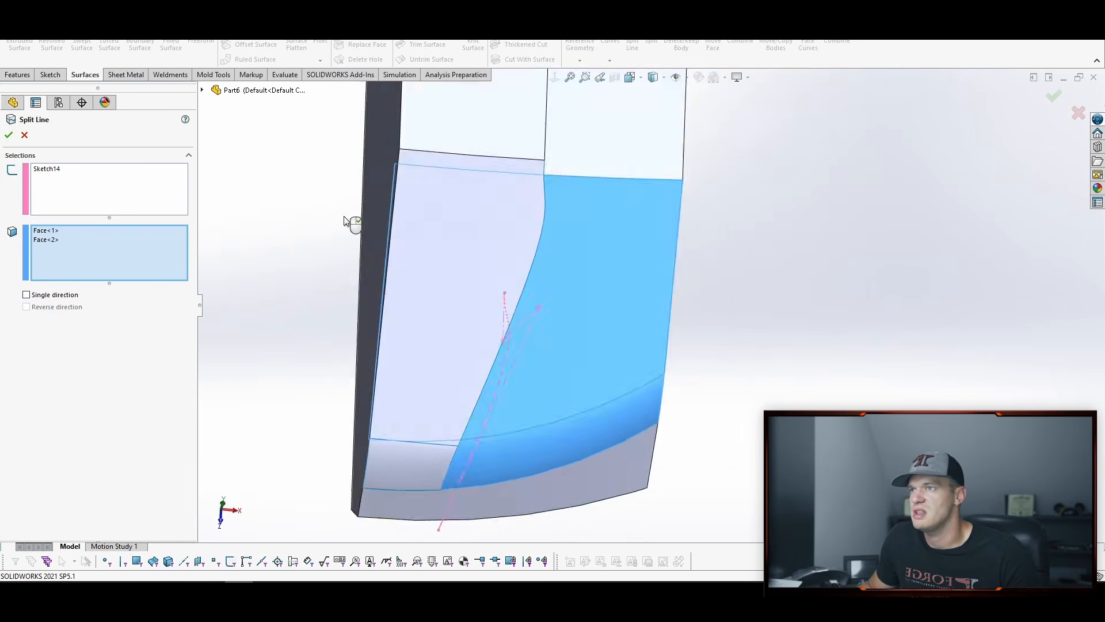
right_click(634, 147)
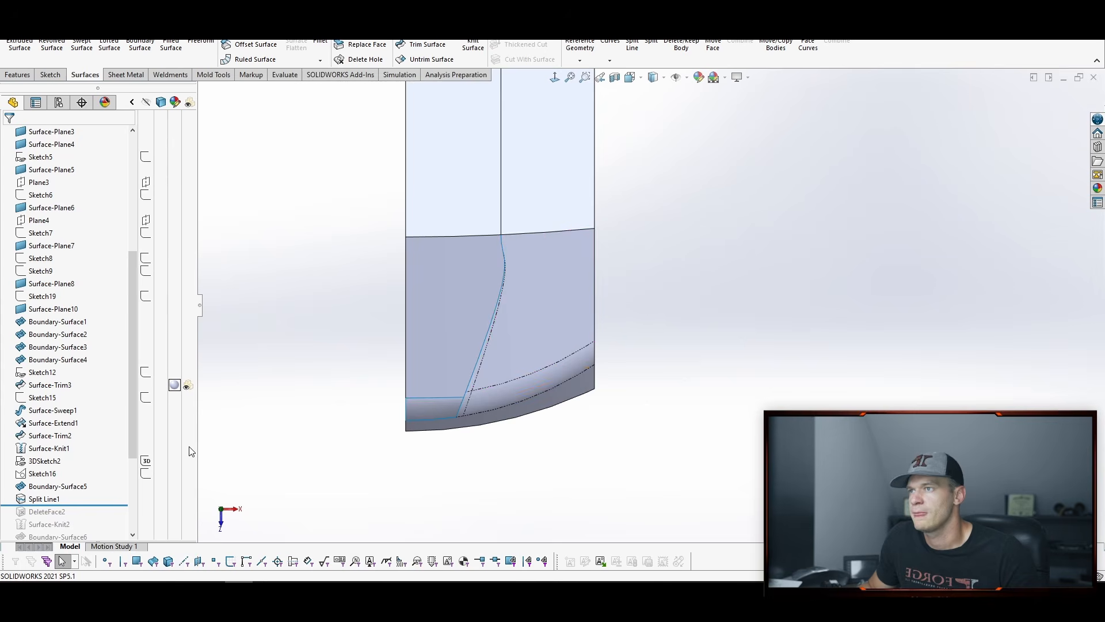
click(42, 500)
click(48, 448)
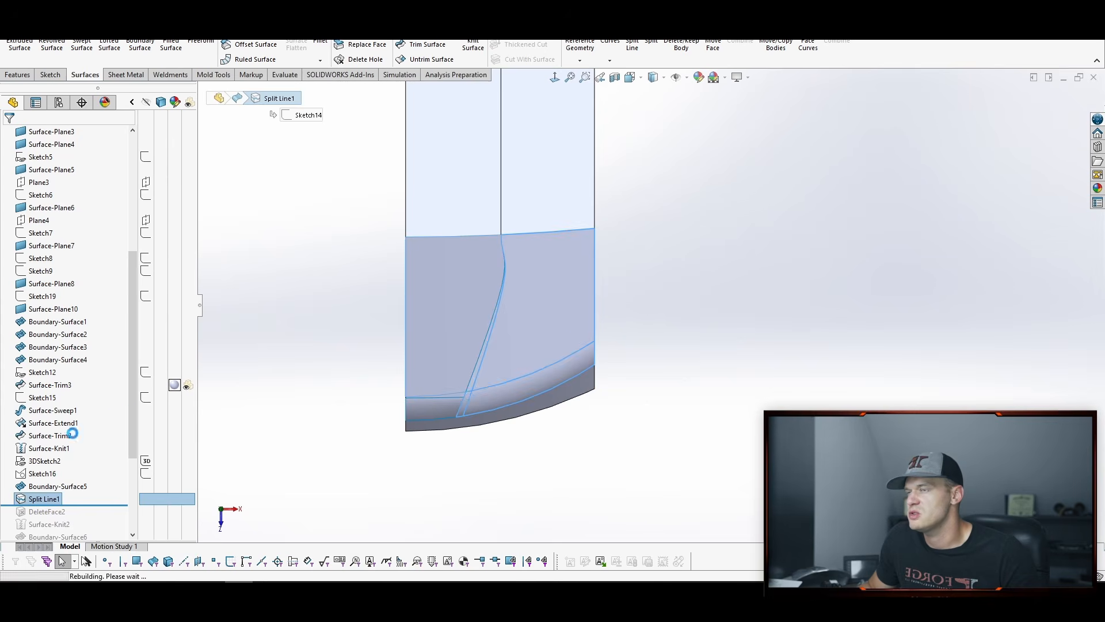
scroll(514, 279, down, 2)
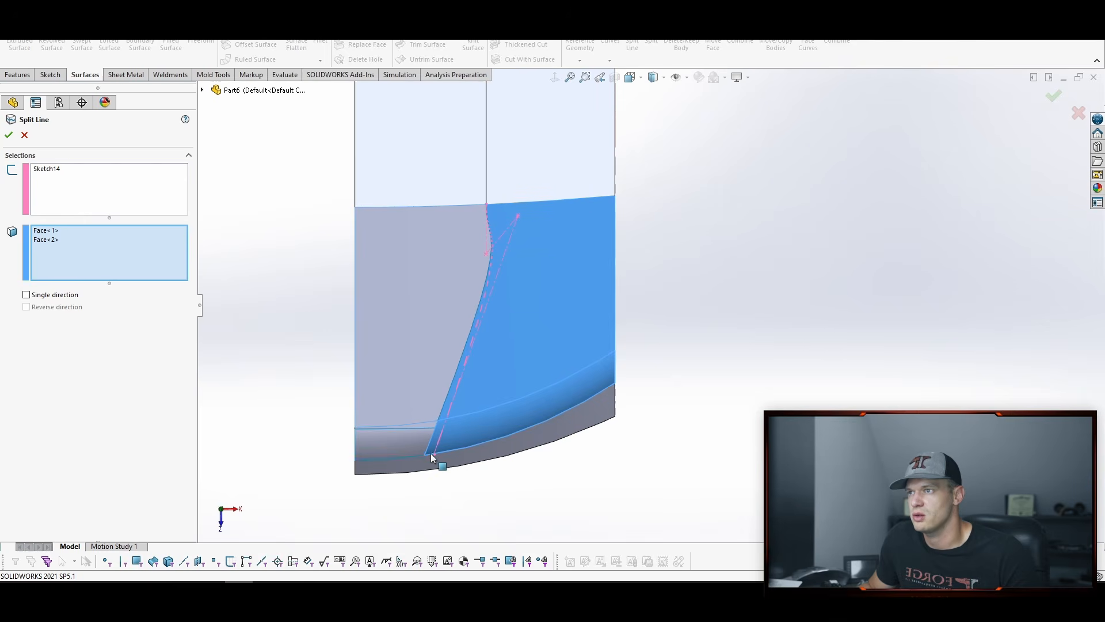
key(Return)
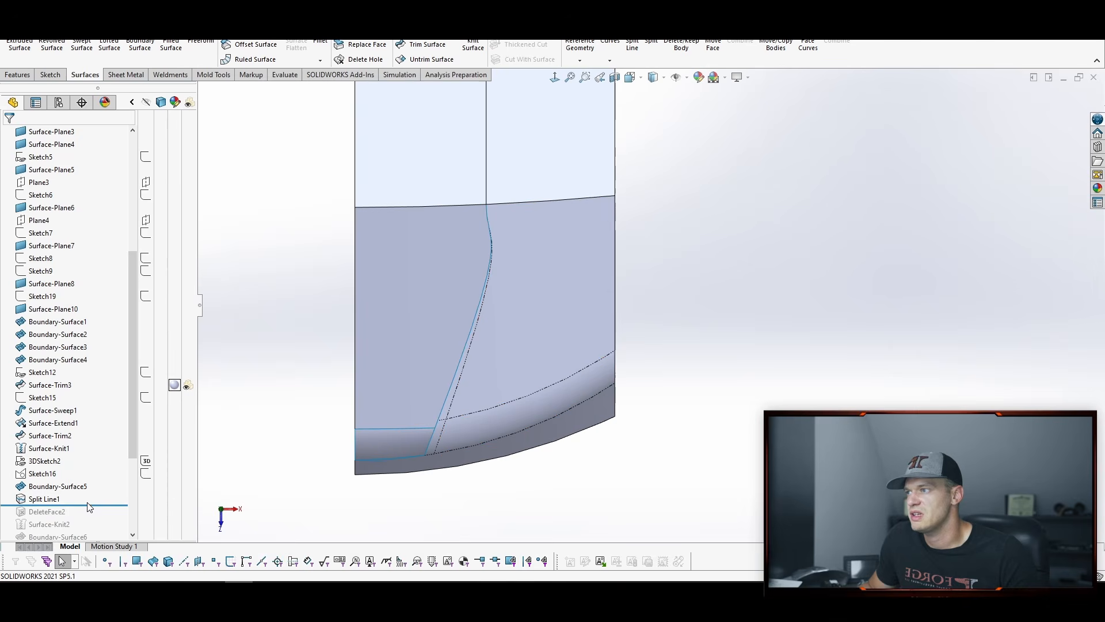
Step: Roll the model forward past DeleteFace2 and Surface-Knit2, leaving the narrow gap along the split line open
click(102, 505)
drag(99, 509, 86, 515)
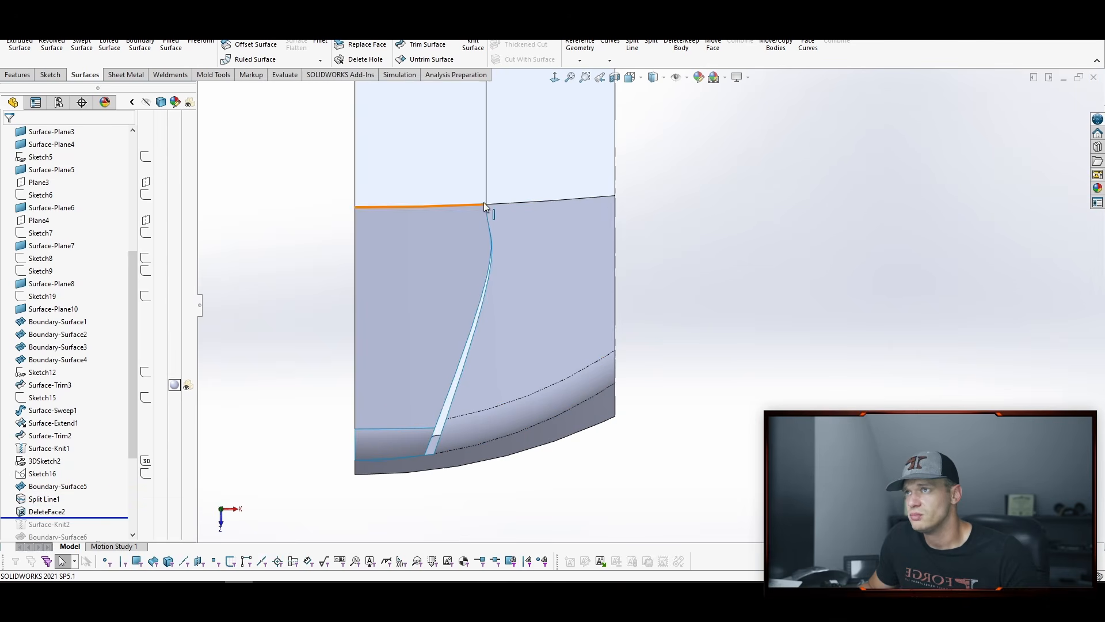
scroll(78, 500, down, 1)
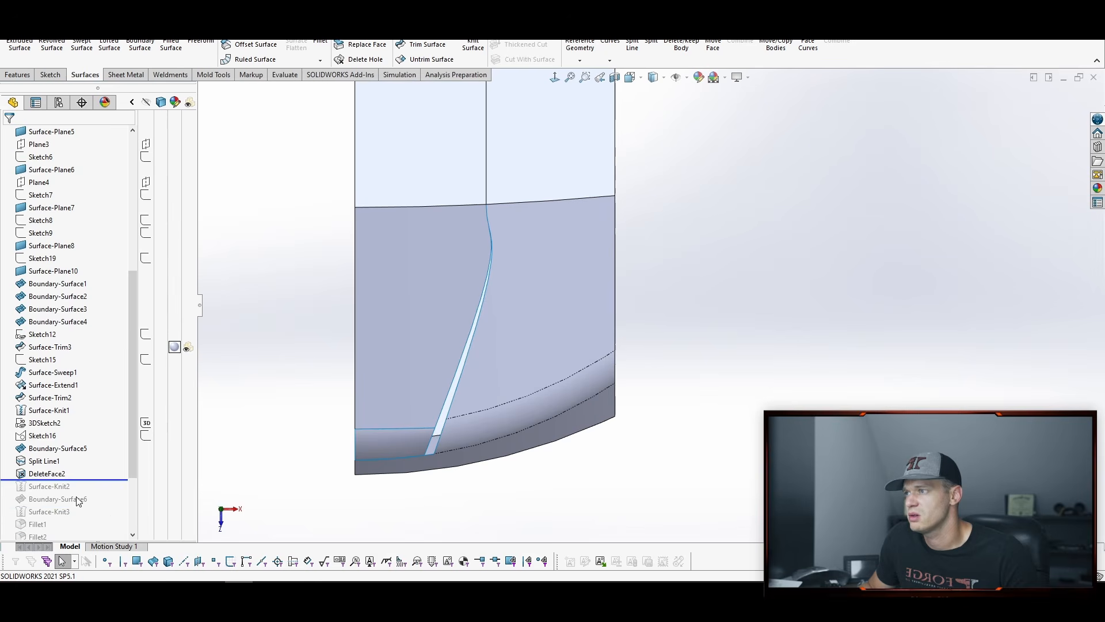
drag(112, 479, 111, 491)
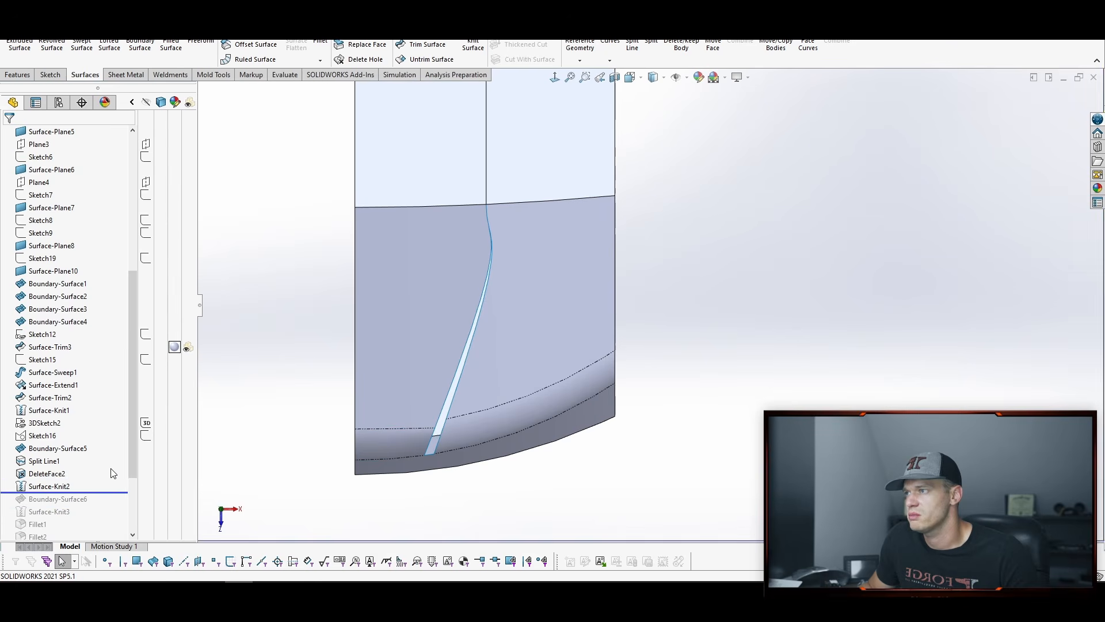
Step: Roll forward past Boundary-Surface6 and open its definition to review the surface bridging the narrow gap
scroll(113, 474, down, 1)
drag(108, 453, 108, 467)
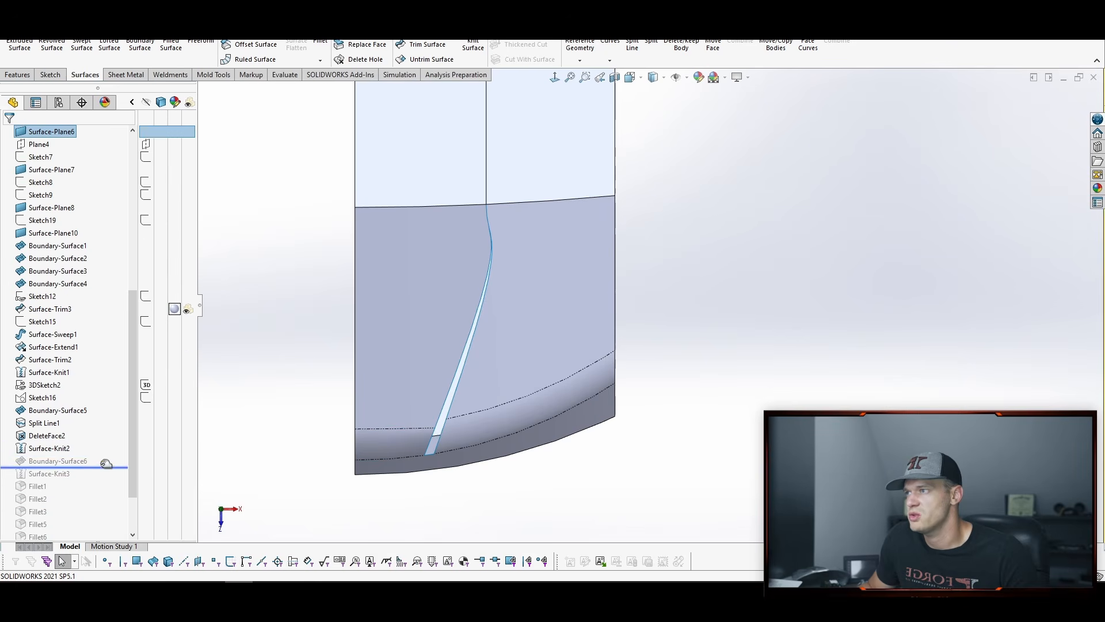
right_click(50, 466)
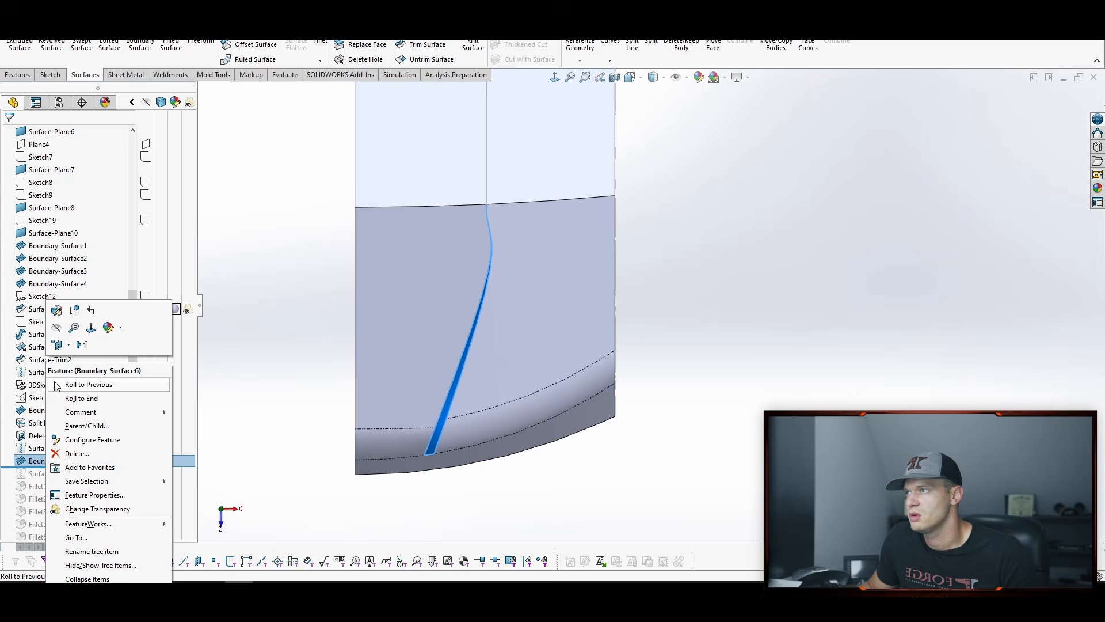
click(64, 315)
middle_drag(683, 287, 684, 288)
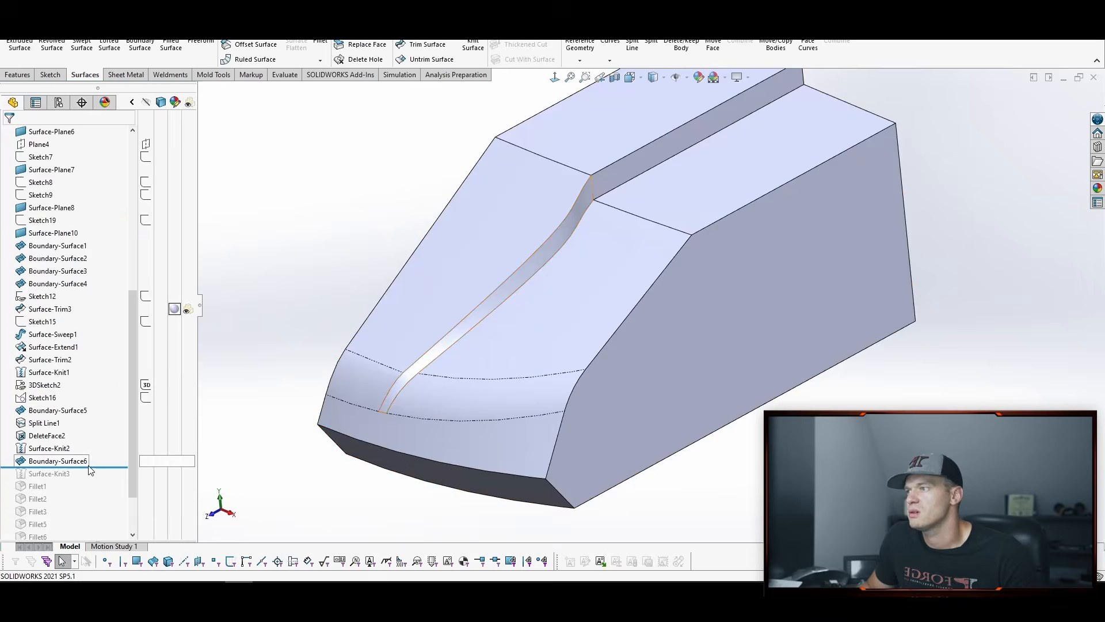
Step: Roll the model forward past Surface-Knit3 and view the whole knitted body
drag(112, 467, 108, 478)
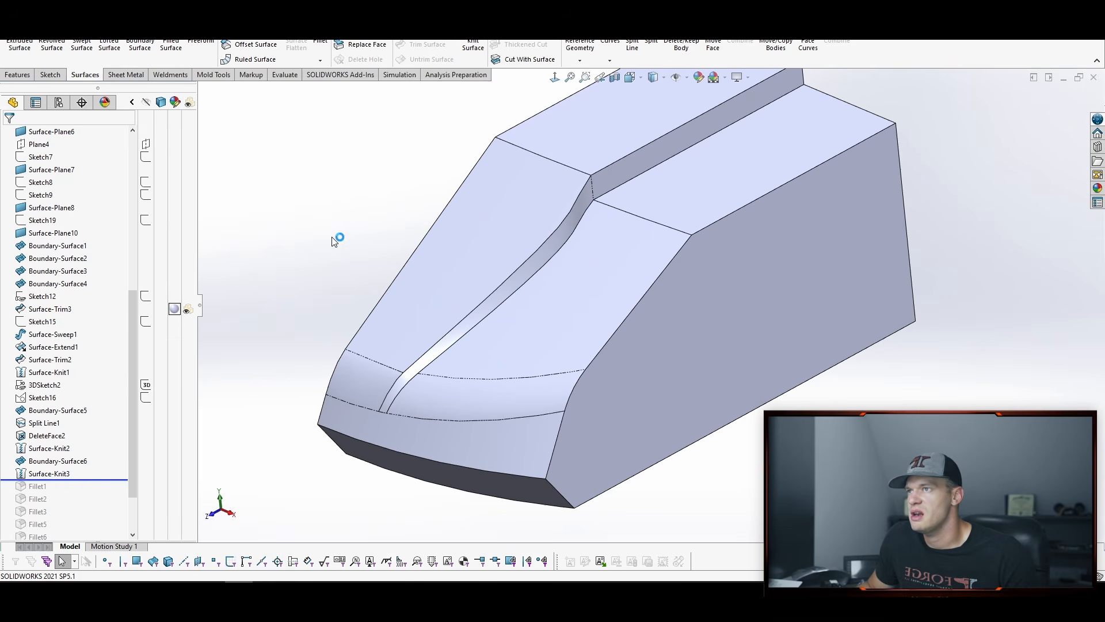
scroll(379, 210, down, 2)
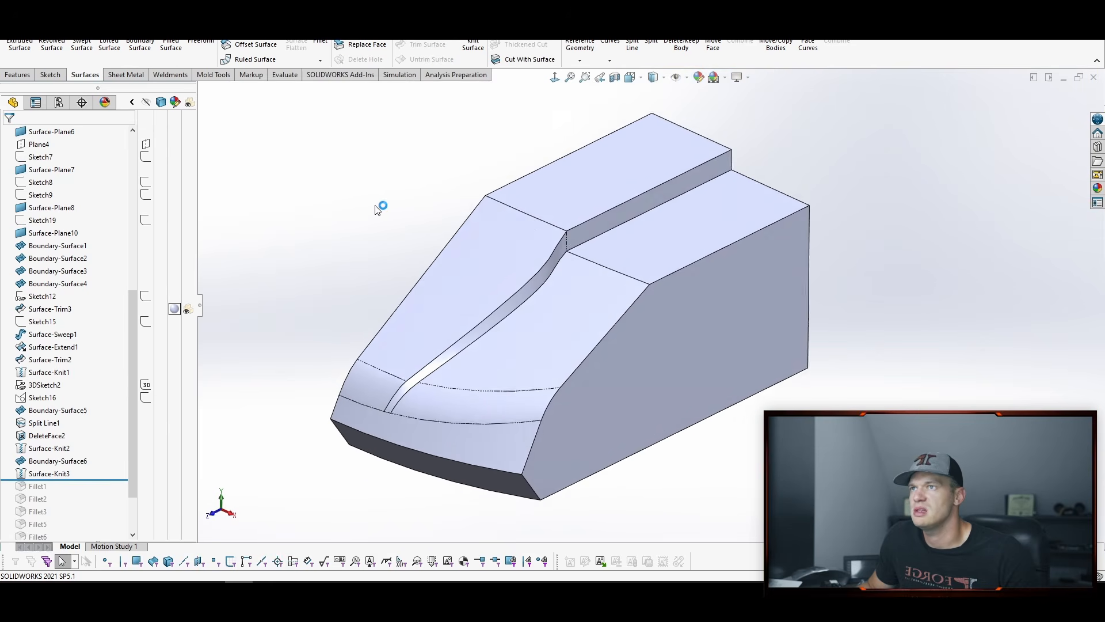
scroll(377, 209, up, 1)
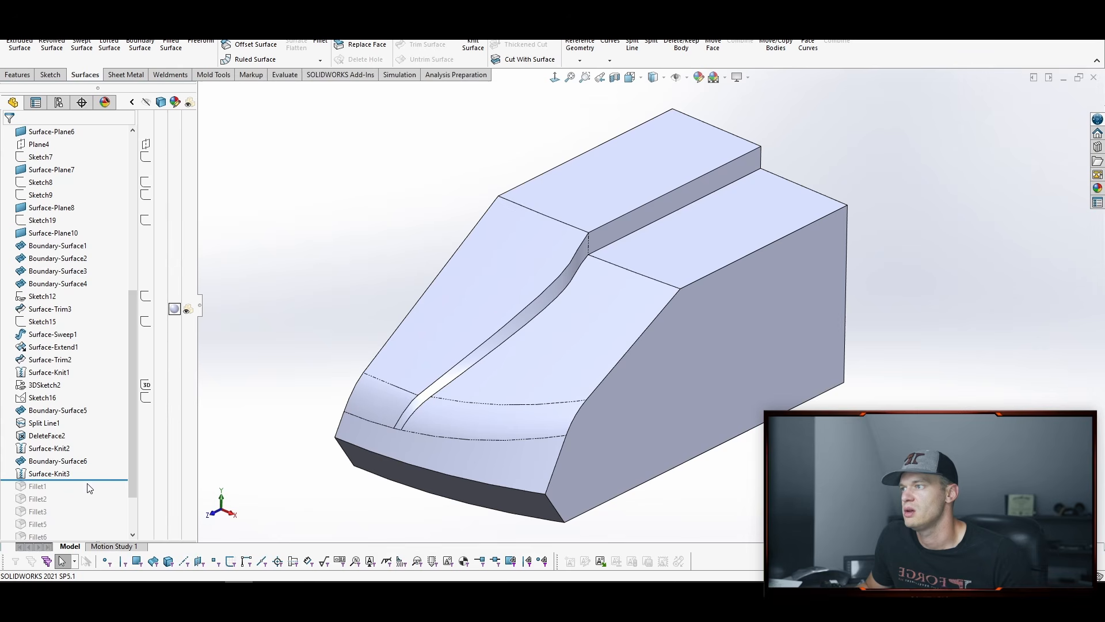
Step: Roll forward through Fillet1, Fillet2, Fillet3 and Fillet5, and inspect where the step's edge fillet tapers out at the front
drag(86, 478, 84, 492)
scroll(101, 476, down, 1)
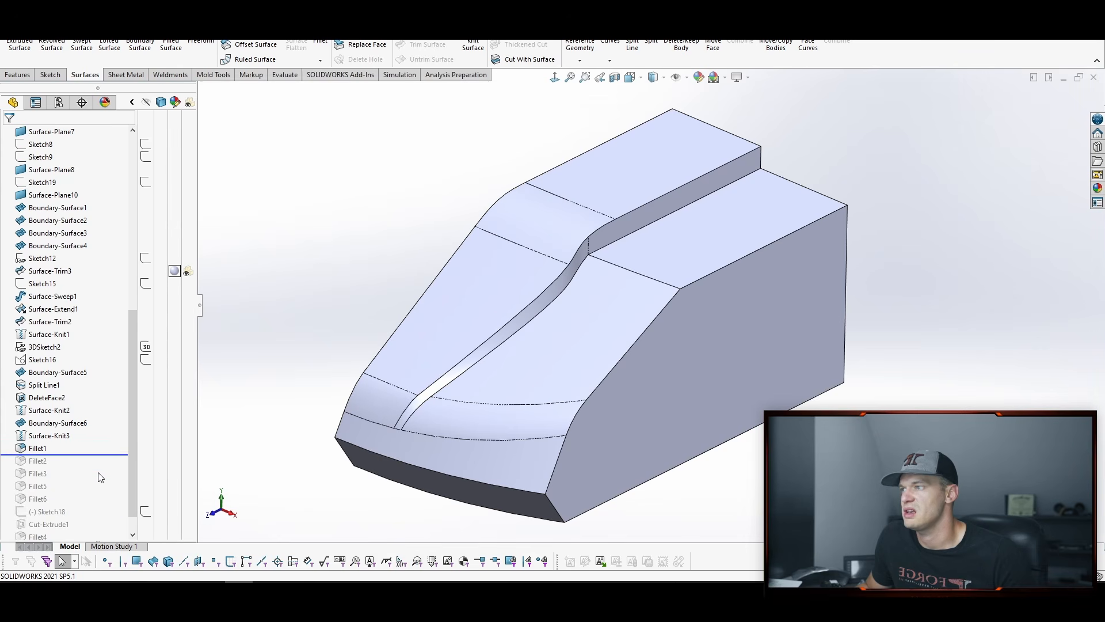
drag(100, 455, 92, 489)
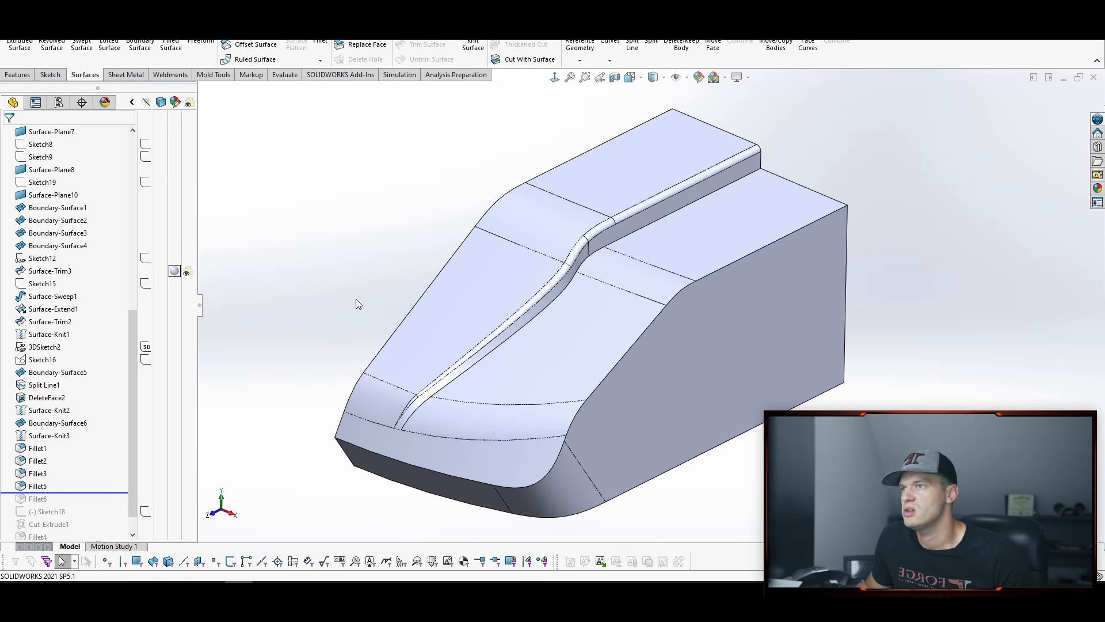
scroll(350, 291, down, 10)
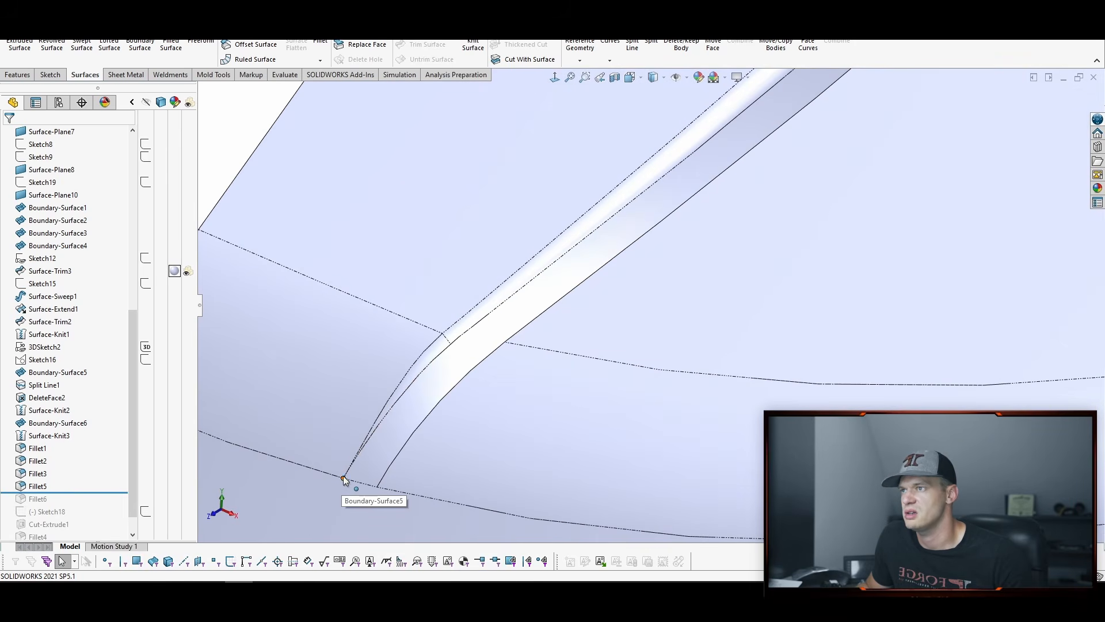
scroll(415, 363, up, 10)
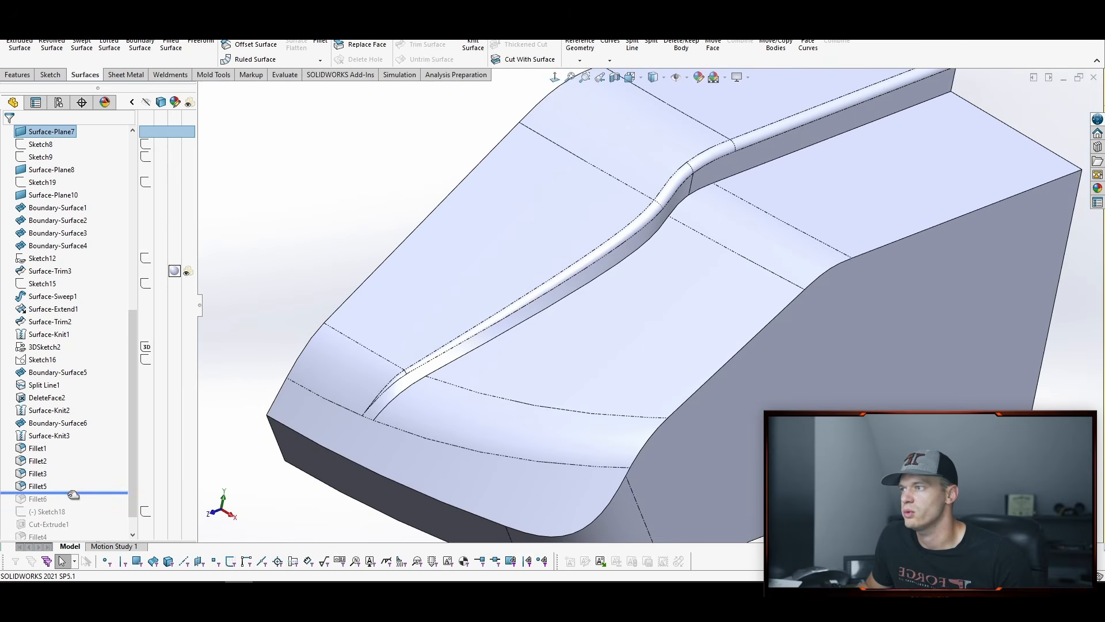
Step: Roll forward past Fillet6 and inspect how the fillet at the foot of the step runs out at the front
drag(75, 492, 65, 504)
scroll(422, 383, down, 5)
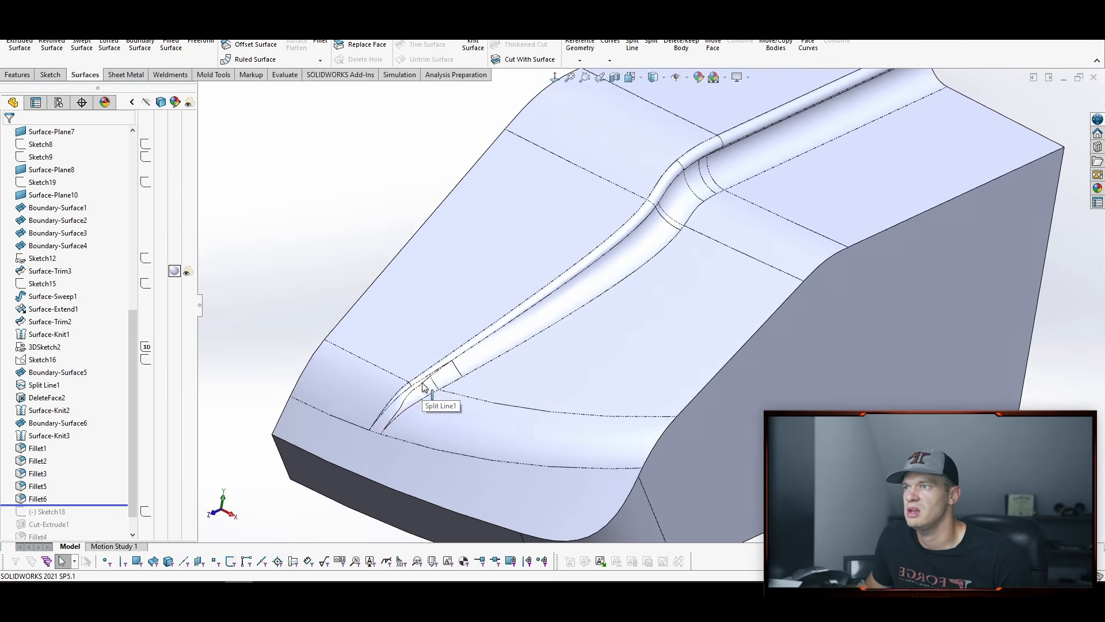
scroll(408, 424, up, 5)
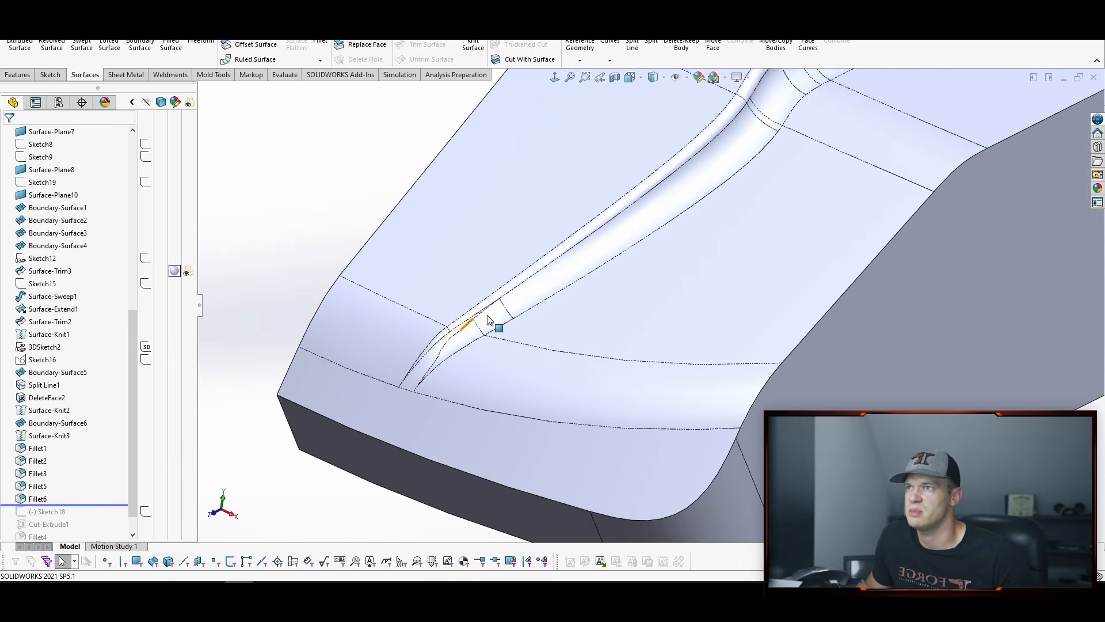
scroll(481, 316, up, 4)
middle_drag(476, 316, 459, 348)
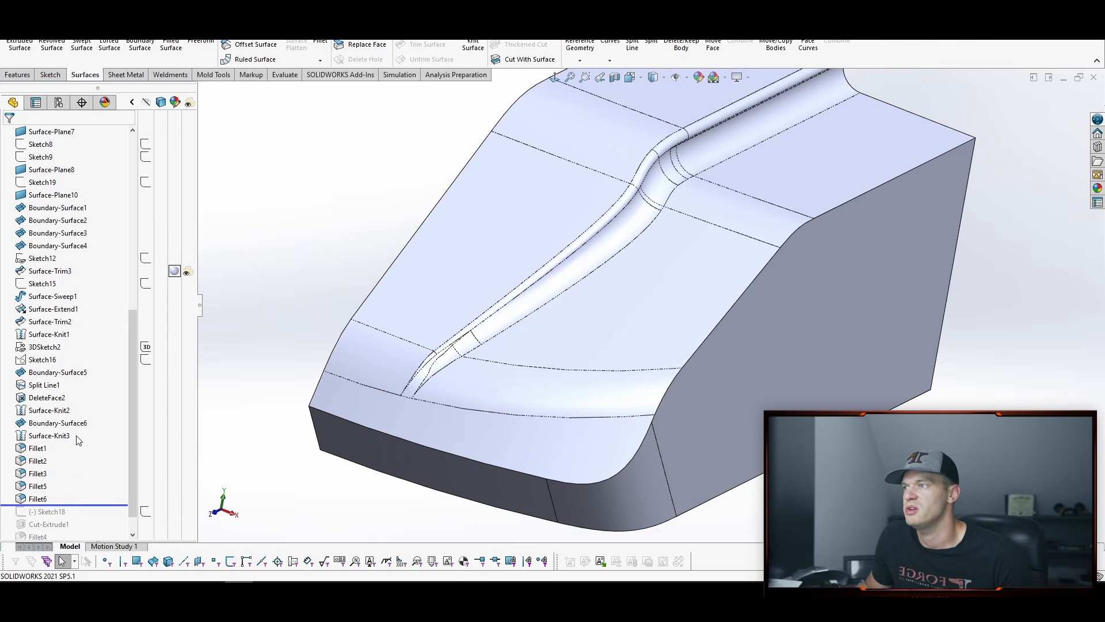
Step: Roll the model forward to the end of the tree, through Sketch18, Cut-Extrude1, Fillet4 and Mirror1
drag(136, 428, 136, 446)
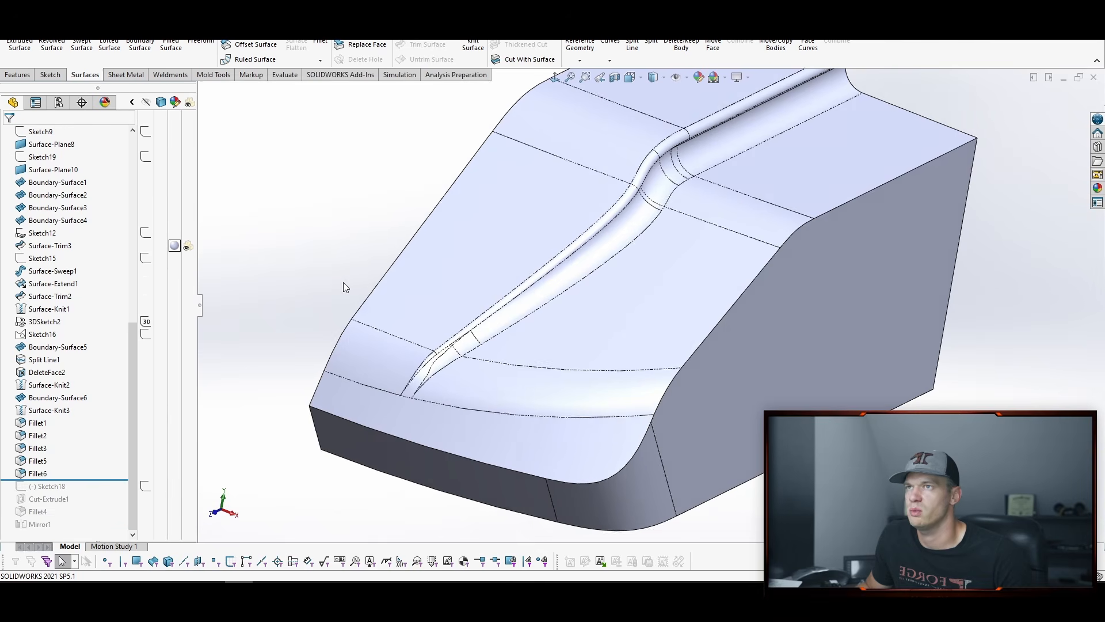
mouse_move(343, 282)
middle_down()
mouse_move(298, 252)
mouse_move(330, 271)
mouse_move(296, 296)
mouse_move(346, 271)
middle_up()
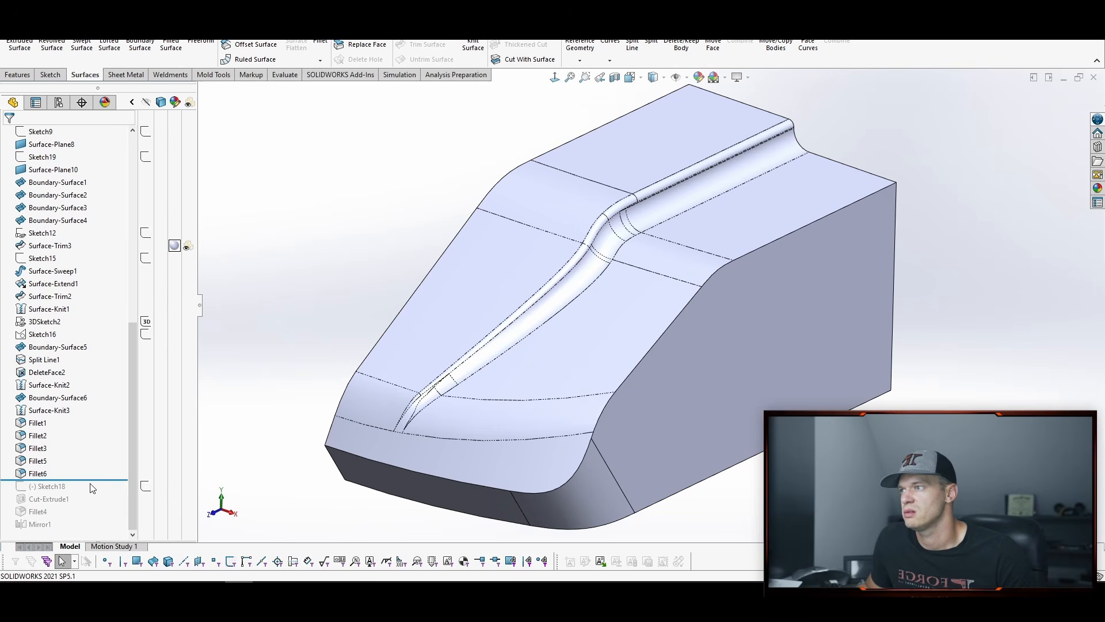
drag(89, 479, 83, 529)
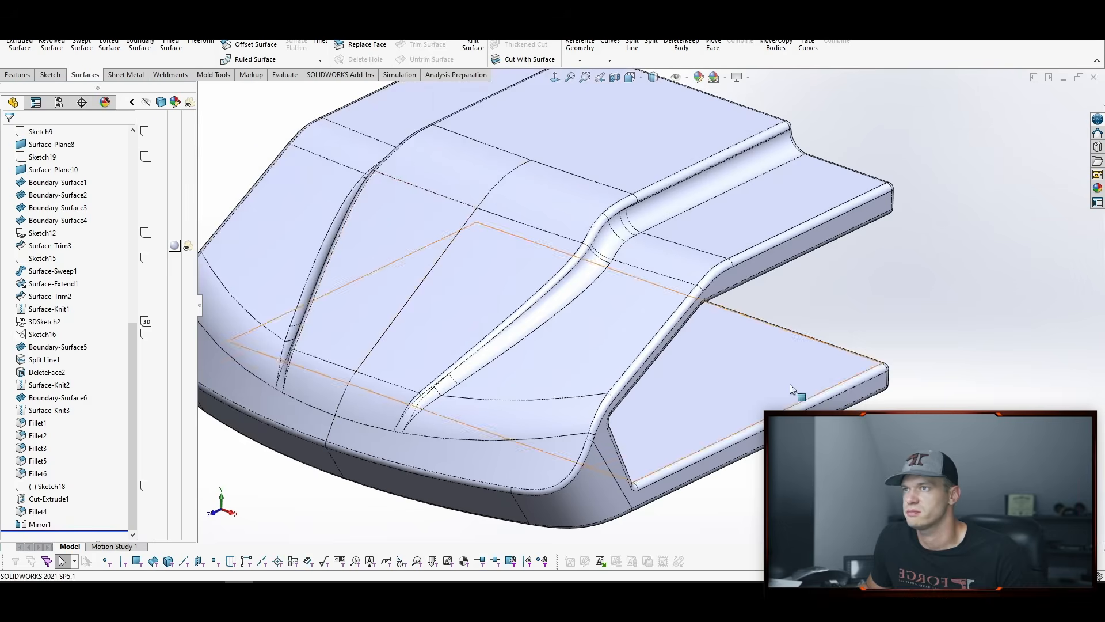
Step: Switch the mirrored part's display style to Shaded without edges
middle_drag(911, 227, 923, 223)
click(663, 78)
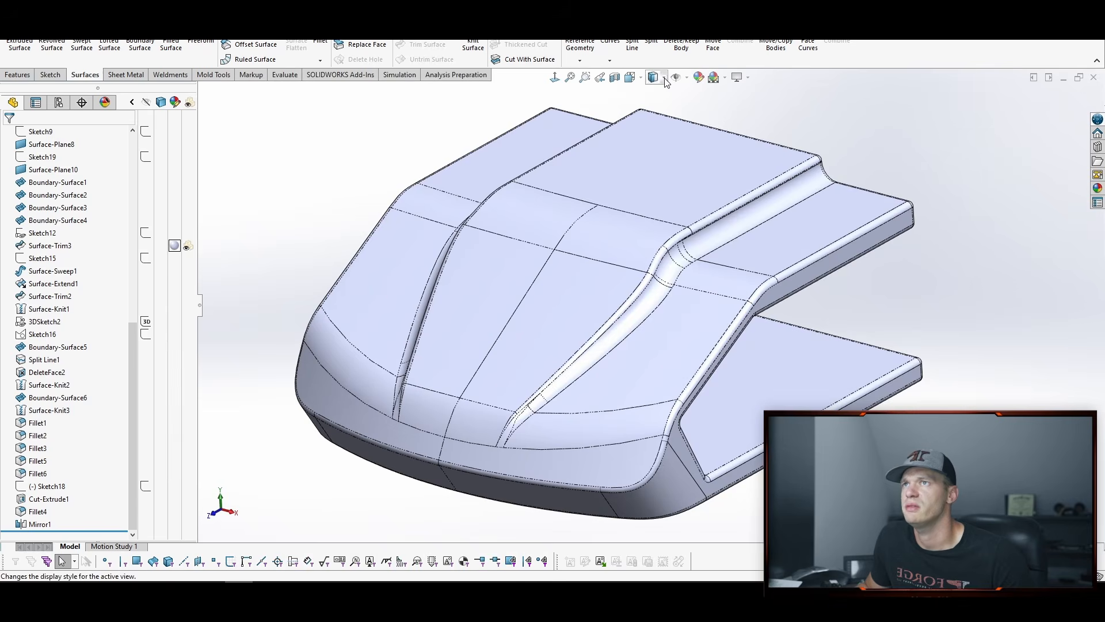
click(655, 106)
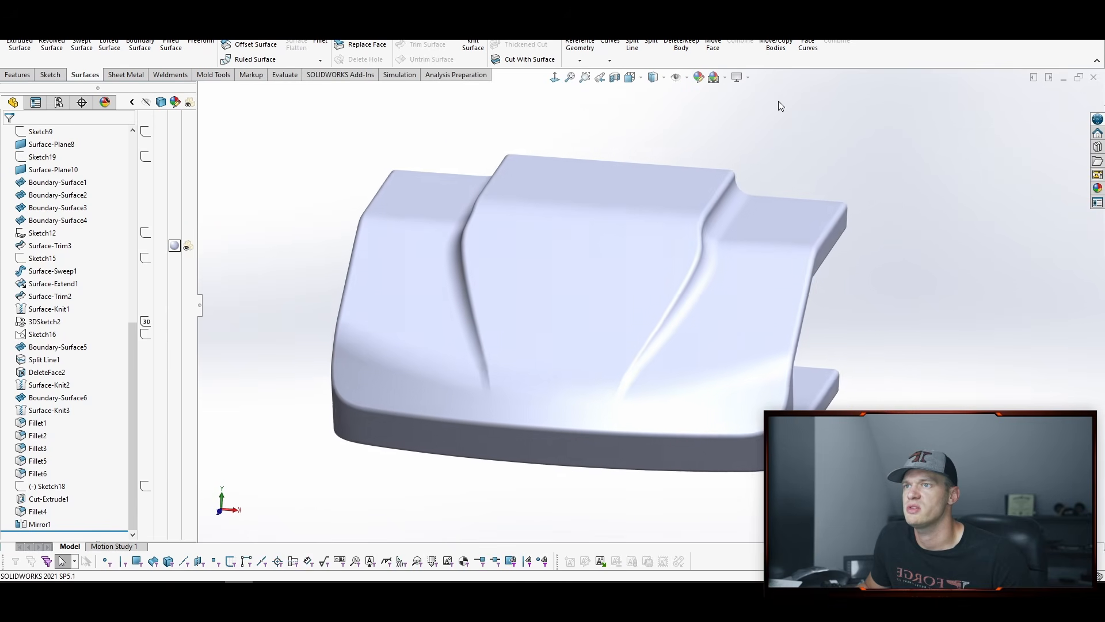